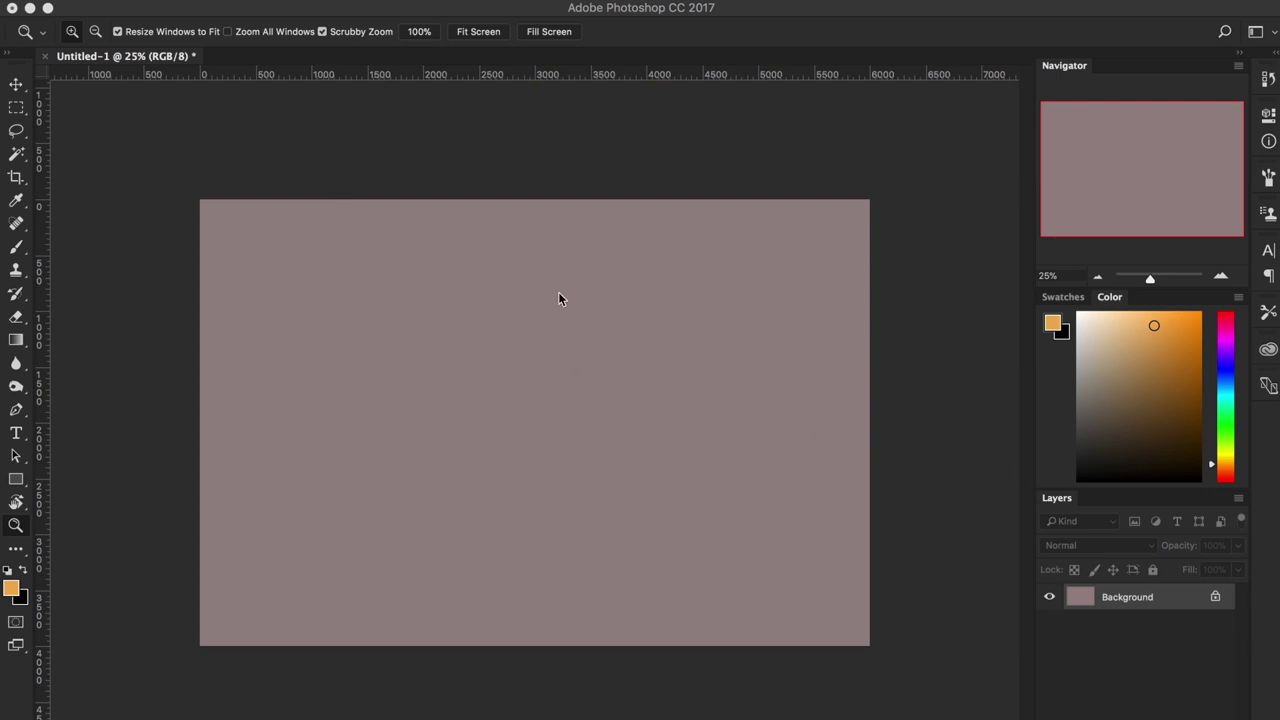
# Zoom the blank mauve-grey canvas from 25% to about 35%
pyautogui.moveTo(476, 406); pyautogui.dragTo(523, 397)
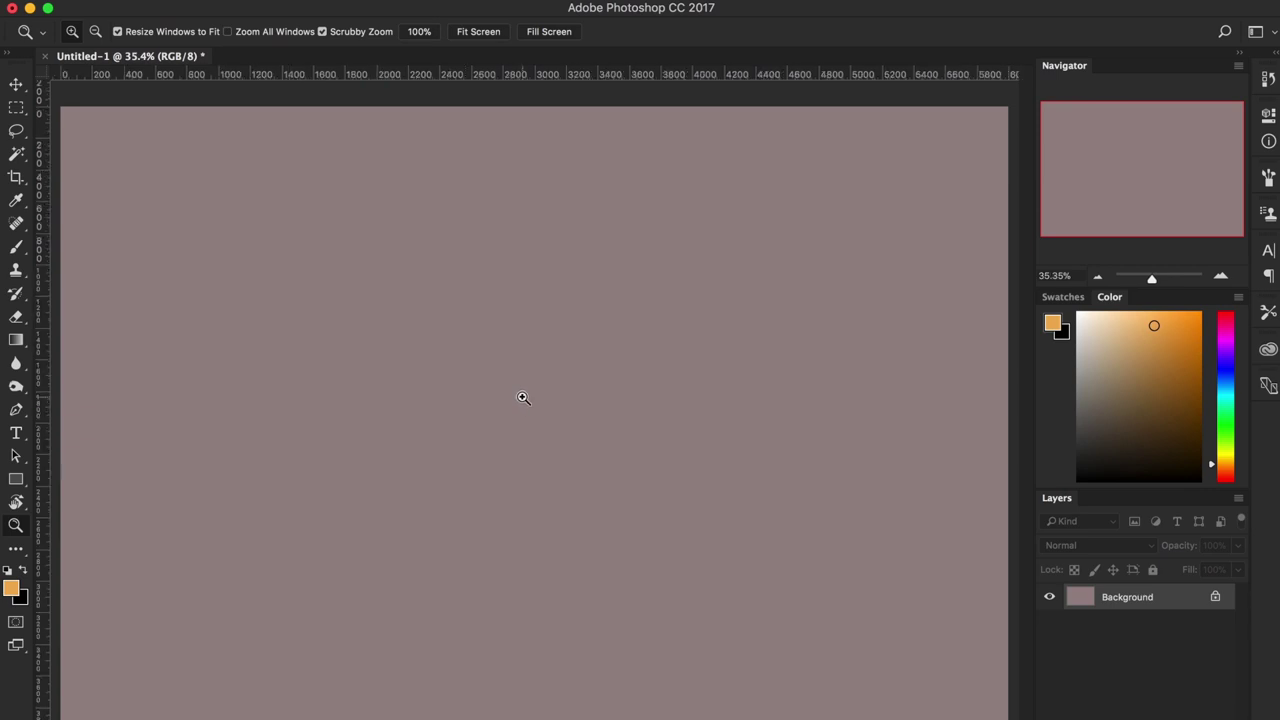
# Paste the raptor foot skeleton reference image onto a new empty layer
pyautogui.press('b')
pyautogui.press('super+shift+alt+n')
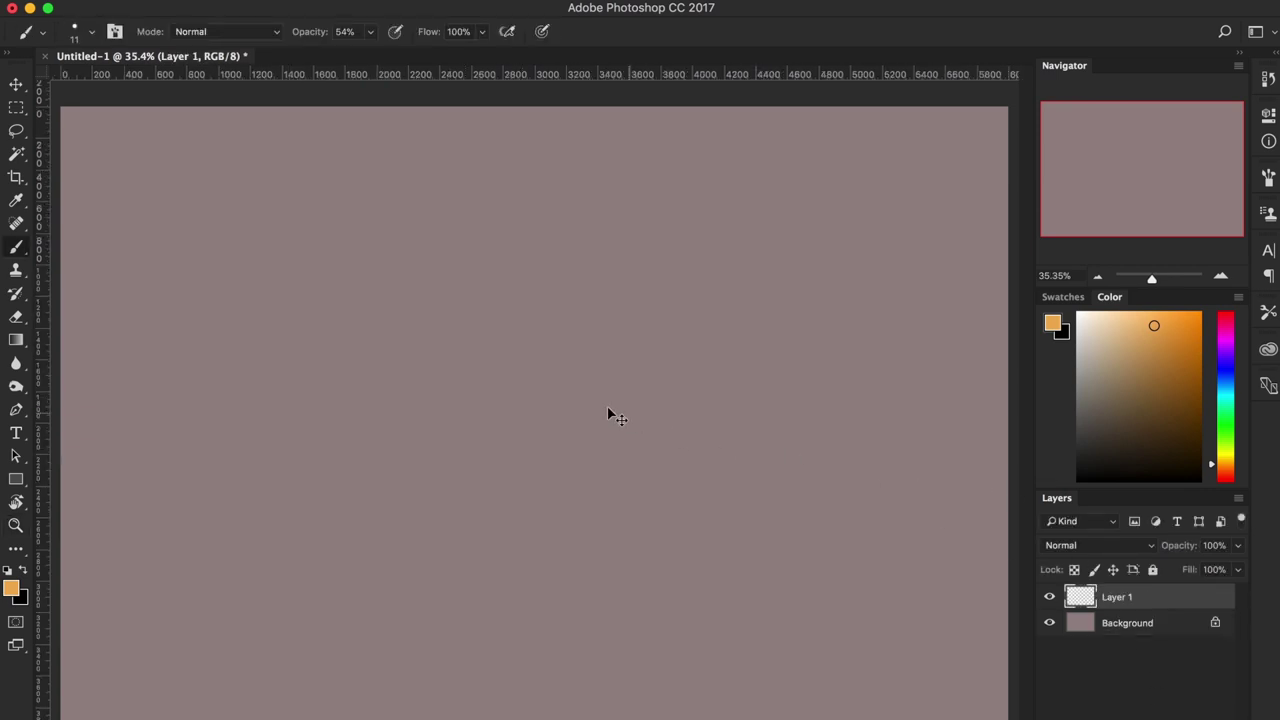
pyautogui.press('super+v')
# Scale the reference about 510%, place it upper left, and set a near-black brush colour
pyautogui.press('super+t')
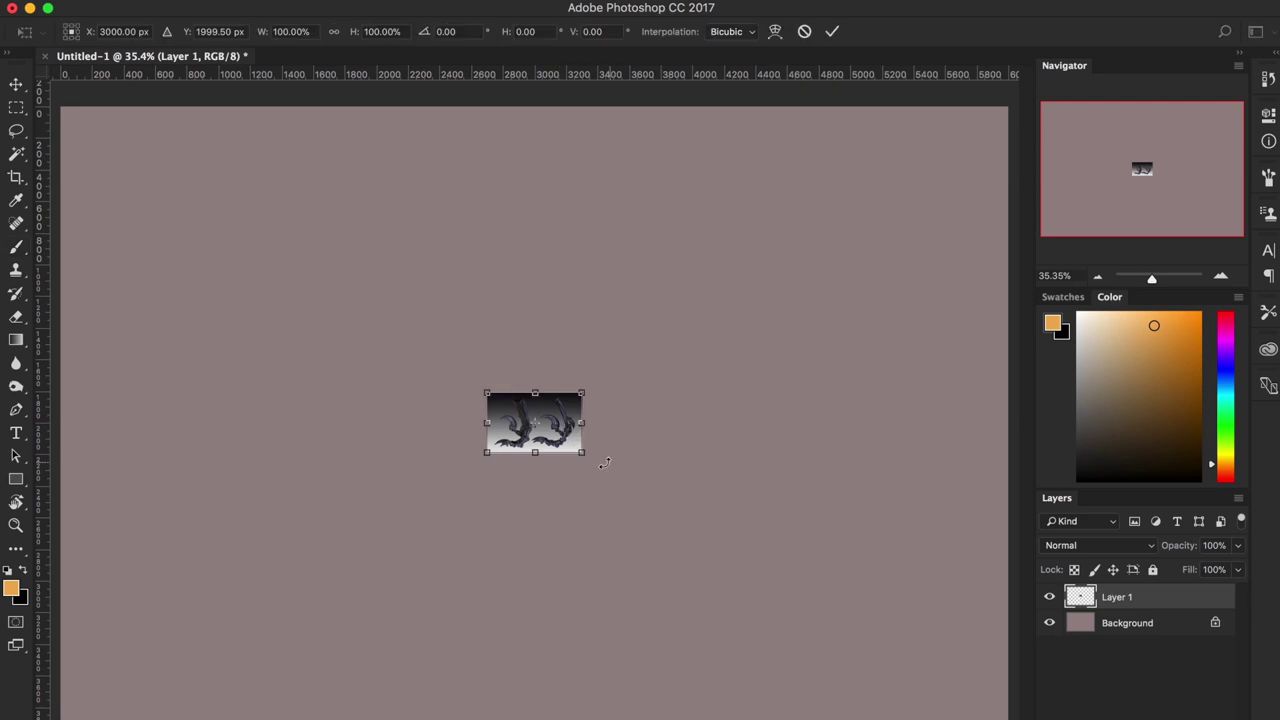
pyautogui.moveTo(585, 453); pyautogui.dragTo(901, 654)
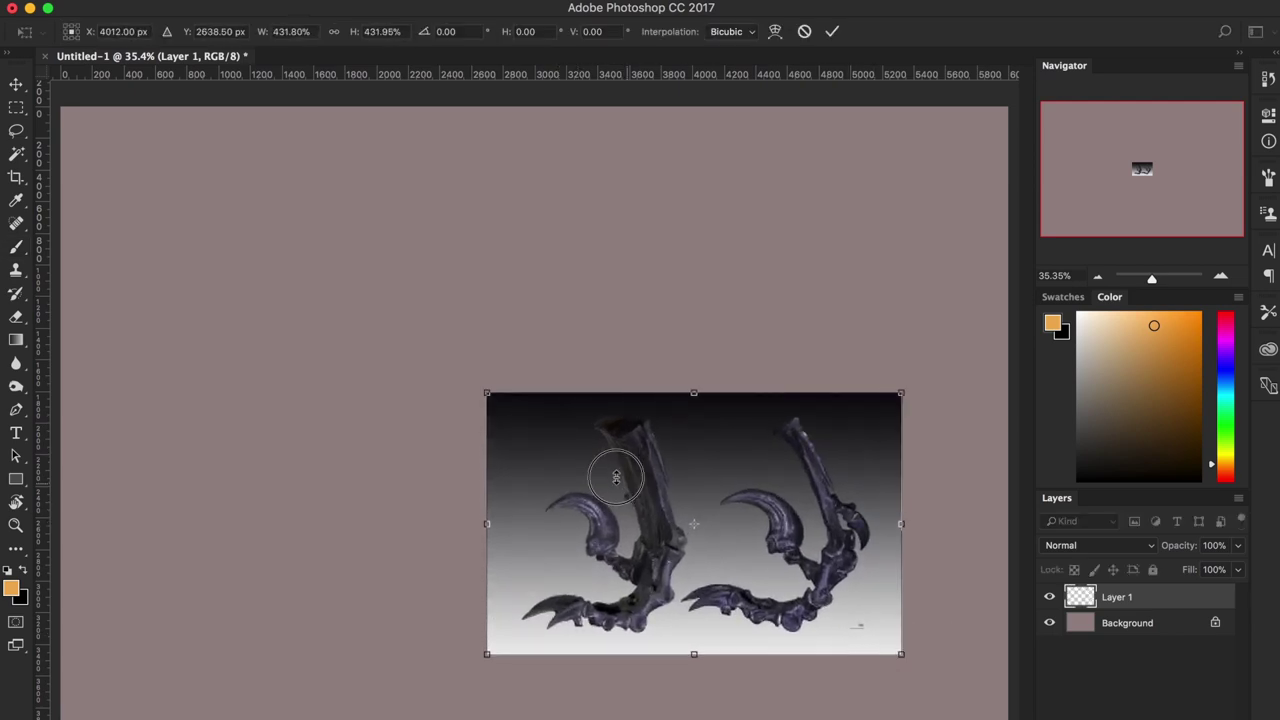
pyautogui.moveTo(616, 477); pyautogui.dragTo(320, 273)
pyautogui.moveTo(605, 442); pyautogui.dragTo(684, 499)
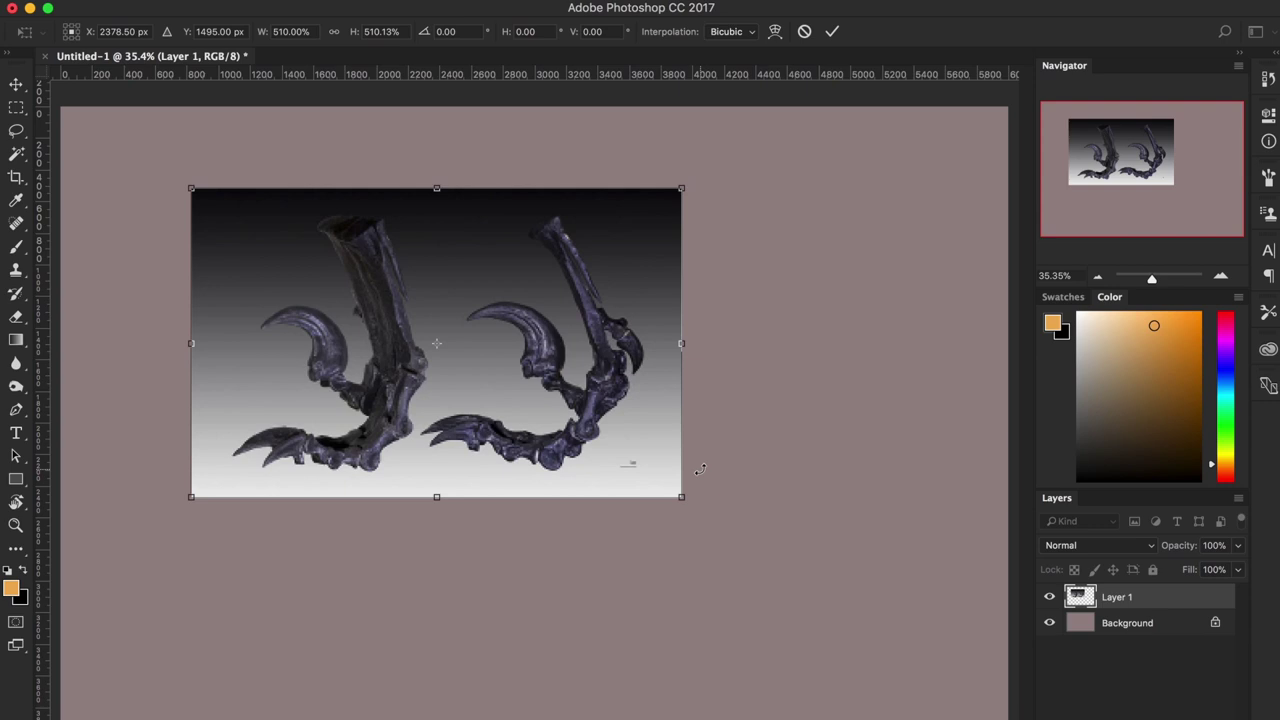
pyautogui.press('Return')
pyautogui.press('b')
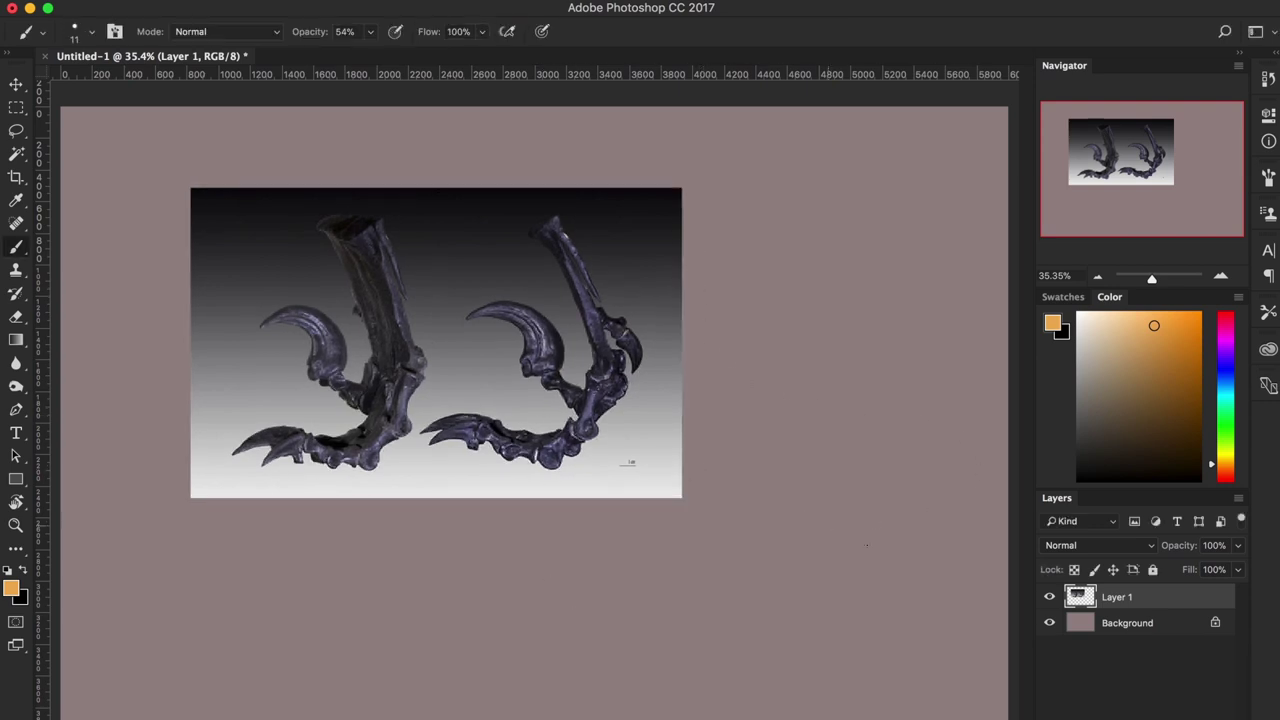
pyautogui.click(1111, 467)
# Sketch a near-black side view of a taloned foot with leg lines and curved claws
pyautogui.moveTo(764, 234)
pyautogui.mouseDown()
pyautogui.moveTo(789, 312)
pyautogui.moveTo(784, 354)
pyautogui.mouseUp()
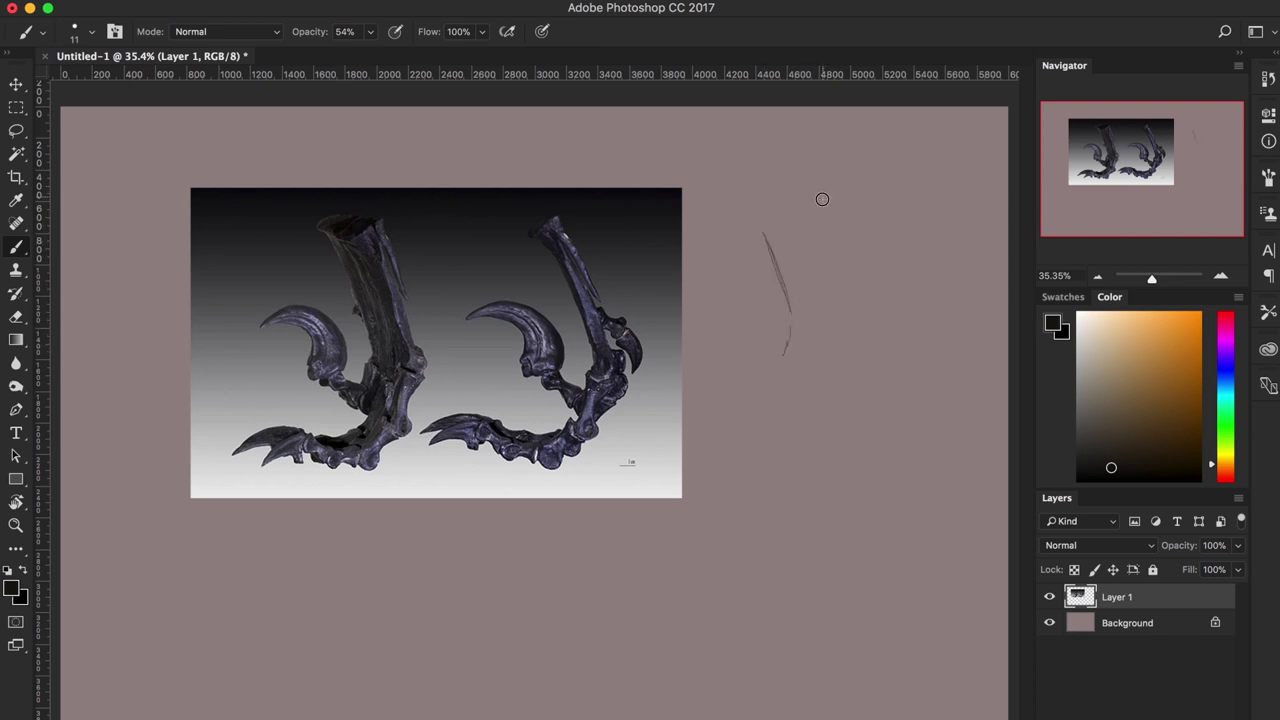
pyautogui.moveTo(824, 197); pyautogui.dragTo(850, 314)
pyautogui.moveTo(784, 356)
pyautogui.mouseDown()
pyautogui.moveTo(762, 374)
pyautogui.moveTo(734, 363)
pyautogui.moveTo(740, 402)
pyautogui.moveTo(786, 404)
pyautogui.mouseUp()
pyautogui.moveTo(746, 365)
pyautogui.mouseDown()
pyautogui.moveTo(740, 334)
pyautogui.moveTo(664, 316)
pyautogui.moveTo(659, 345)
pyautogui.moveTo(716, 366)
pyautogui.moveTo(757, 406)
pyautogui.mouseUp()
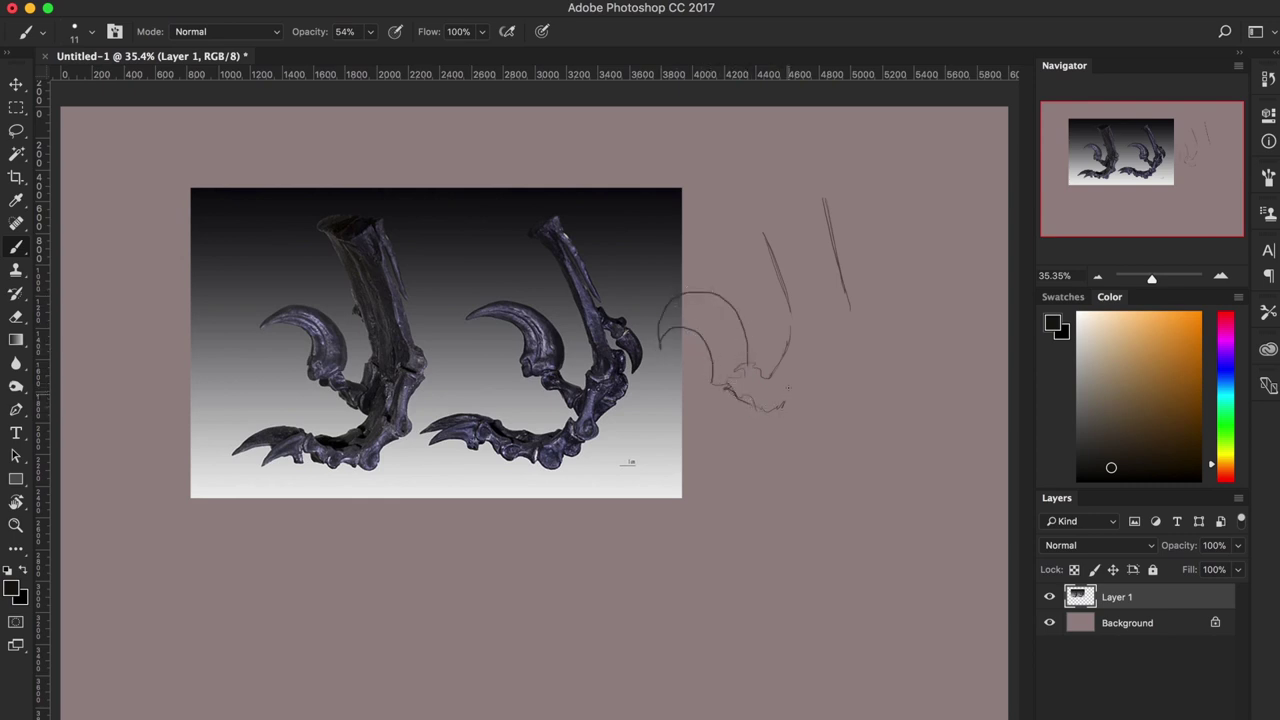
pyautogui.moveTo(788, 352)
pyautogui.mouseDown()
pyautogui.moveTo(762, 449)
pyautogui.moveTo(668, 488)
pyautogui.moveTo(740, 428)
pyautogui.moveTo(766, 456)
pyautogui.moveTo(784, 438)
pyautogui.mouseUp()
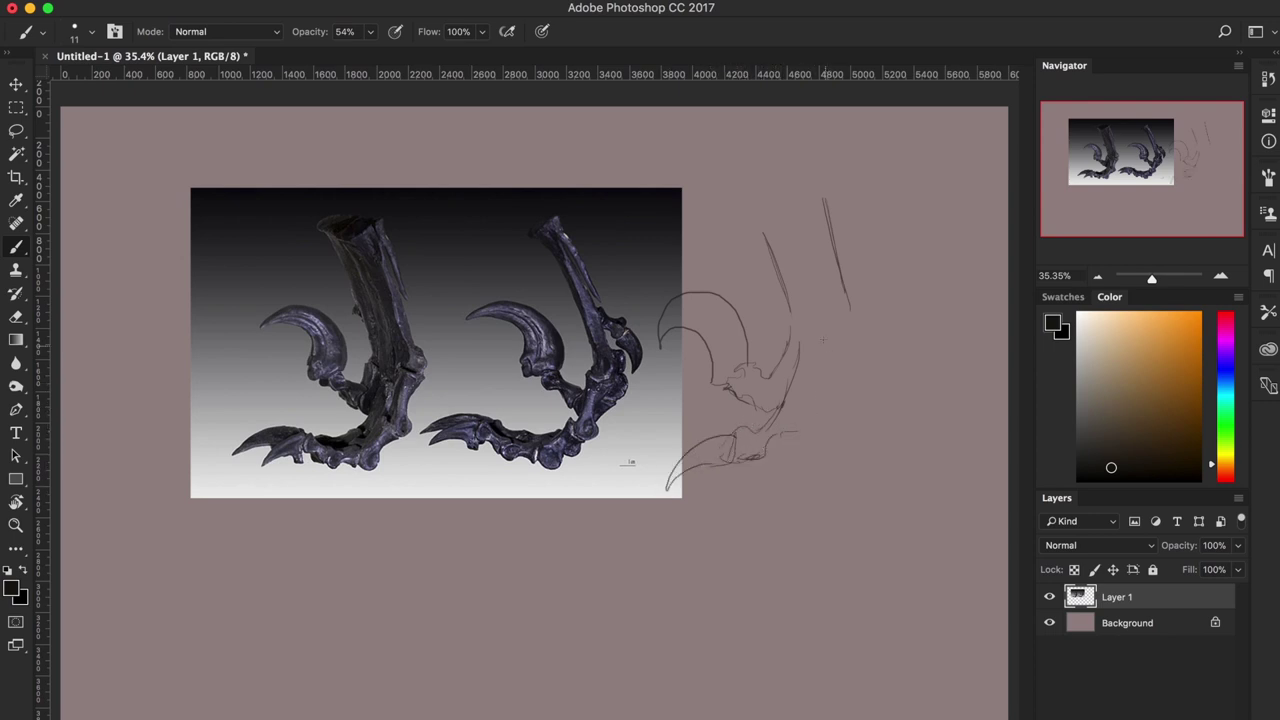
pyautogui.moveTo(822, 340)
pyautogui.mouseDown()
pyautogui.moveTo(780, 462)
pyautogui.moveTo(818, 440)
pyautogui.moveTo(746, 496)
pyautogui.moveTo(810, 468)
pyautogui.moveTo(846, 410)
pyautogui.moveTo(852, 302)
pyautogui.mouseUp()
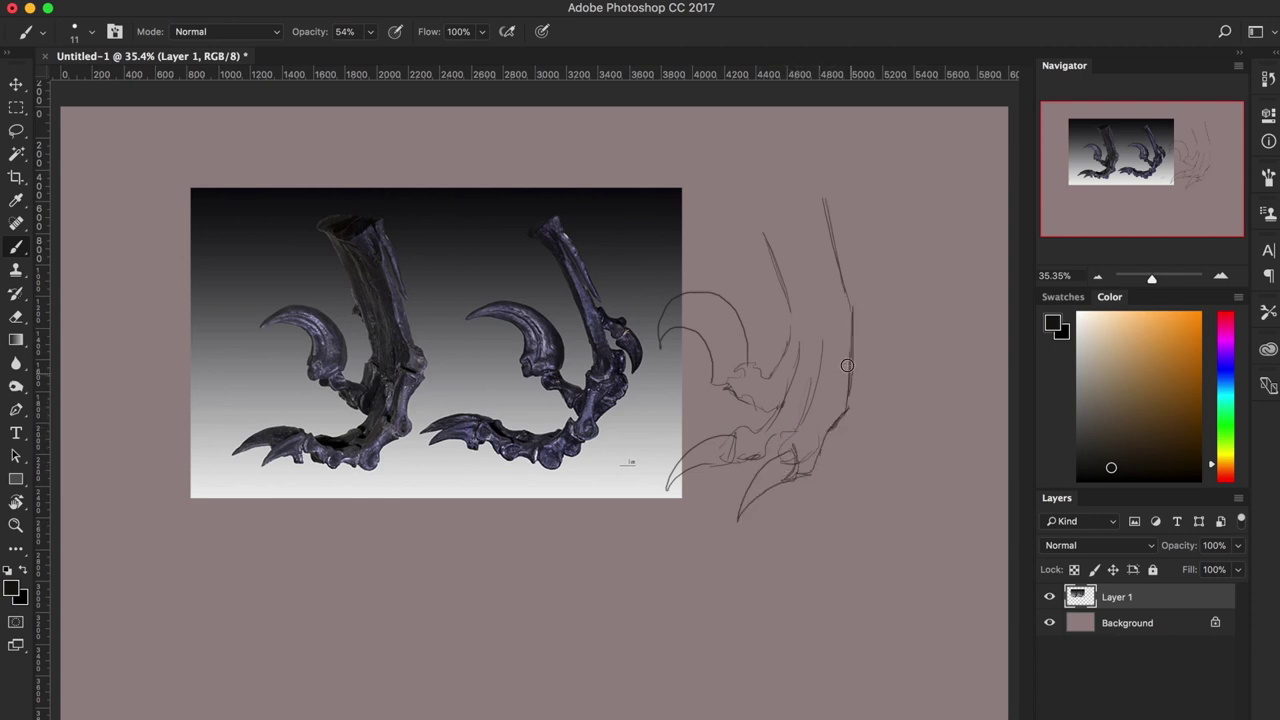
pyautogui.moveTo(846, 386); pyautogui.dragTo(850, 278)
pyautogui.rightClick(596, 562)
# Enlarge the brush to 23 px
pyautogui.moveTo(710, 395); pyautogui.dragTo(706, 395)
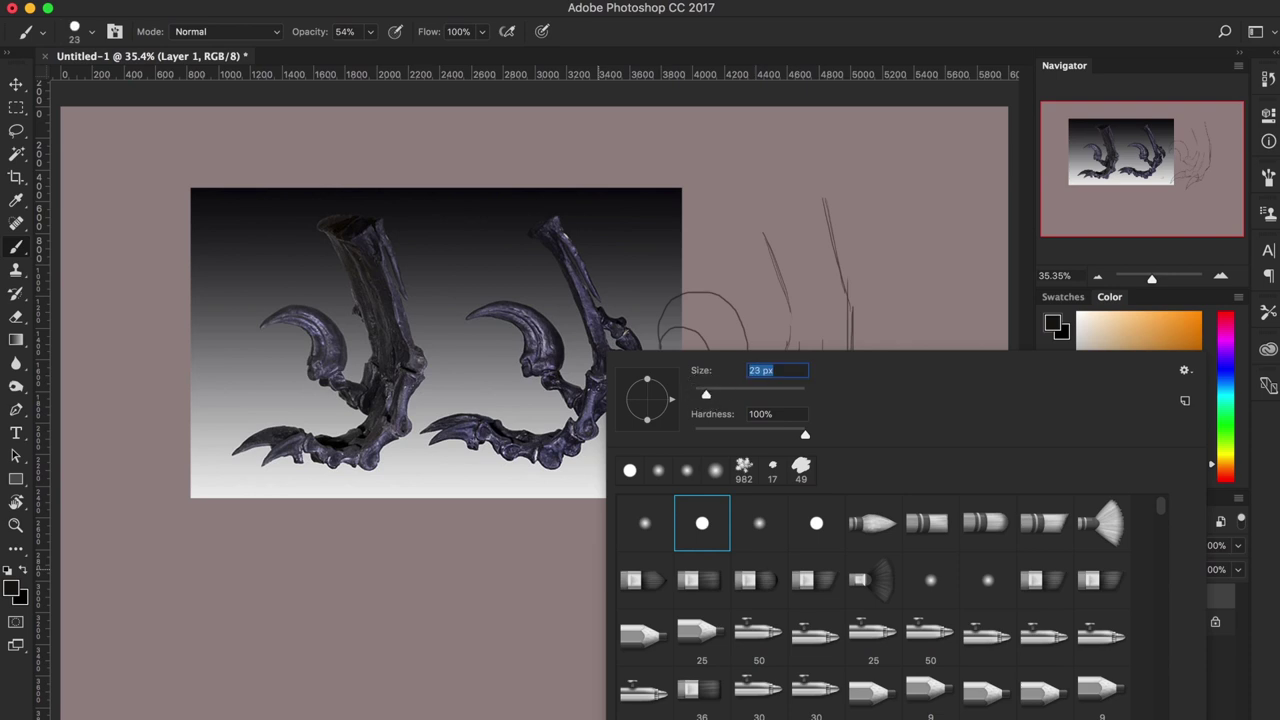
pyautogui.press('Return')
pyautogui.moveTo(900, 184); pyautogui.dragTo(888, 214)
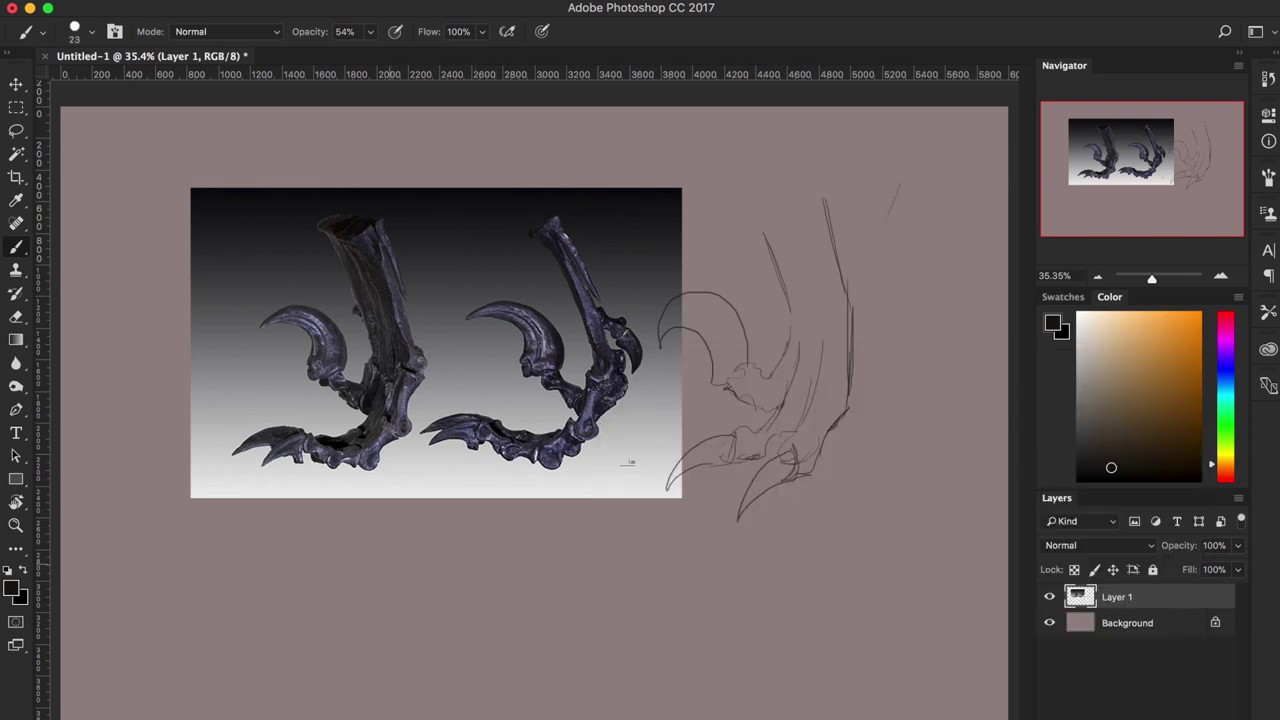
# Sketch a long-necked dinosaur with neck, body, legs and long tail below the reference
pyautogui.moveTo(399, 548)
pyautogui.mouseDown()
pyautogui.moveTo(365, 567)
pyautogui.moveTo(397, 602)
pyautogui.moveTo(370, 604)
pyautogui.moveTo(362, 632)
pyautogui.moveTo(380, 664)
pyautogui.mouseUp()
pyautogui.moveTo(396, 598)
pyautogui.mouseDown()
pyautogui.moveTo(400, 616)
pyautogui.moveTo(485, 624)
pyautogui.mouseUp()
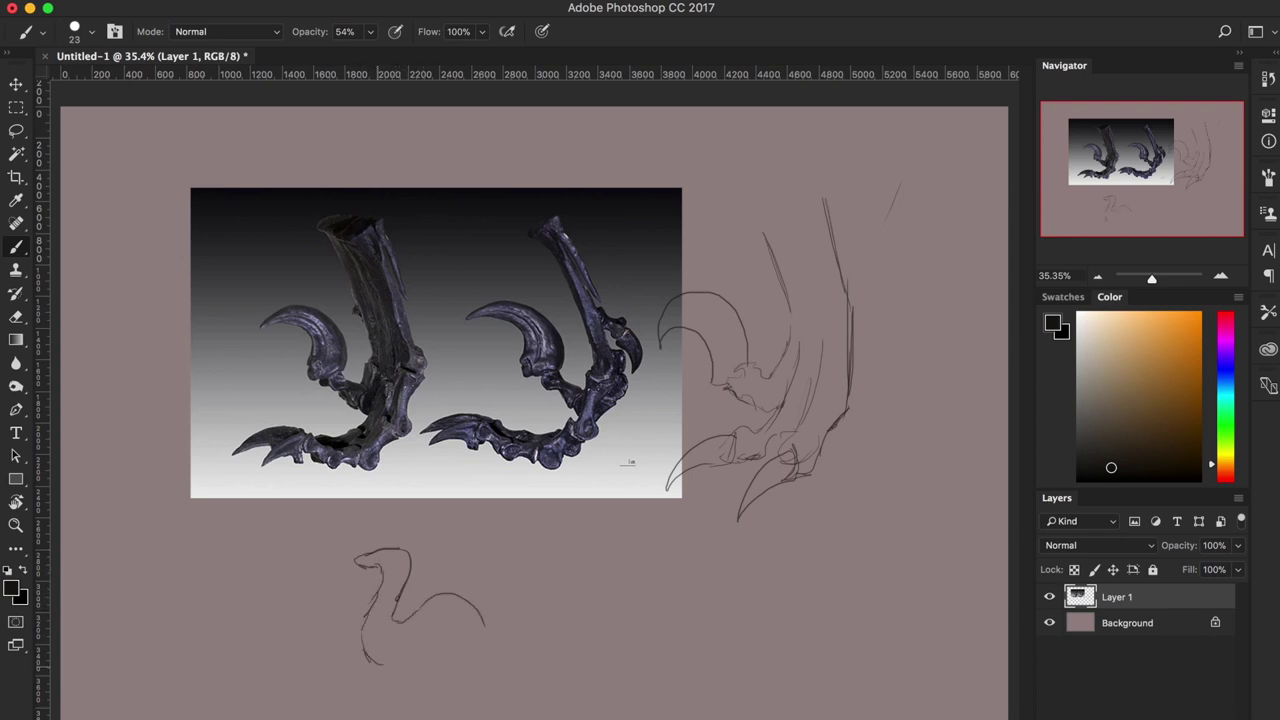
pyautogui.moveTo(376, 666)
pyautogui.mouseDown()
pyautogui.moveTo(400, 672)
pyautogui.moveTo(410, 714)
pyautogui.mouseUp()
pyautogui.moveTo(420, 677)
pyautogui.mouseDown()
pyautogui.moveTo(416, 716)
pyautogui.moveTo(406, 710)
pyautogui.moveTo(458, 672)
pyautogui.moveTo(472, 708)
pyautogui.mouseUp()
pyautogui.moveTo(480, 674)
pyautogui.mouseDown()
pyautogui.moveTo(484, 708)
pyautogui.moveTo(466, 702)
pyautogui.mouseUp()
pyautogui.moveTo(468, 704); pyautogui.dragTo(480, 696)
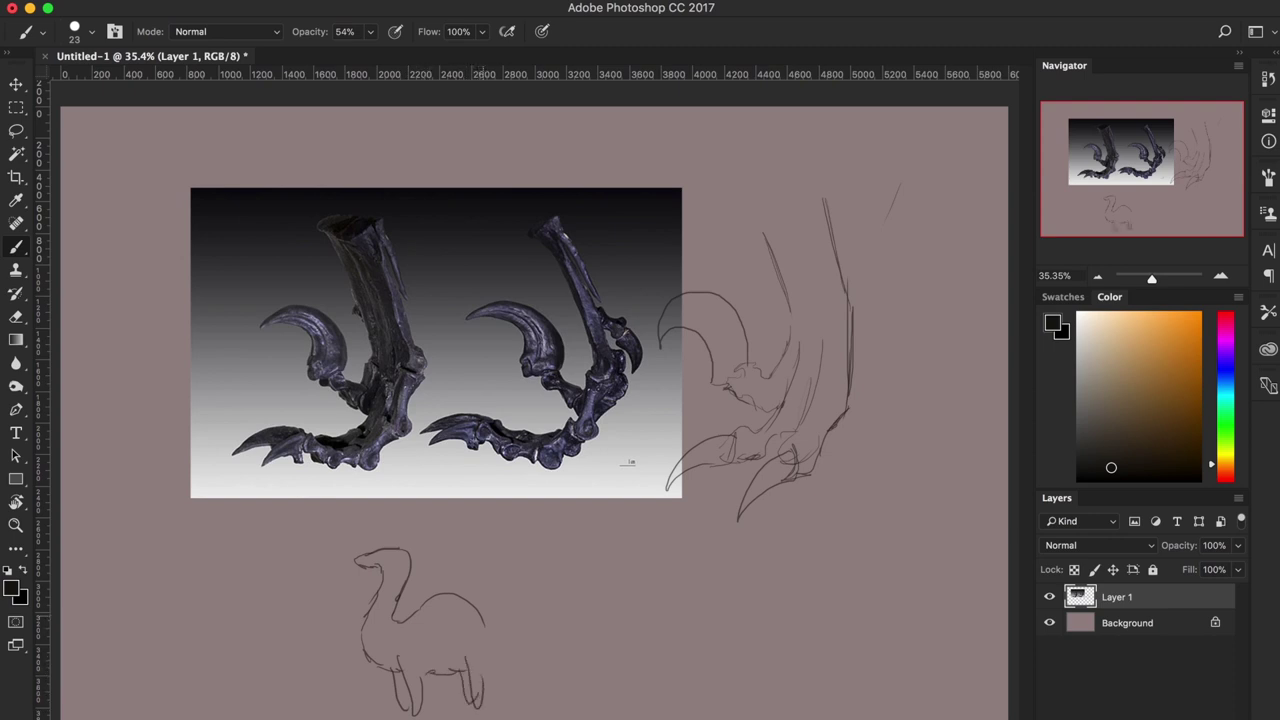
pyautogui.moveTo(484, 621)
pyautogui.mouseDown()
pyautogui.moveTo(590, 634)
pyautogui.moveTo(480, 660)
pyautogui.mouseUp()
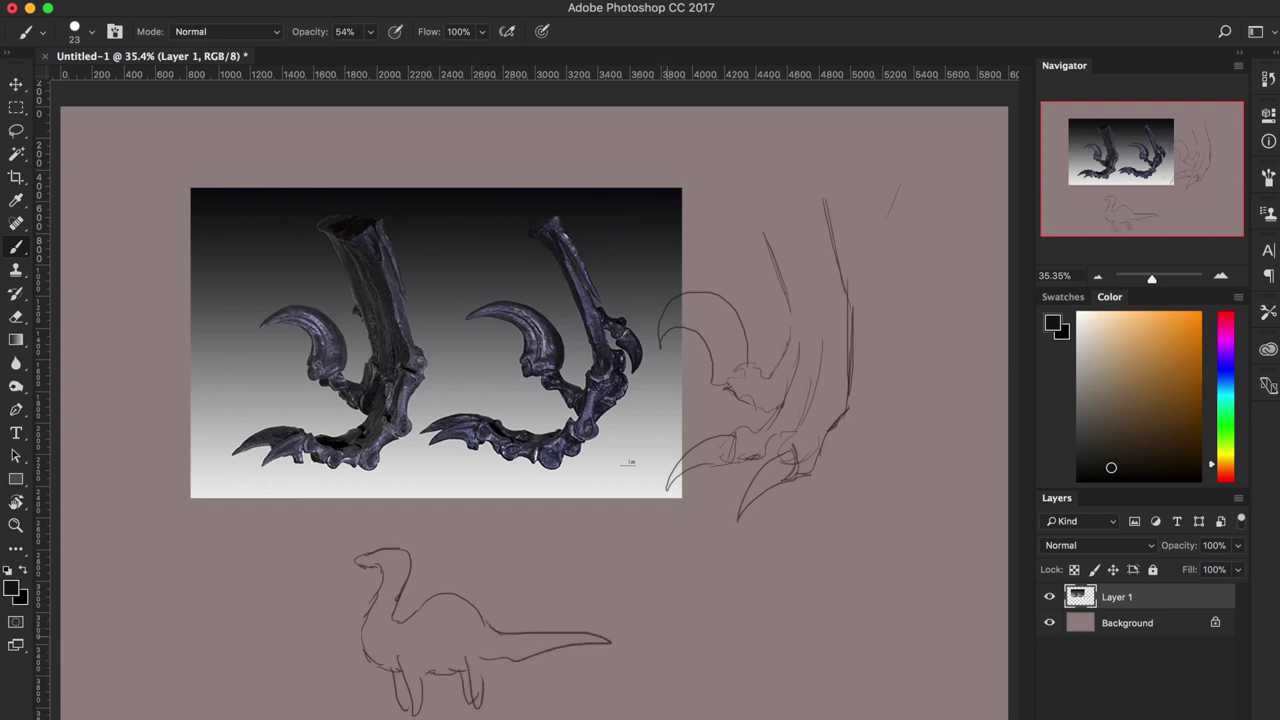
# Sketch a small raptor-like creature, a curved arrow toward it, and stripes on the dinosaur
pyautogui.moveTo(654, 616)
pyautogui.mouseDown()
pyautogui.moveTo(678, 614)
pyautogui.moveTo(662, 652)
pyautogui.moveTo(674, 676)
pyautogui.moveTo(652, 670)
pyautogui.moveTo(704, 656)
pyautogui.moveTo(668, 684)
pyautogui.mouseUp()
pyautogui.moveTo(708, 642)
pyautogui.mouseDown()
pyautogui.moveTo(782, 626)
pyautogui.moveTo(730, 662)
pyautogui.moveTo(716, 714)
pyautogui.moveTo(700, 714)
pyautogui.mouseUp()
pyautogui.moveTo(702, 698); pyautogui.dragTo(690, 706)
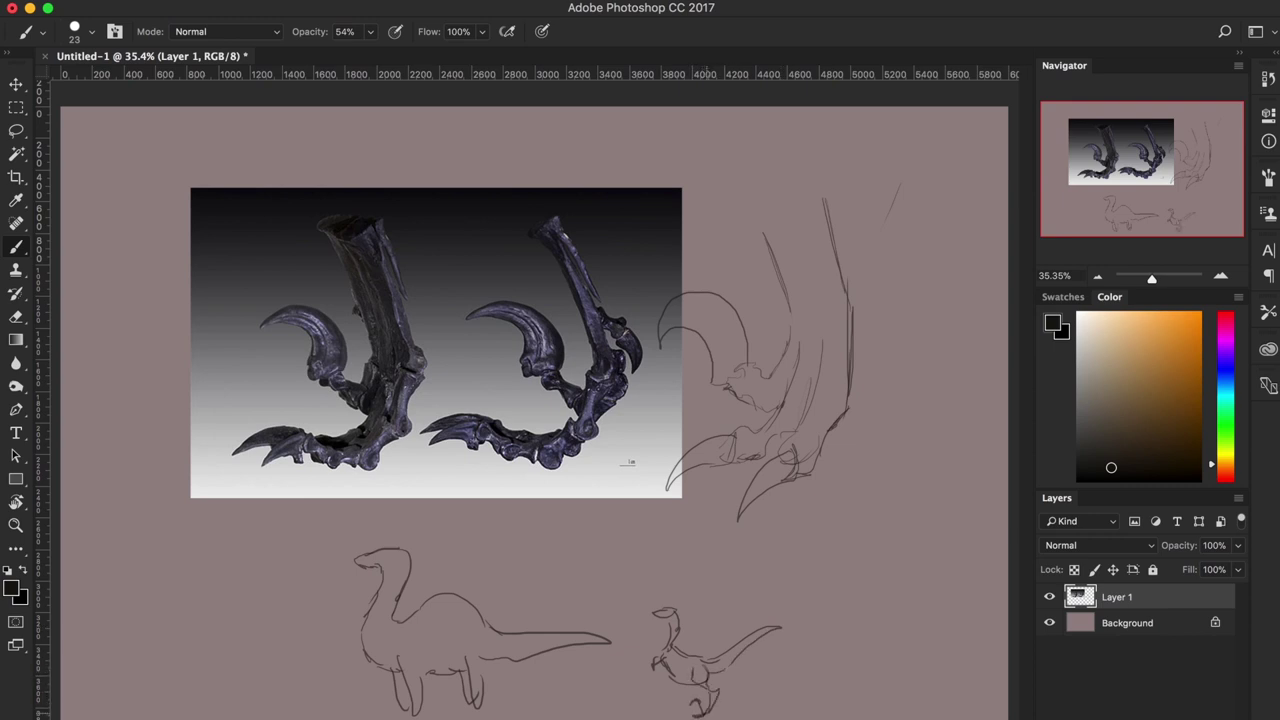
pyautogui.moveTo(684, 692); pyautogui.dragTo(661, 713)
pyautogui.moveTo(647, 580)
pyautogui.mouseDown()
pyautogui.moveTo(592, 602)
pyautogui.moveTo(602, 598)
pyautogui.mouseUp()
pyautogui.moveTo(436, 616); pyautogui.dragTo(435, 654)
pyautogui.moveTo(446, 606); pyautogui.dragTo(452, 656)
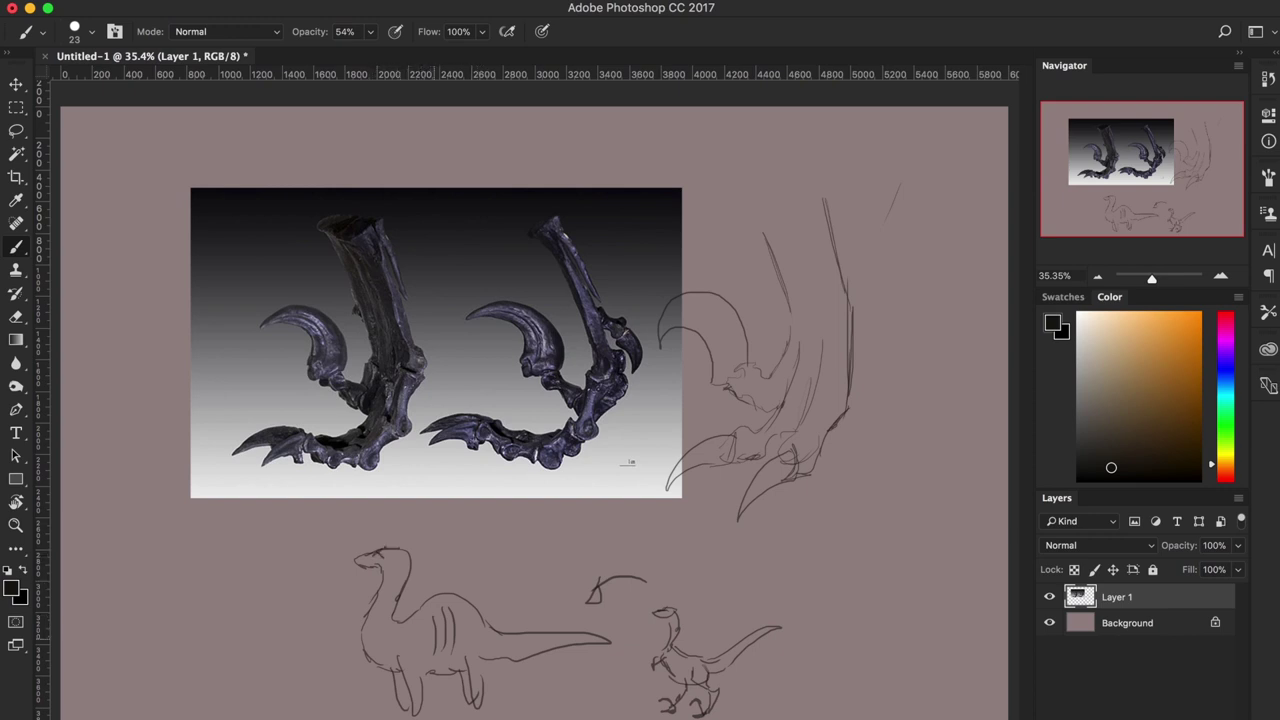
# Erase the dinosaur's stripes with a 67 px eraser, then sketch a small rider on its back
pyautogui.press('e')
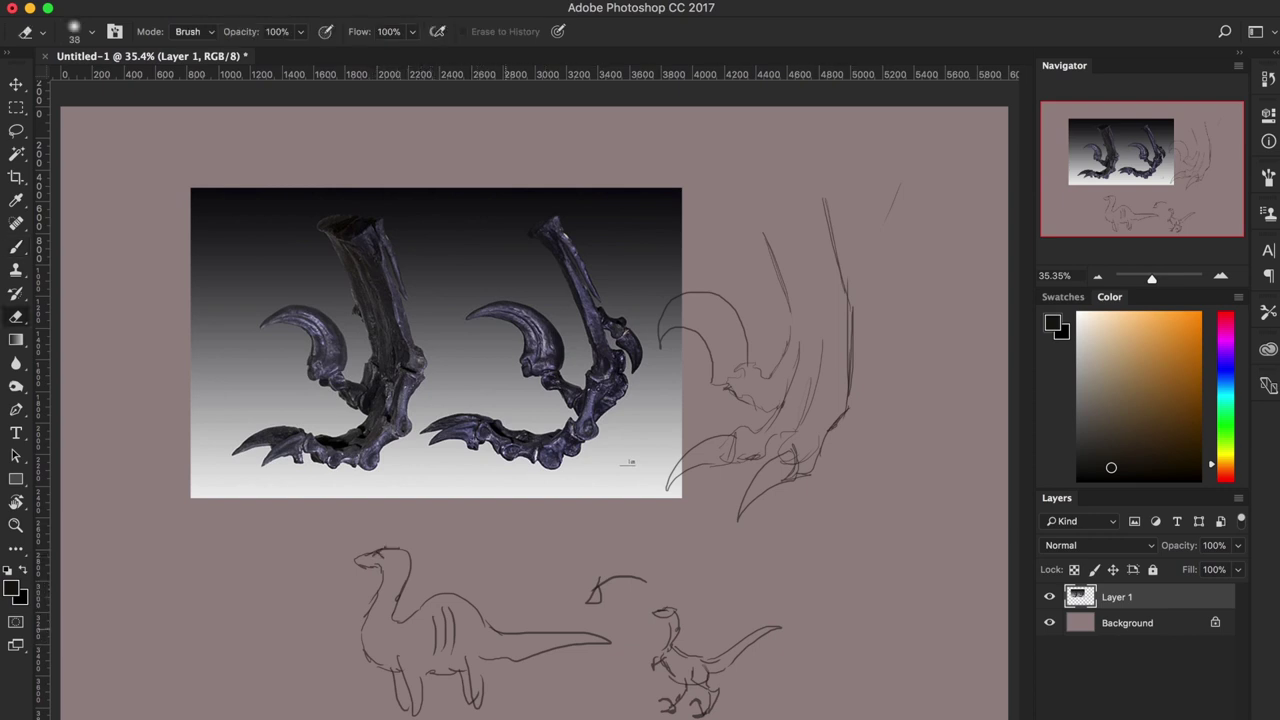
pyautogui.rightClick(449, 634)
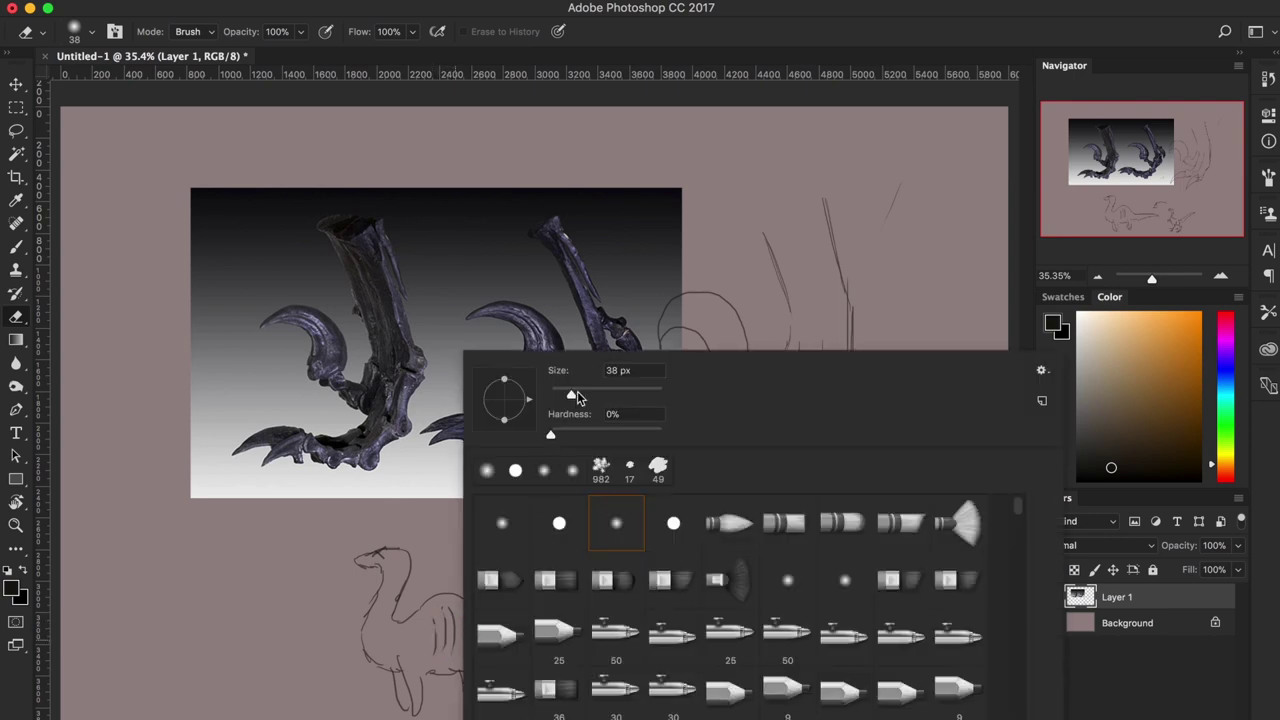
pyautogui.moveTo(577, 391); pyautogui.dragTo(587, 394)
pyautogui.press('Return')
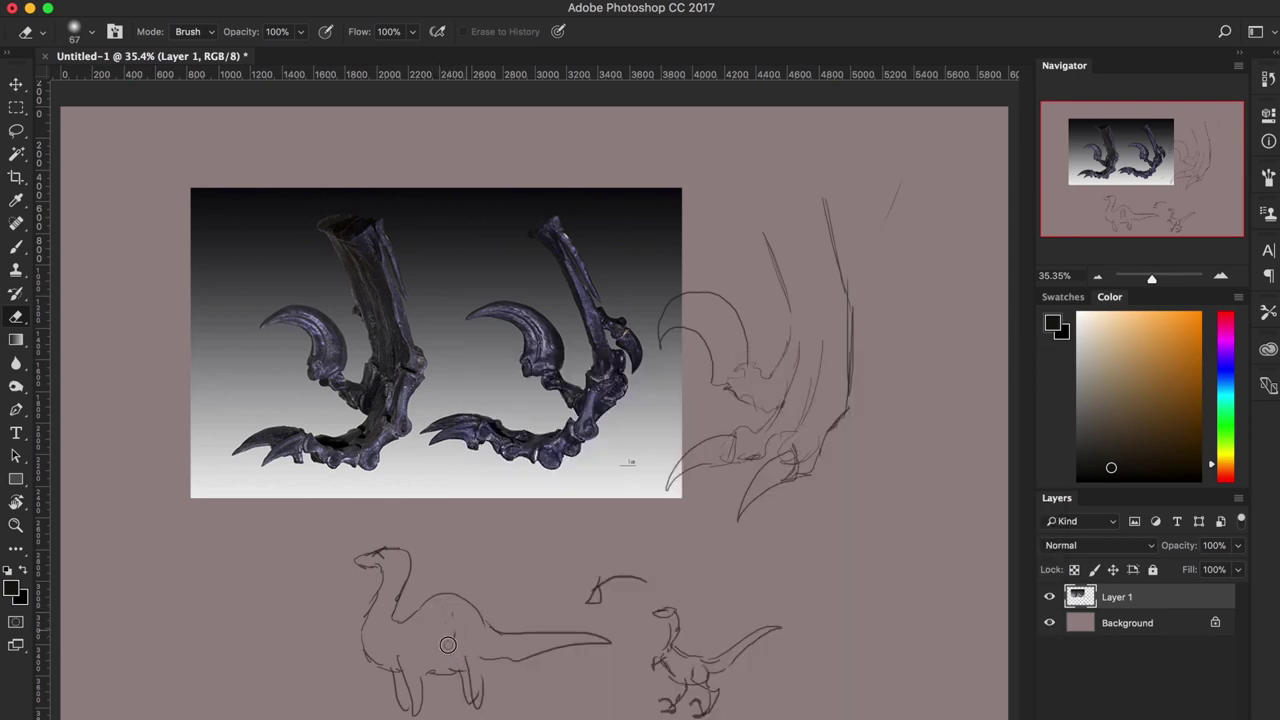
pyautogui.press('b')
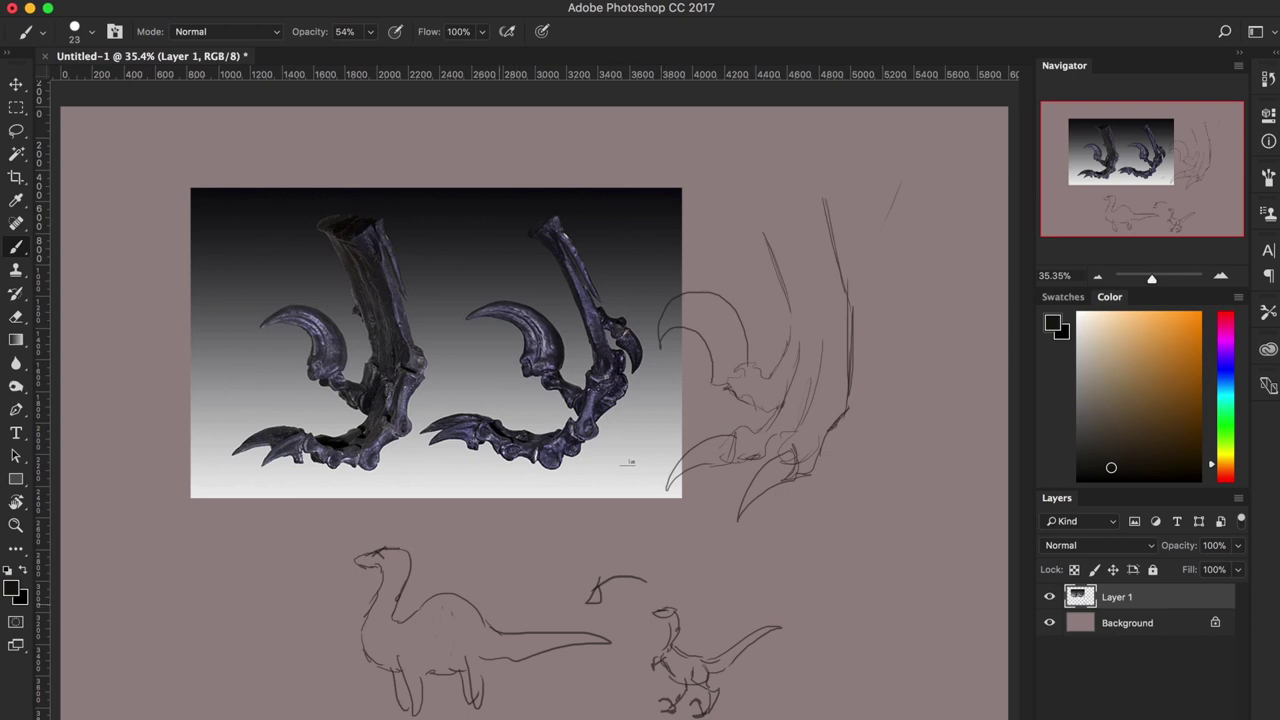
pyautogui.moveTo(432, 569)
pyautogui.mouseDown()
pyautogui.moveTo(440, 628)
pyautogui.moveTo(455, 600)
pyautogui.moveTo(505, 620)
pyautogui.moveTo(420, 622)
pyautogui.moveTo(412, 634)
pyautogui.moveTo(446, 650)
pyautogui.mouseUp()
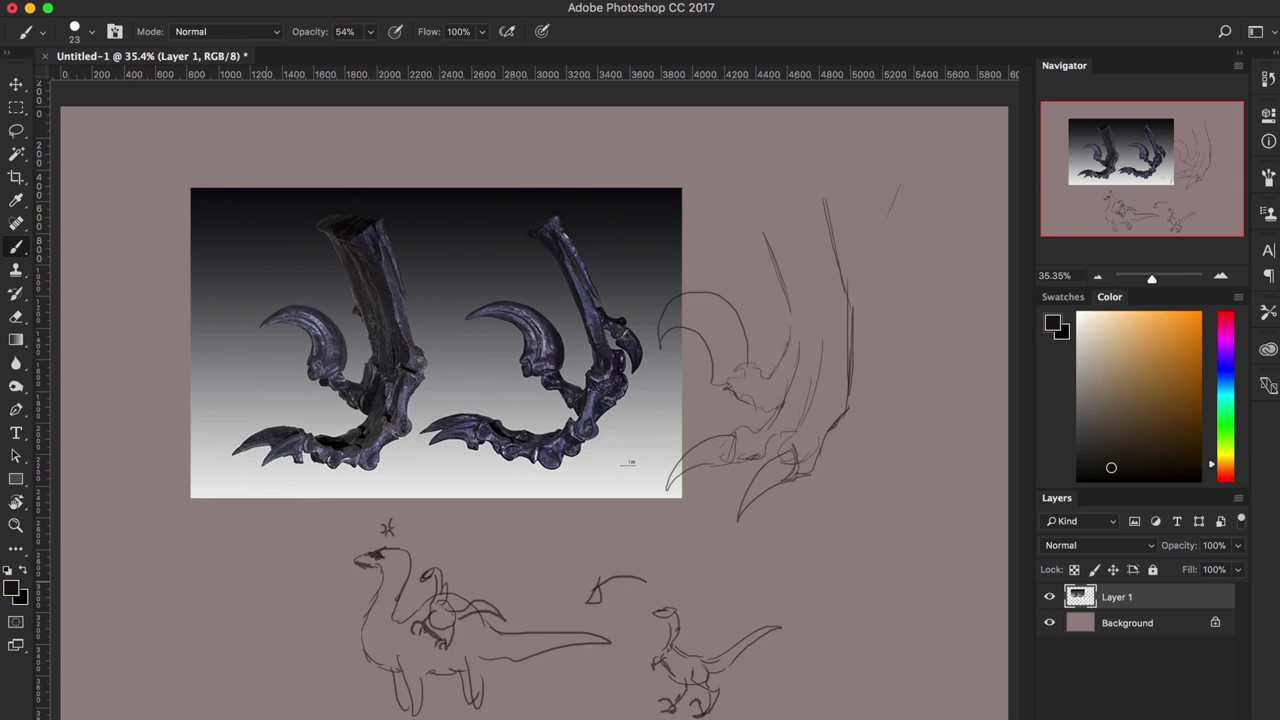
pyautogui.moveTo(290, 563)
pyautogui.mouseDown()
pyautogui.moveTo(238, 590)
pyautogui.moveTo(274, 570)
pyautogui.mouseUp()
# Draw two long lines beside the claw sketch and dark marks on the dinosaur's head and neck
pyautogui.moveTo(212, 510); pyautogui.dragTo(260, 636)
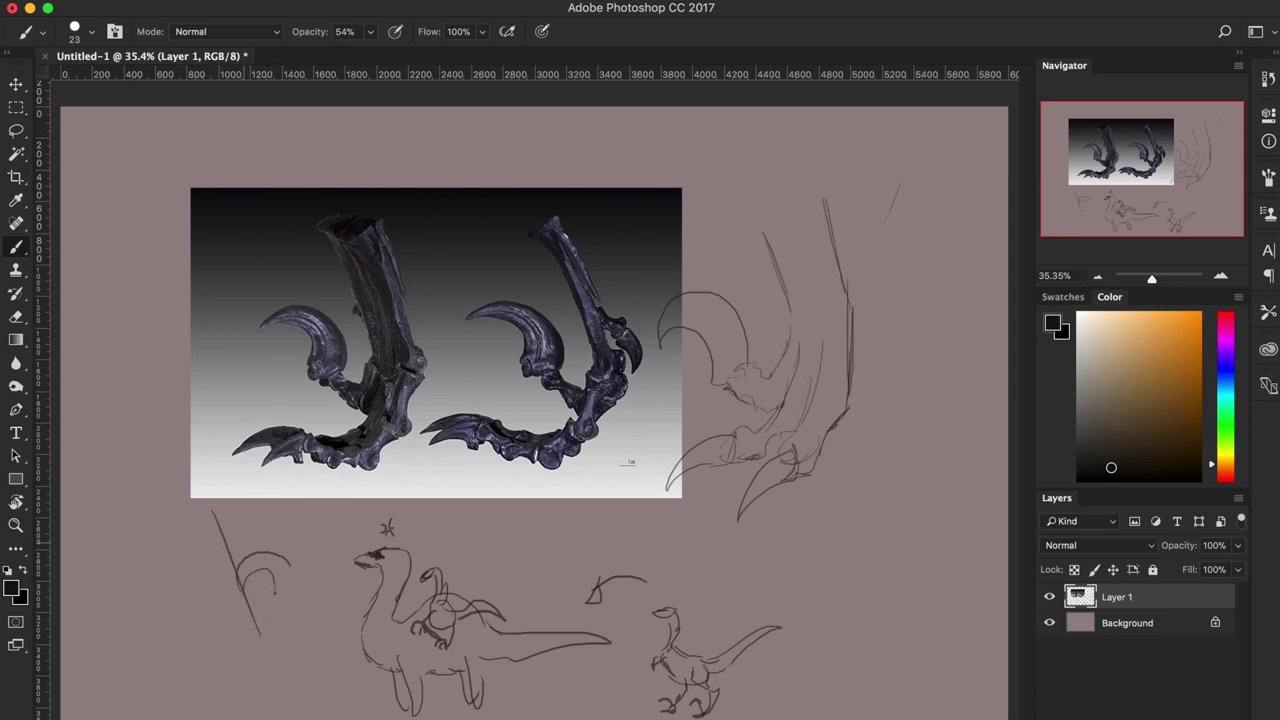
pyautogui.moveTo(229, 522); pyautogui.dragTo(289, 675)
pyautogui.moveTo(432, 570); pyautogui.dragTo(404, 580)
pyautogui.moveTo(416, 580)
pyautogui.mouseDown()
pyautogui.moveTo(388, 592)
pyautogui.moveTo(400, 592)
pyautogui.mouseUp()
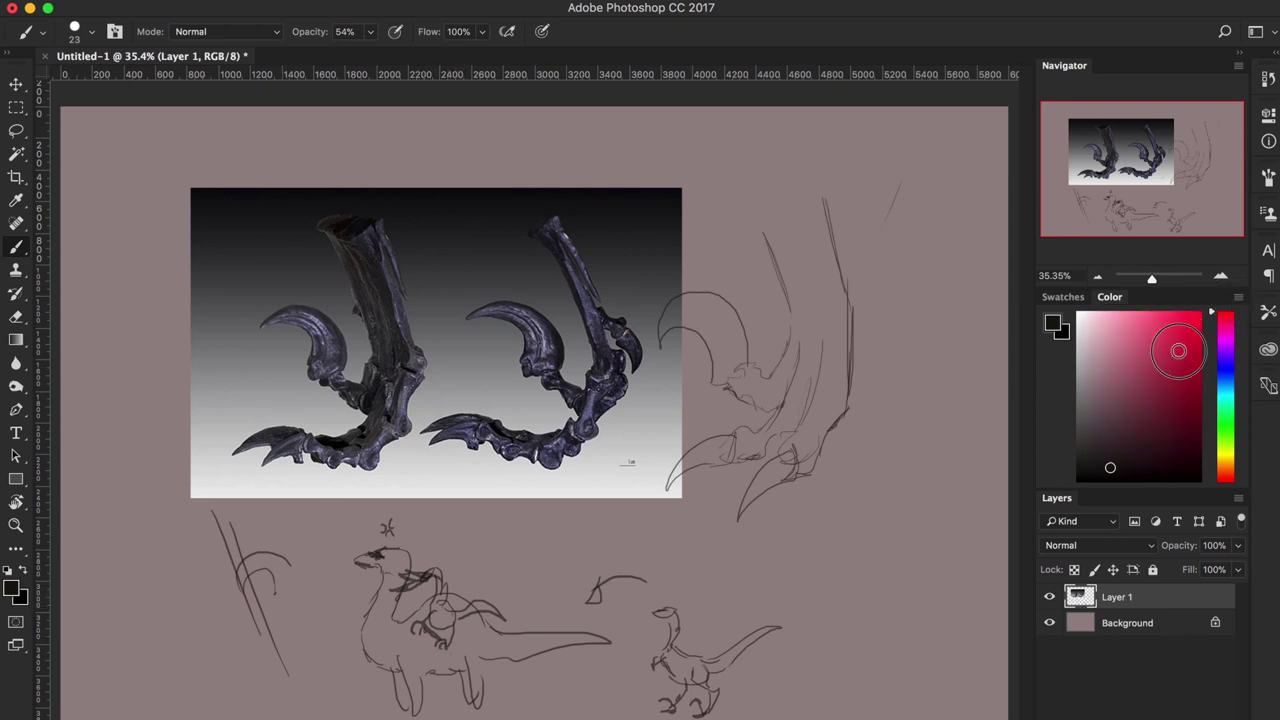
# Paint a red stroke down the dinosaur's neck, restore black, and hide the sketch layer
pyautogui.moveTo(1179, 350); pyautogui.dragTo(1199, 337)
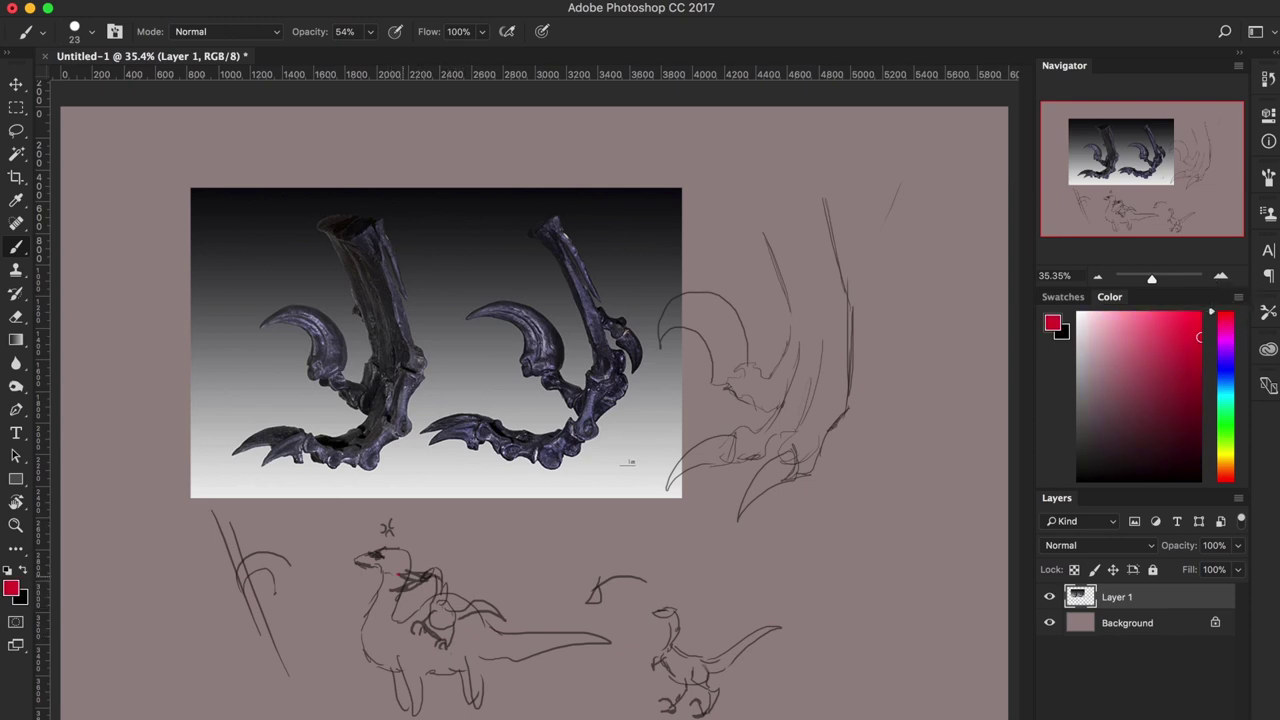
pyautogui.moveTo(392, 578); pyautogui.dragTo(389, 643)
pyautogui.click(1086, 480)
pyautogui.click(1049, 597)
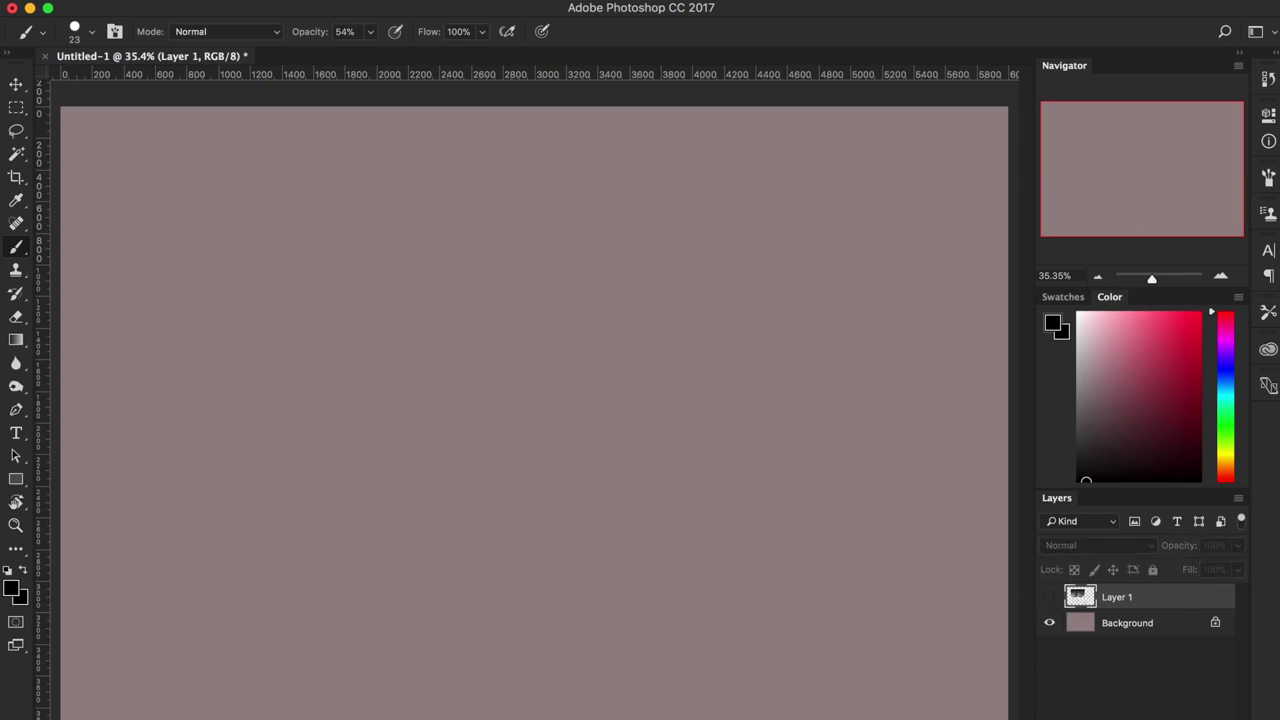
# On a new layer, sketch the dragon's long neck, chest and back line
pyautogui.hotkey('ctrl', 'shift', 'alt', 'n')
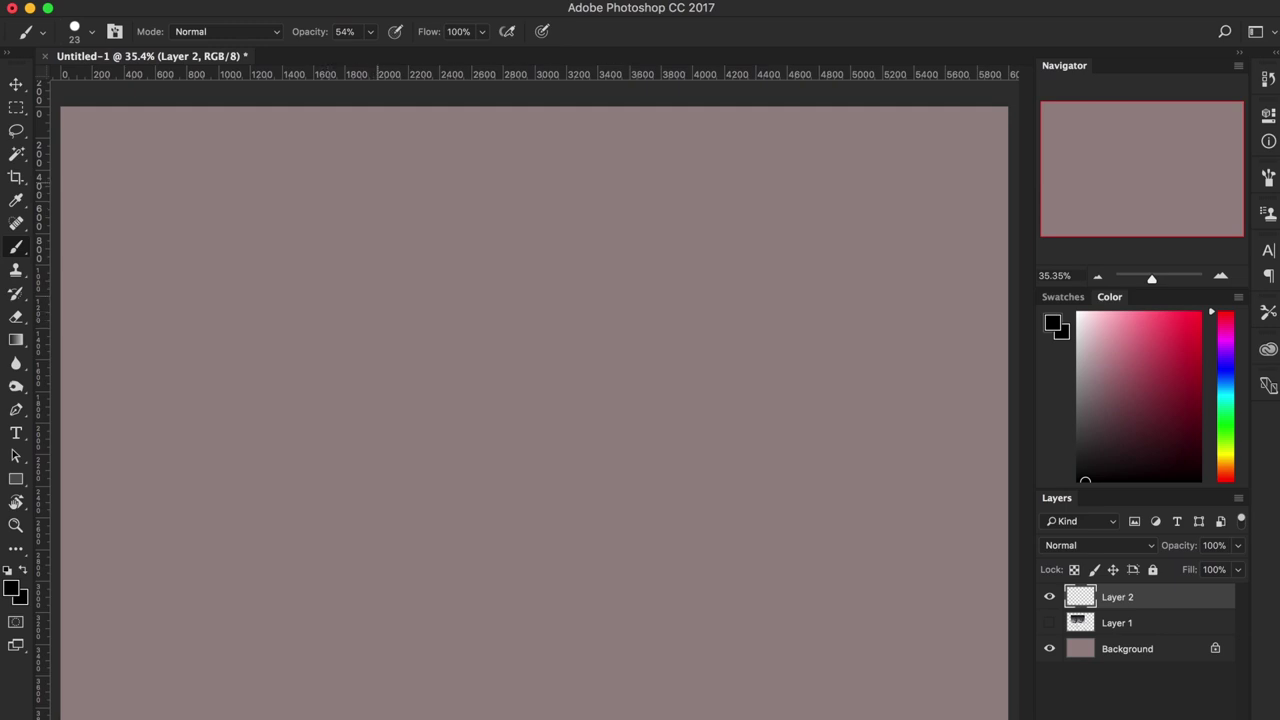
pyautogui.moveTo(384, 170)
pyautogui.mouseDown()
pyautogui.moveTo(320, 192)
pyautogui.moveTo(370, 206)
pyautogui.moveTo(393, 186)
pyautogui.moveTo(360, 316)
pyautogui.moveTo(398, 274)
pyautogui.moveTo(364, 314)
pyautogui.moveTo(418, 338)
pyautogui.moveTo(385, 398)
pyautogui.mouseUp()
pyautogui.moveTo(402, 334); pyautogui.dragTo(446, 338)
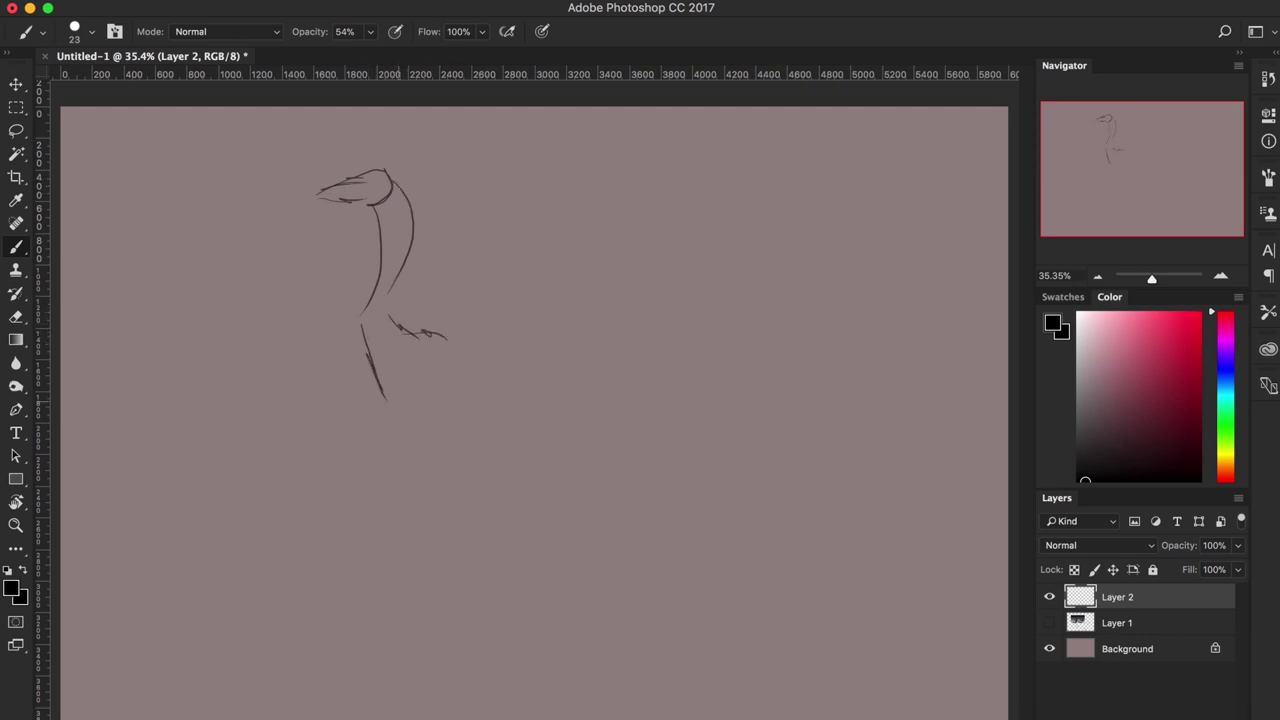
pyautogui.moveTo(394, 402)
pyautogui.mouseDown()
pyautogui.moveTo(446, 414)
pyautogui.moveTo(532, 380)
pyautogui.mouseUp()
pyautogui.moveTo(444, 332); pyautogui.dragTo(570, 326)
pyautogui.moveTo(522, 380)
pyautogui.mouseDown()
pyautogui.moveTo(546, 376)
pyautogui.moveTo(532, 378)
pyautogui.moveTo(570, 426)
pyautogui.mouseUp()
# Draw the dragon's belly, hind leg and two front legs down to their feet
pyautogui.moveTo(580, 334)
pyautogui.mouseDown()
pyautogui.moveTo(580, 418)
pyautogui.moveTo(620, 468)
pyautogui.moveTo(606, 470)
pyautogui.moveTo(612, 526)
pyautogui.mouseUp()
pyautogui.moveTo(620, 456); pyautogui.dragTo(602, 533)
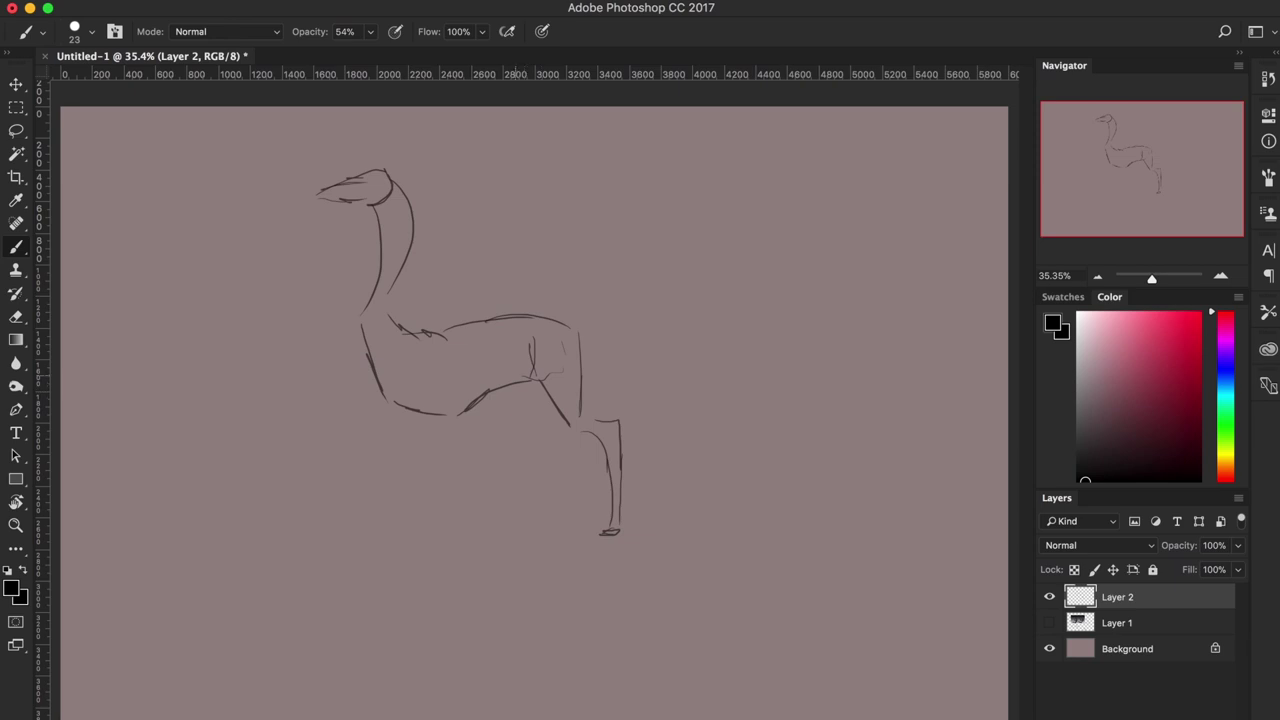
pyautogui.moveTo(516, 376); pyautogui.dragTo(548, 506)
pyautogui.moveTo(580, 432); pyautogui.dragTo(556, 528)
pyautogui.moveTo(536, 530); pyautogui.dragTo(558, 518)
pyautogui.moveTo(414, 340)
pyautogui.mouseDown()
pyautogui.moveTo(404, 376)
pyautogui.moveTo(450, 460)
pyautogui.moveTo(440, 500)
pyautogui.mouseUp()
pyautogui.moveTo(432, 450); pyautogui.dragTo(426, 532)
pyautogui.moveTo(398, 408)
pyautogui.mouseDown()
pyautogui.moveTo(414, 490)
pyautogui.moveTo(406, 562)
pyautogui.mouseUp()
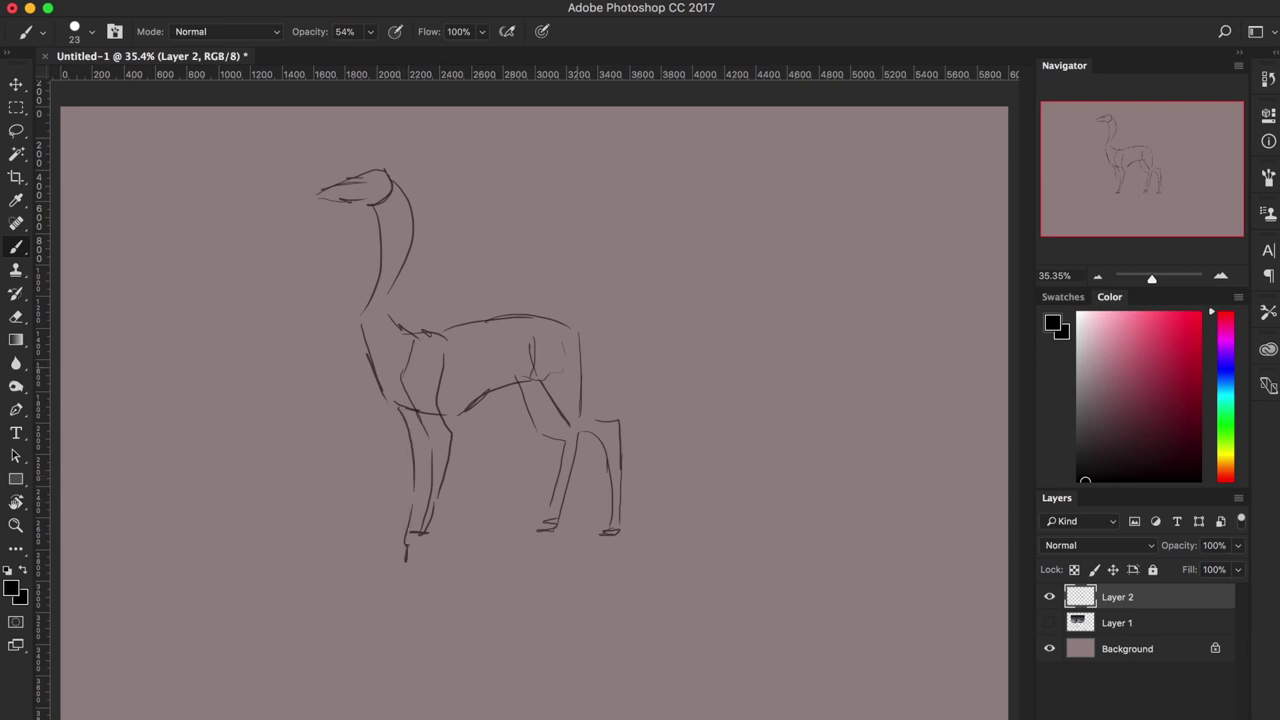
# Add a long tail and a scalloped wing with fingers above the dragon's back
pyautogui.moveTo(556, 322); pyautogui.dragTo(832, 360)
pyautogui.moveTo(640, 350); pyautogui.dragTo(830, 358)
pyautogui.moveTo(580, 364); pyautogui.dragTo(624, 357)
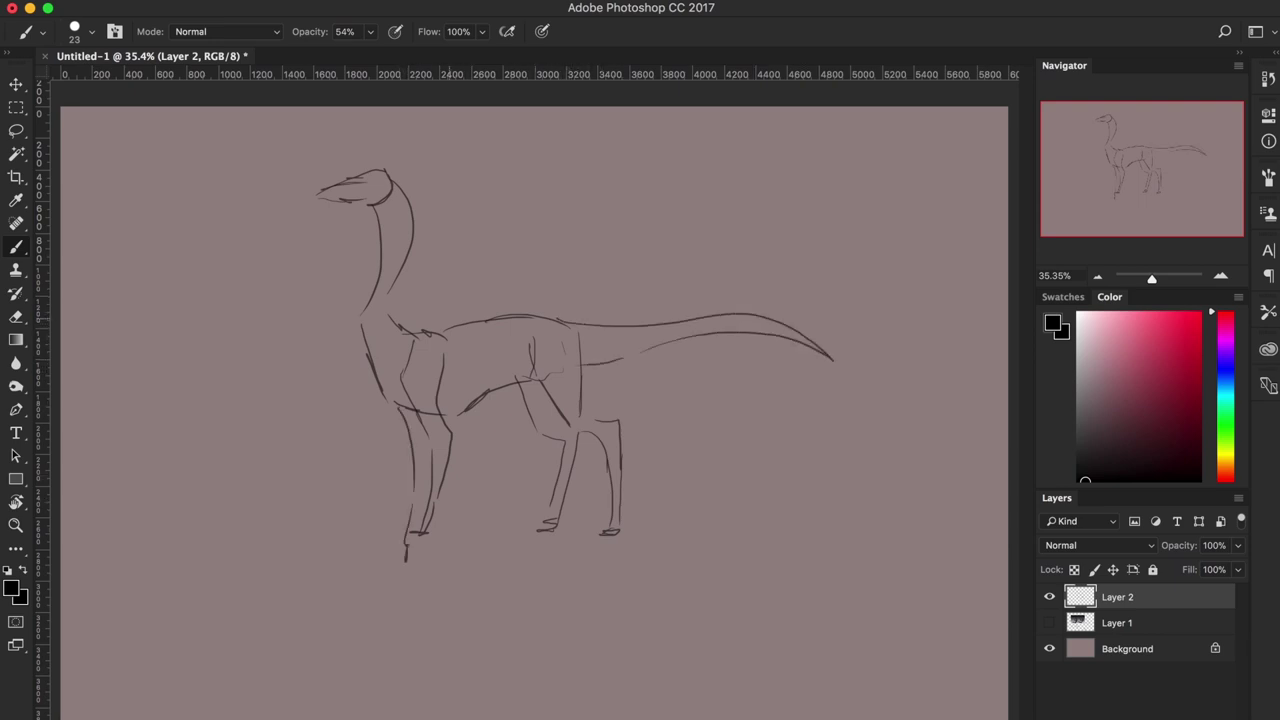
pyautogui.moveTo(436, 338)
pyautogui.mouseDown()
pyautogui.moveTo(528, 254)
pyautogui.moveTo(424, 268)
pyautogui.moveTo(762, 158)
pyautogui.mouseUp()
pyautogui.moveTo(468, 260)
pyautogui.mouseDown()
pyautogui.moveTo(678, 222)
pyautogui.moveTo(640, 236)
pyautogui.mouseUp()
pyautogui.moveTo(742, 164); pyautogui.dragTo(540, 304)
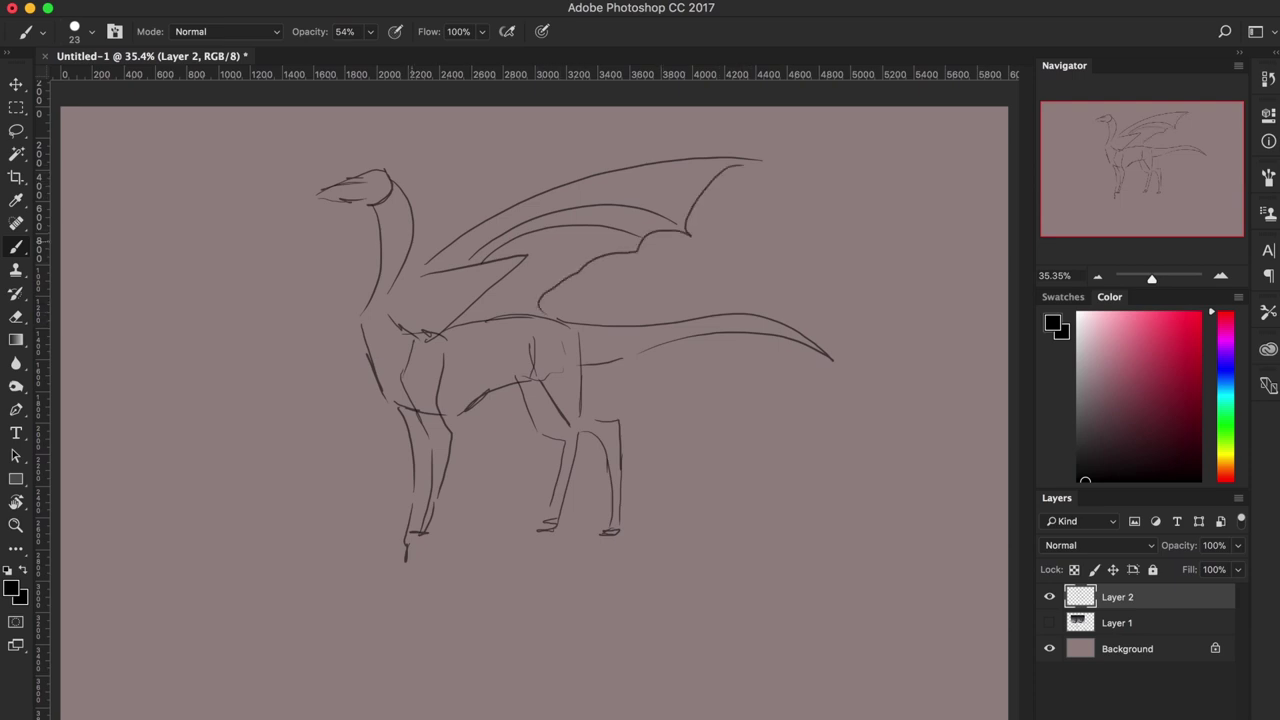
# Hook the beak tip and draw curled claws on both hind feet
pyautogui.moveTo(318, 192)
pyautogui.mouseDown()
pyautogui.moveTo(313, 210)
pyautogui.moveTo(338, 201)
pyautogui.mouseUp()
pyautogui.moveTo(542, 514)
pyautogui.mouseDown()
pyautogui.moveTo(528, 492)
pyautogui.moveTo(508, 518)
pyautogui.moveTo(536, 524)
pyautogui.mouseUp()
pyautogui.moveTo(609, 510)
pyautogui.mouseDown()
pyautogui.moveTo(587, 500)
pyautogui.moveTo(580, 529)
pyautogui.mouseUp()
# Add curled claws to the hind and front-left feet with a ground line beneath
pyautogui.moveTo(584, 527)
pyautogui.mouseDown()
pyautogui.moveTo(601, 514)
pyautogui.moveTo(605, 545)
pyautogui.moveTo(620, 520)
pyautogui.mouseUp()
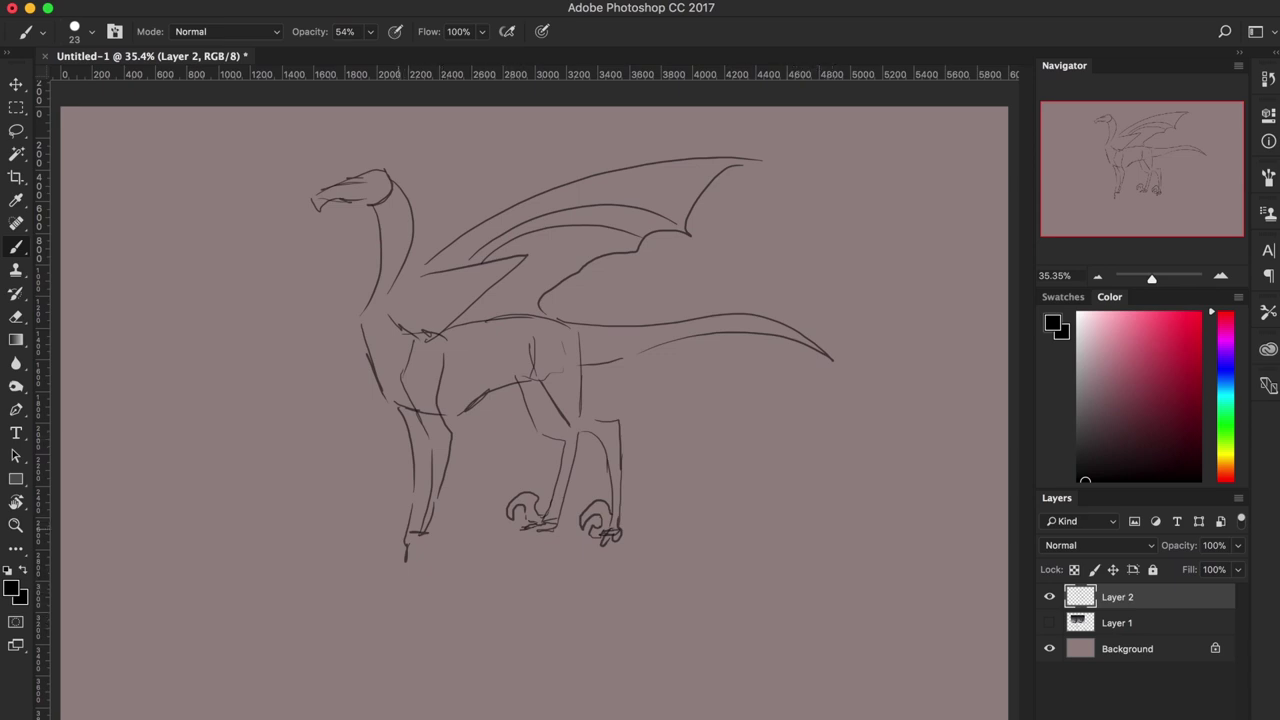
pyautogui.moveTo(374, 528)
pyautogui.mouseDown()
pyautogui.moveTo(392, 516)
pyautogui.moveTo(386, 535)
pyautogui.mouseUp()
pyautogui.moveTo(393, 524); pyautogui.dragTo(399, 537)
pyautogui.moveTo(394, 527)
pyautogui.mouseDown()
pyautogui.moveTo(420, 512)
pyautogui.moveTo(380, 499)
pyautogui.mouseUp()
pyautogui.moveTo(377, 519); pyautogui.dragTo(391, 511)
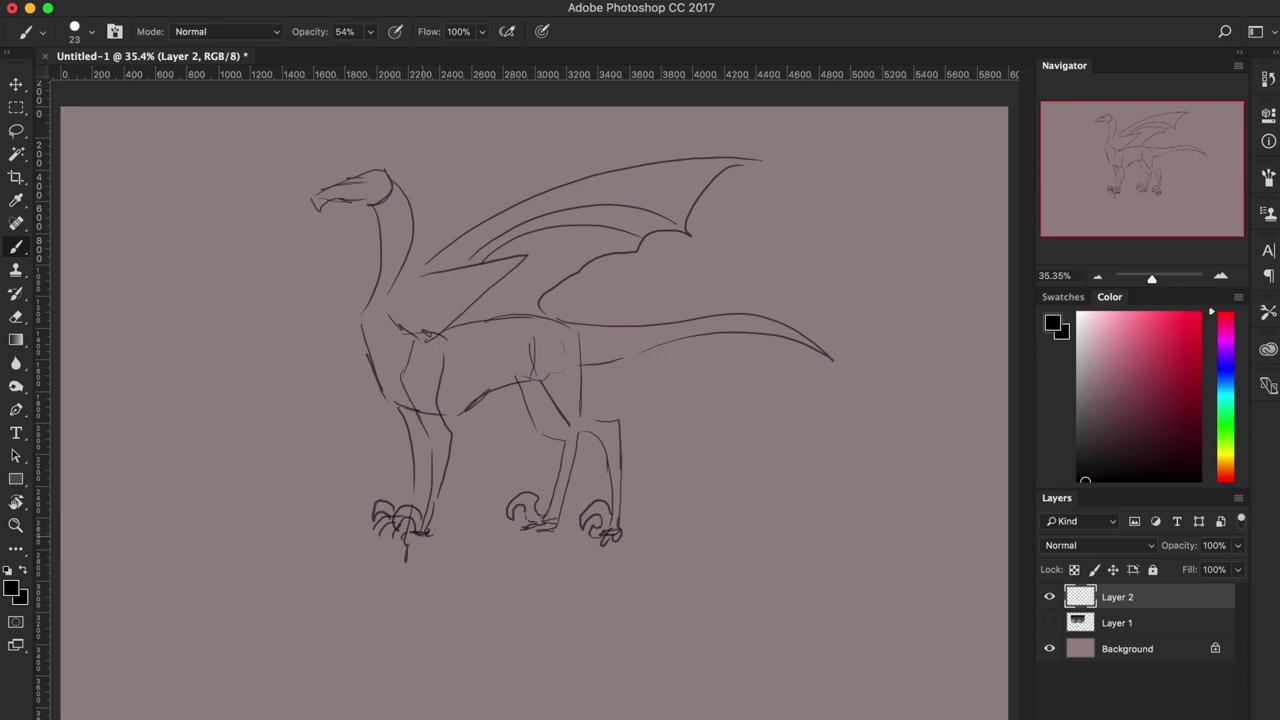
pyautogui.moveTo(386, 538); pyautogui.dragTo(422, 537)
# Erase the front-left foot's claws with an enlarged eraser
pyautogui.press('e')
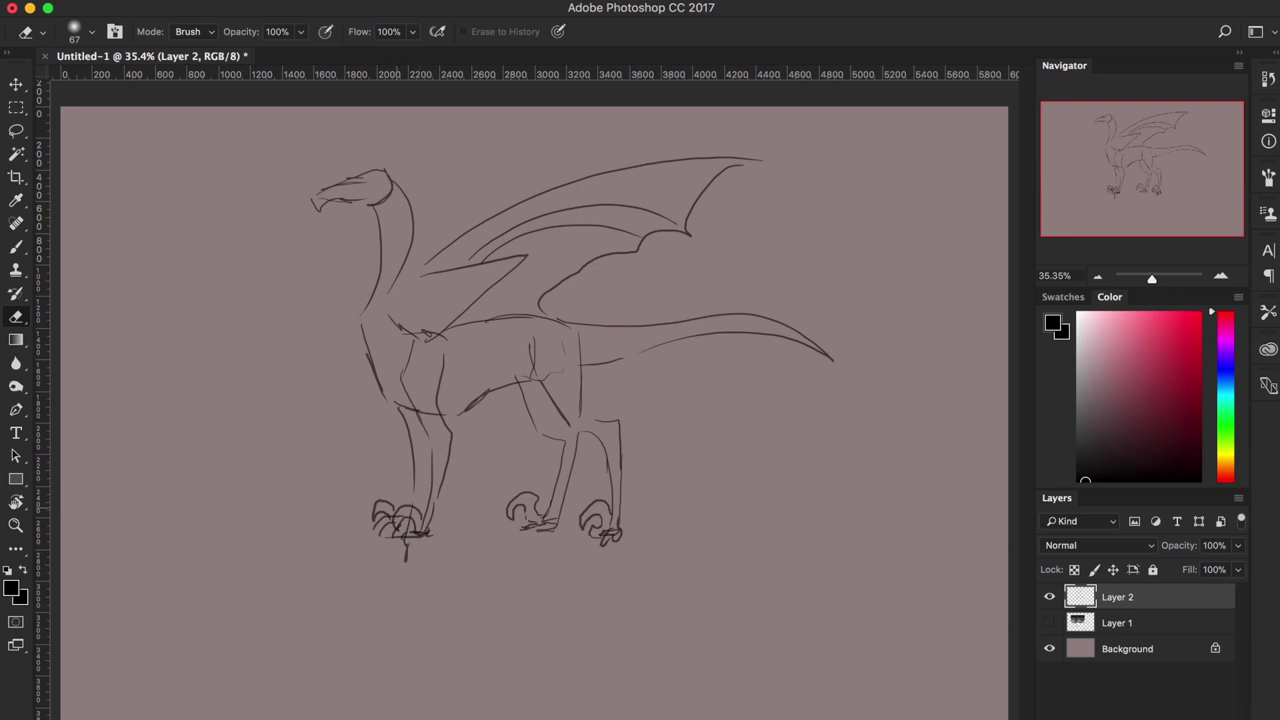
pyautogui.rightClick(424, 486)
pyautogui.moveTo(557, 394); pyautogui.dragTo(585, 394)
pyautogui.press('Return')
pyautogui.moveTo(372, 538)
pyautogui.mouseDown()
pyautogui.moveTo(405, 500)
pyautogui.moveTo(408, 519)
pyautogui.moveTo(366, 503)
pyautogui.mouseUp()
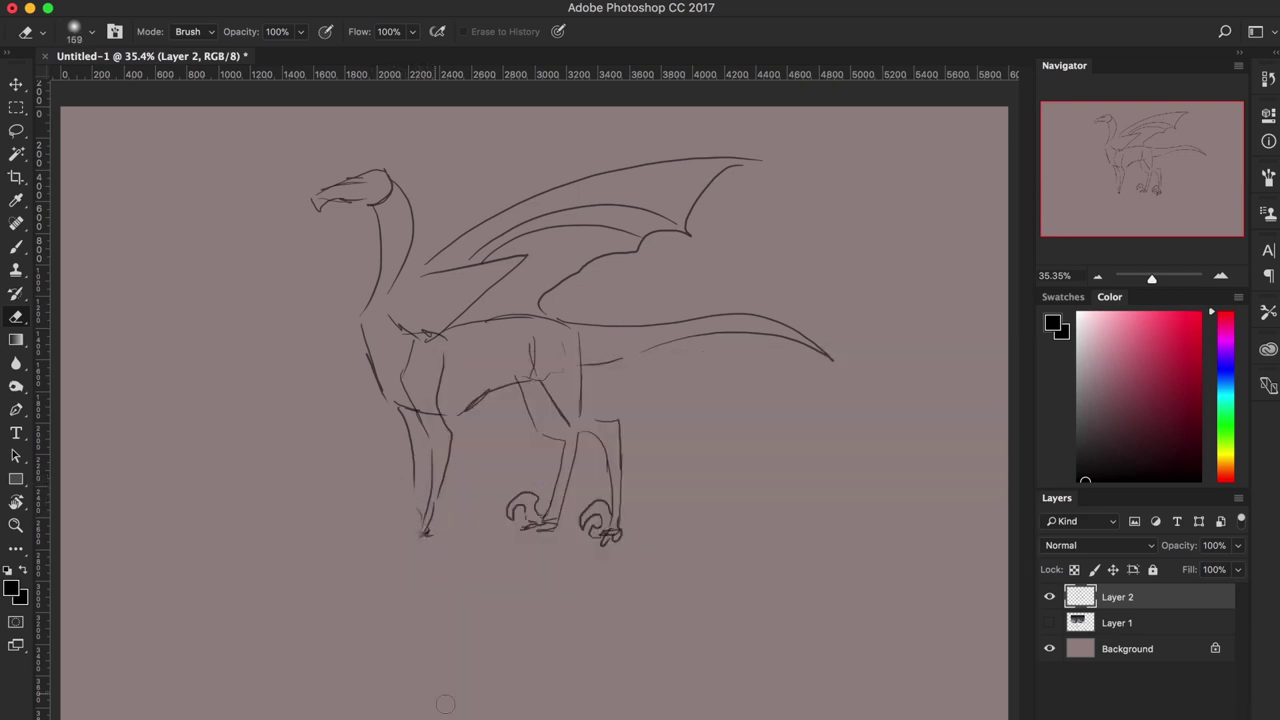
# Redraw the front leg with big hooked claws and erase the stray lower strokes
pyautogui.press('b')
pyautogui.moveTo(420, 486)
pyautogui.mouseDown()
pyautogui.moveTo(426, 534)
pyautogui.moveTo(388, 527)
pyautogui.moveTo(412, 545)
pyautogui.mouseUp()
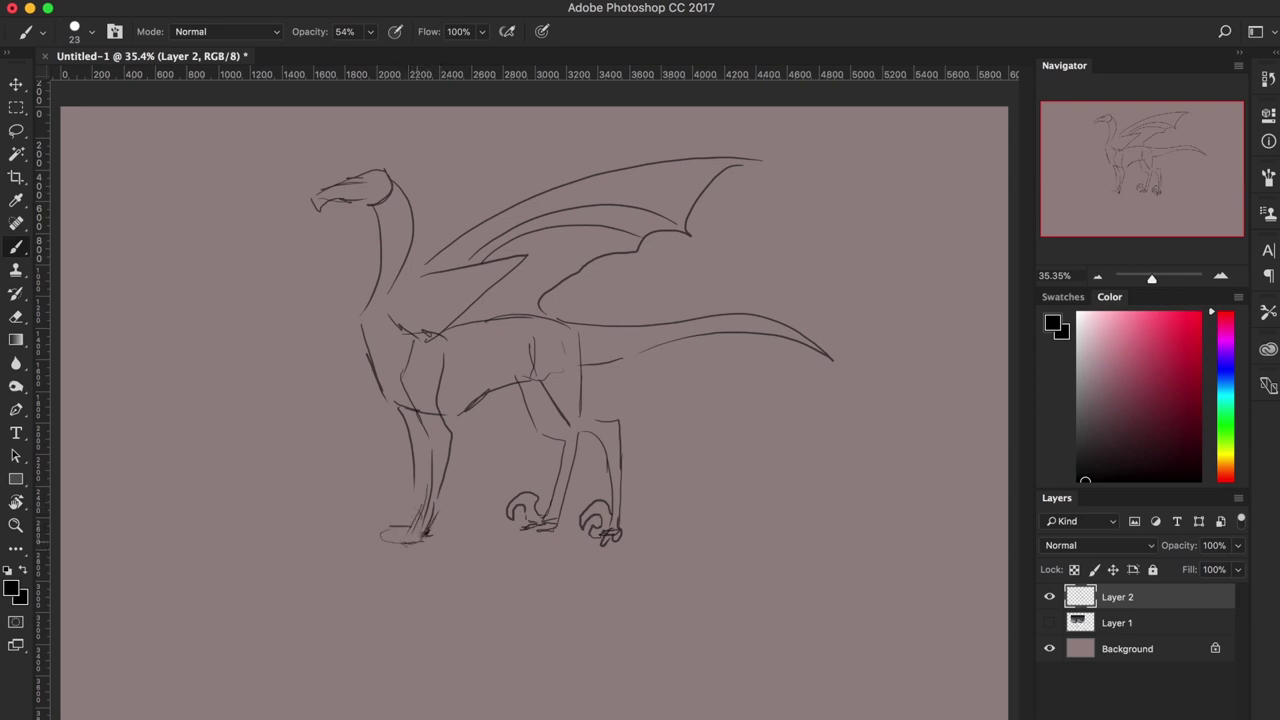
pyautogui.moveTo(410, 480); pyautogui.dragTo(378, 528)
pyautogui.moveTo(415, 498)
pyautogui.mouseDown()
pyautogui.moveTo(410, 540)
pyautogui.moveTo(382, 546)
pyautogui.mouseUp()
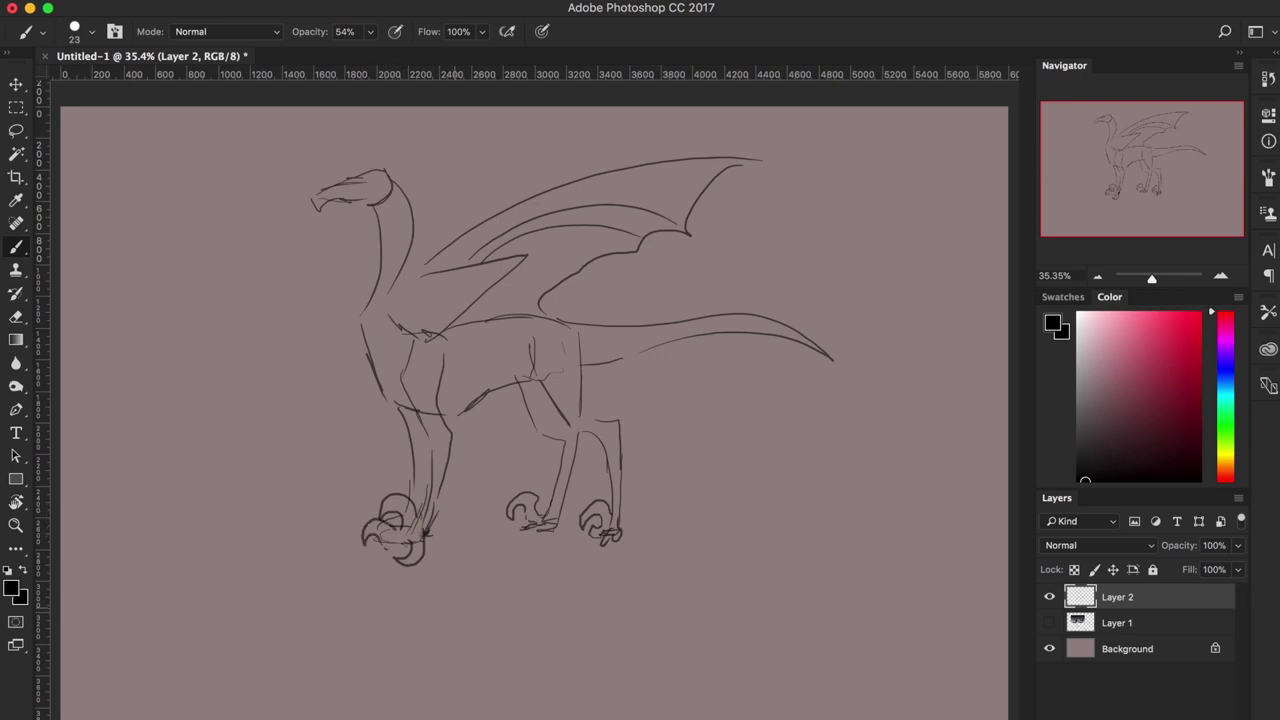
pyautogui.press('e')
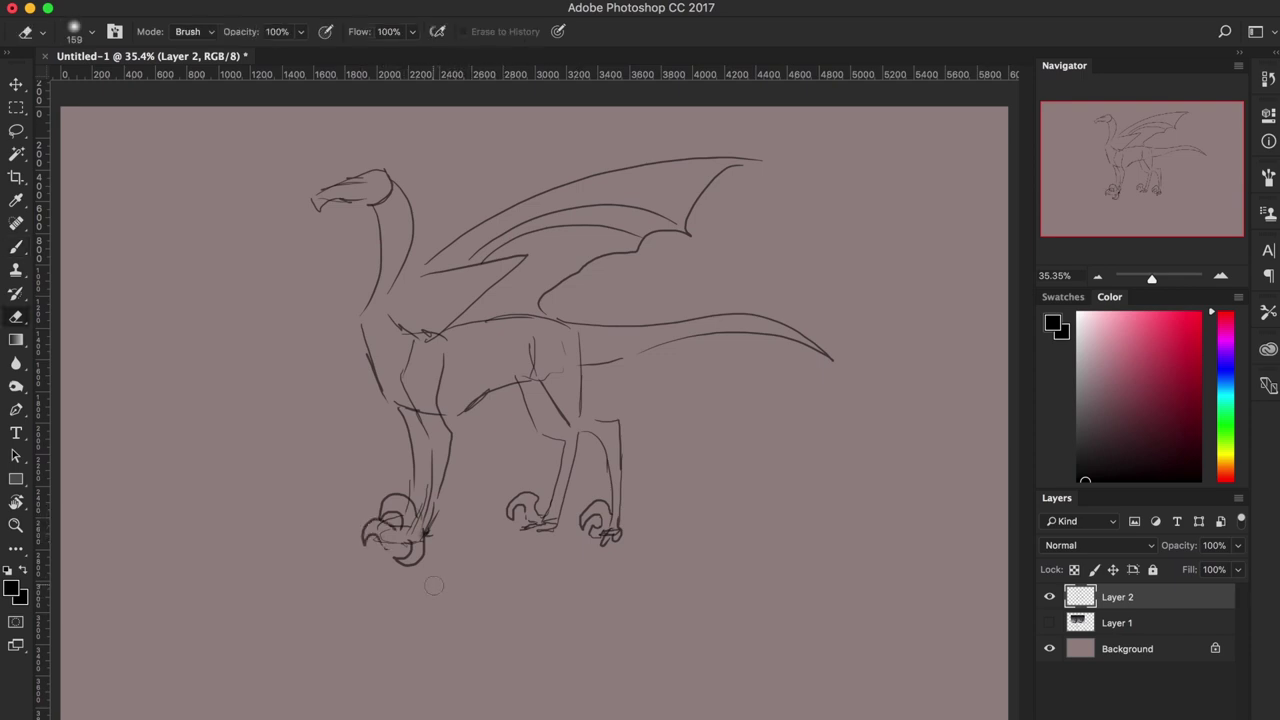
pyautogui.moveTo(395, 548)
pyautogui.mouseDown()
pyautogui.moveTo(415, 565)
pyautogui.moveTo(438, 534)
pyautogui.mouseUp()
pyautogui.press('b')
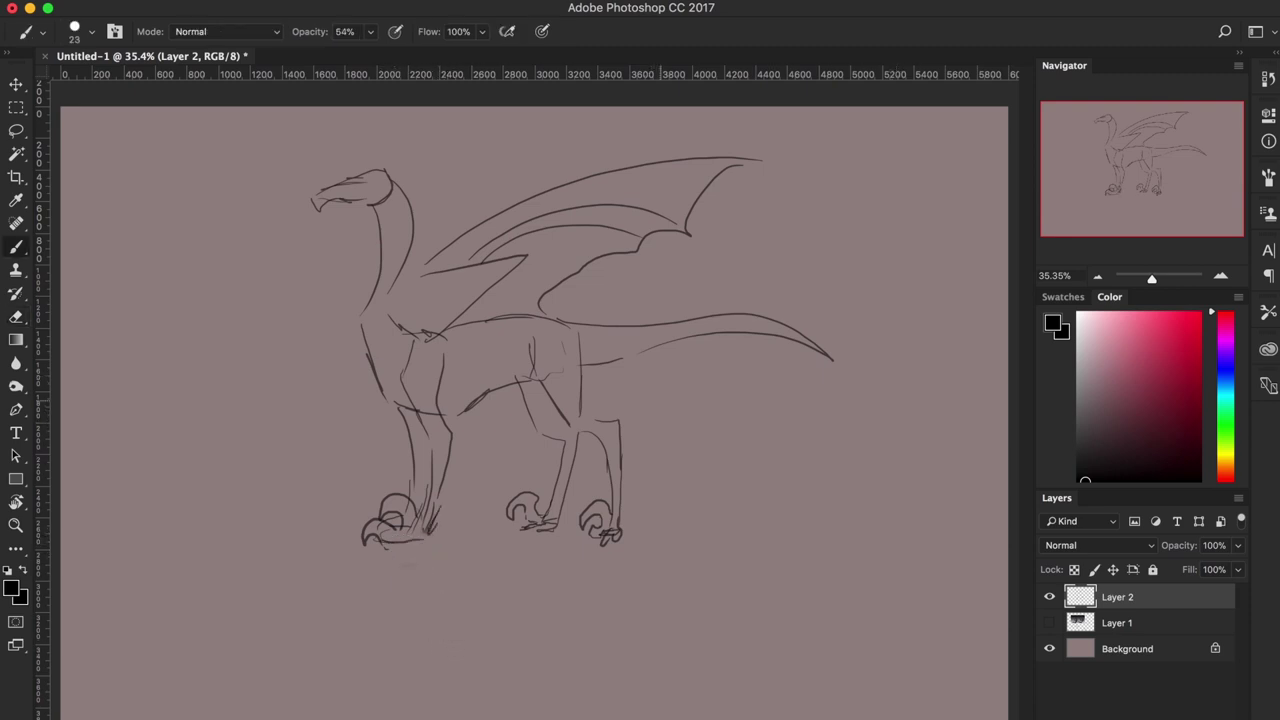
# Sketch two side-view clawed foot studies beside the dragon's tail
pyautogui.moveTo(835, 392)
pyautogui.mouseDown()
pyautogui.moveTo(784, 468)
pyautogui.moveTo(744, 482)
pyautogui.moveTo(756, 506)
pyautogui.mouseUp()
pyautogui.moveTo(790, 455)
pyautogui.mouseDown()
pyautogui.moveTo(762, 496)
pyautogui.moveTo(822, 512)
pyautogui.moveTo(770, 500)
pyautogui.moveTo(764, 520)
pyautogui.mouseUp()
pyautogui.moveTo(808, 484)
pyautogui.mouseDown()
pyautogui.moveTo(802, 506)
pyautogui.moveTo(772, 500)
pyautogui.moveTo(762, 528)
pyautogui.moveTo(744, 524)
pyautogui.mouseUp()
pyautogui.moveTo(758, 480); pyautogui.dragTo(734, 512)
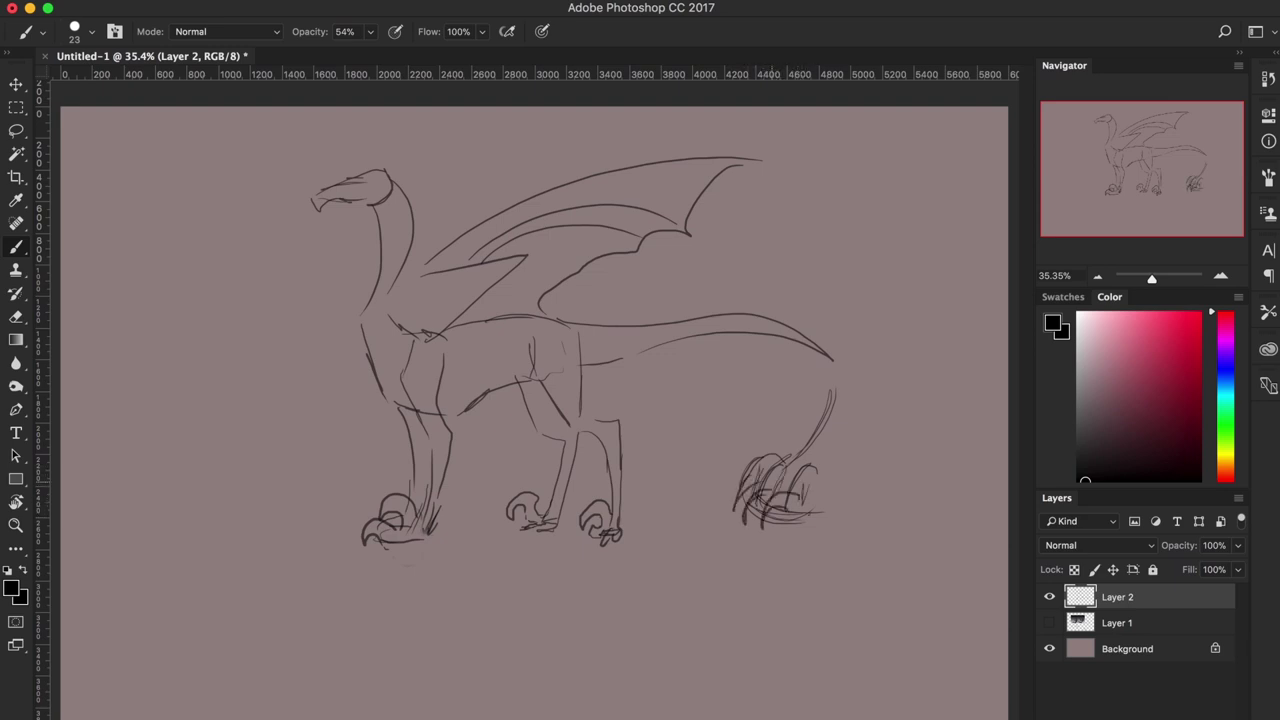
pyautogui.moveTo(818, 505)
pyautogui.mouseDown()
pyautogui.moveTo(800, 511)
pyautogui.moveTo(818, 588)
pyautogui.moveTo(802, 608)
pyautogui.moveTo(760, 615)
pyautogui.moveTo(724, 652)
pyautogui.moveTo(768, 666)
pyautogui.mouseUp()
pyautogui.moveTo(778, 612)
pyautogui.mouseDown()
pyautogui.moveTo(748, 640)
pyautogui.moveTo(752, 654)
pyautogui.moveTo(802, 660)
pyautogui.moveTo(860, 574)
pyautogui.moveTo(798, 612)
pyautogui.mouseUp()
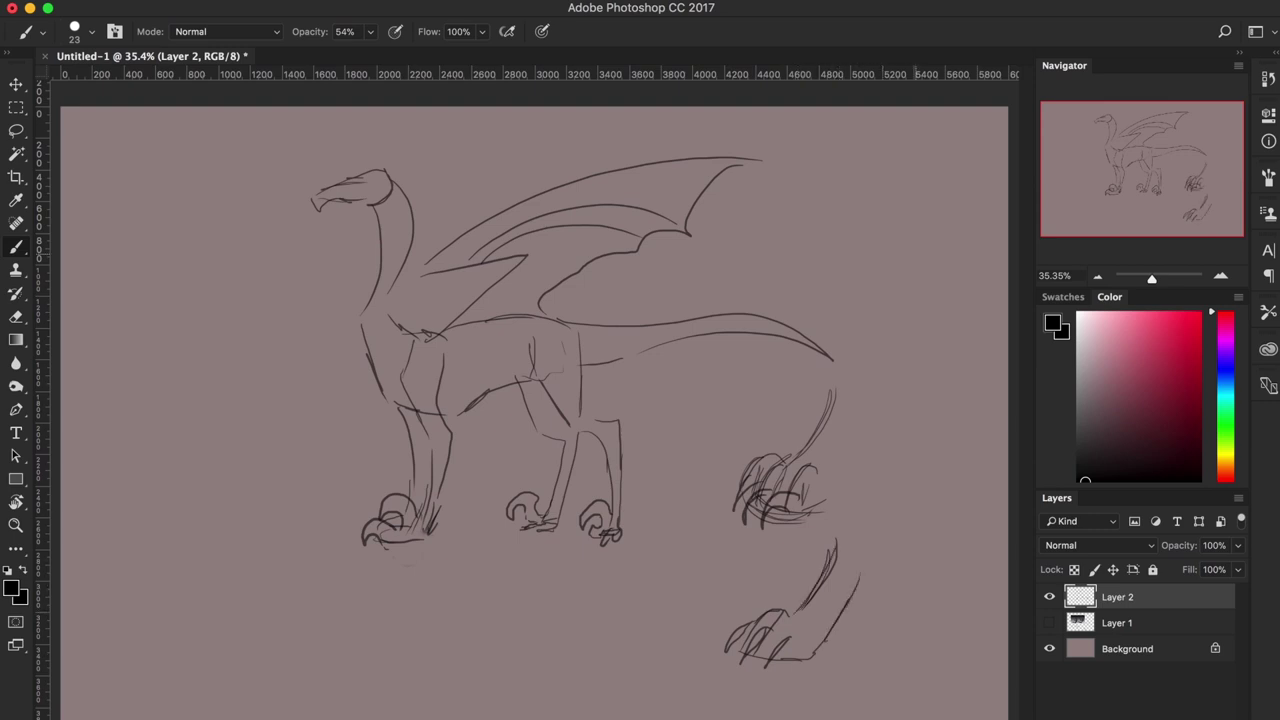
# Sketch a front-view foot with a hooked claw below the dragon's legs
pyautogui.moveTo(590, 586)
pyautogui.mouseDown()
pyautogui.moveTo(590, 620)
pyautogui.moveTo(522, 612)
pyautogui.moveTo(508, 662)
pyautogui.moveTo(524, 624)
pyautogui.moveTo(600, 648)
pyautogui.moveTo(594, 600)
pyautogui.moveTo(630, 608)
pyautogui.moveTo(680, 594)
pyautogui.moveTo(710, 654)
pyautogui.mouseUp()
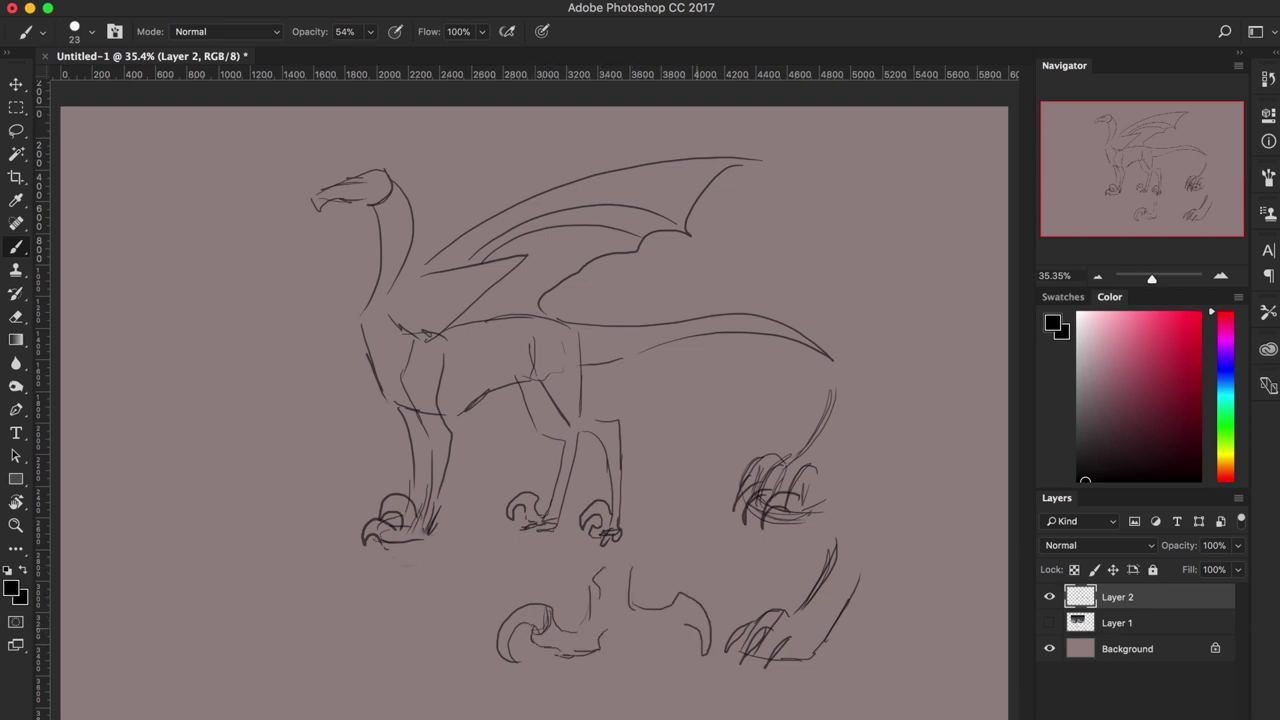
pyautogui.moveTo(676, 608)
pyautogui.mouseDown()
pyautogui.moveTo(680, 624)
pyautogui.moveTo(662, 630)
pyautogui.moveTo(710, 676)
pyautogui.moveTo(704, 686)
pyautogui.moveTo(674, 650)
pyautogui.moveTo(642, 648)
pyautogui.moveTo(654, 642)
pyautogui.mouseUp()
pyautogui.moveTo(632, 600); pyautogui.dragTo(630, 616)
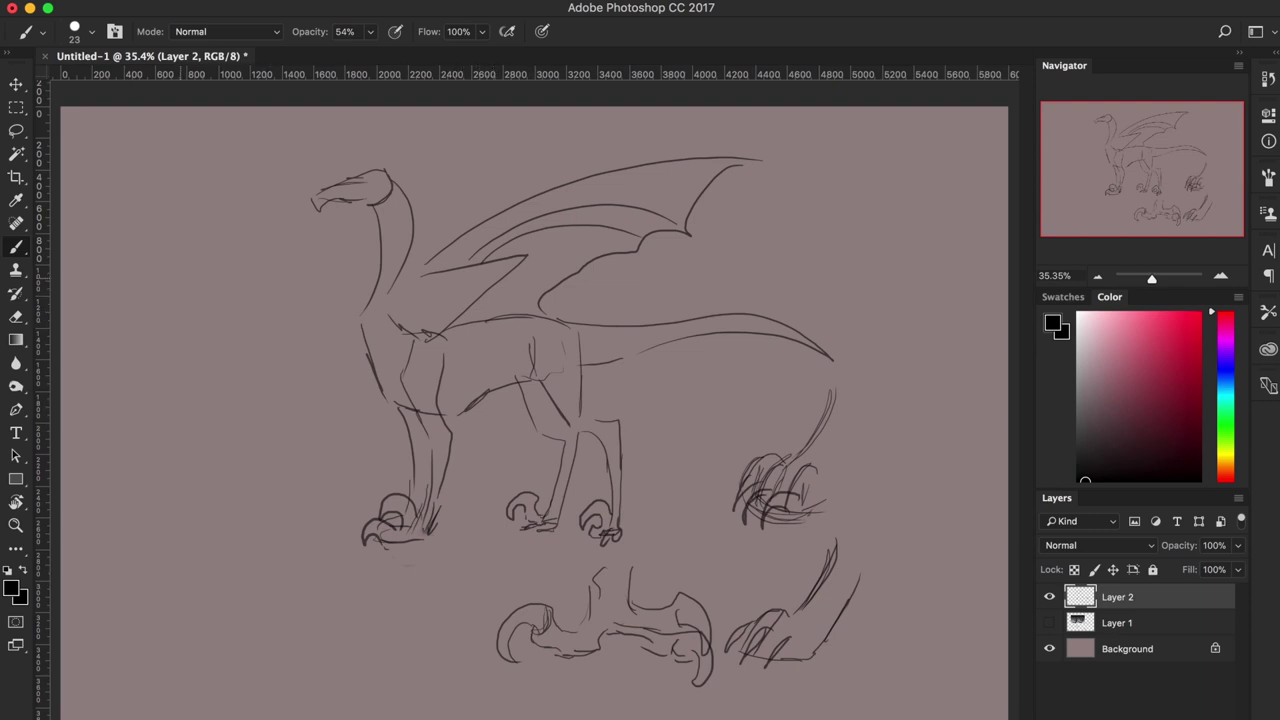
pyautogui.moveTo(182, 266); pyautogui.dragTo(207, 350)
# Sketch a tall leg left of the dragon ending in three hooked claws
pyautogui.moveTo(229, 254)
pyautogui.mouseDown()
pyautogui.moveTo(242, 332)
pyautogui.moveTo(194, 392)
pyautogui.mouseUp()
pyautogui.moveTo(238, 306); pyautogui.dragTo(255, 405)
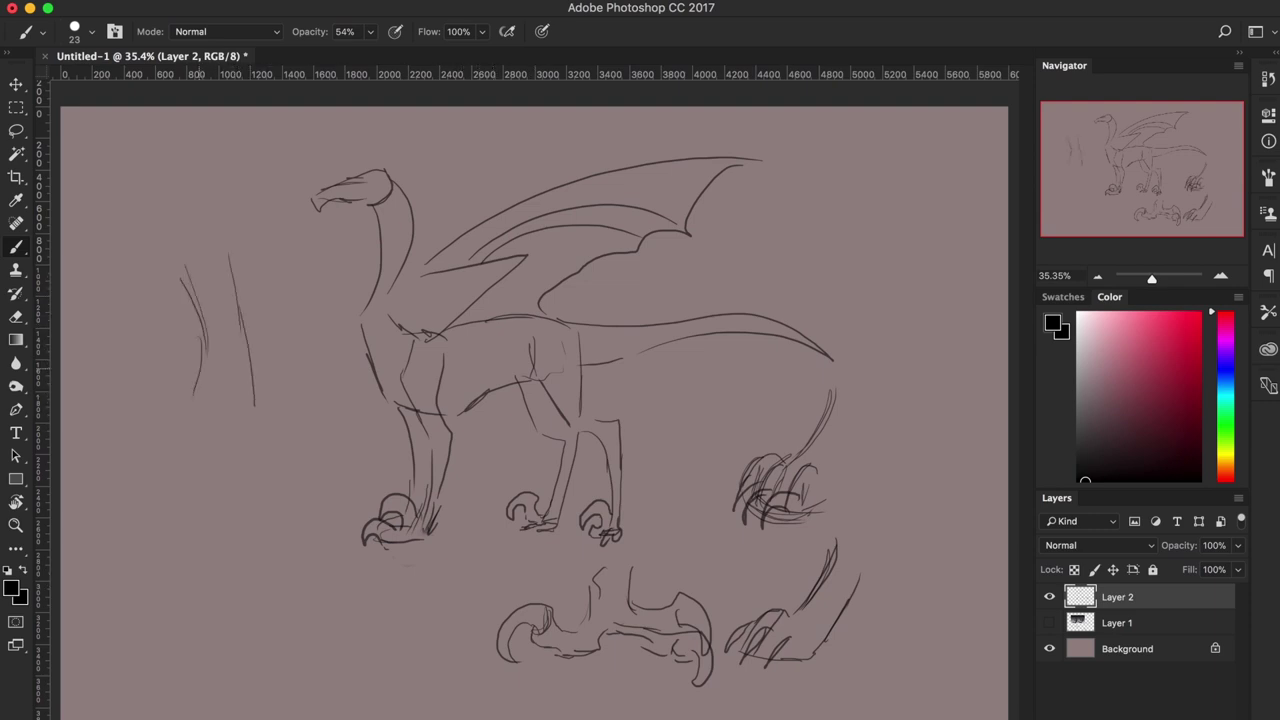
pyautogui.moveTo(200, 338)
pyautogui.mouseDown()
pyautogui.moveTo(204, 430)
pyautogui.moveTo(176, 440)
pyautogui.moveTo(137, 486)
pyautogui.moveTo(164, 450)
pyautogui.moveTo(172, 457)
pyautogui.mouseUp()
pyautogui.moveTo(215, 362); pyautogui.dragTo(172, 520)
pyautogui.moveTo(174, 516)
pyautogui.mouseDown()
pyautogui.moveTo(205, 450)
pyautogui.moveTo(204, 476)
pyautogui.moveTo(214, 466)
pyautogui.mouseUp()
pyautogui.moveTo(232, 344); pyautogui.dragTo(228, 500)
pyautogui.moveTo(228, 504)
pyautogui.mouseDown()
pyautogui.moveTo(246, 446)
pyautogui.moveTo(264, 442)
pyautogui.moveTo(268, 392)
pyautogui.mouseUp()
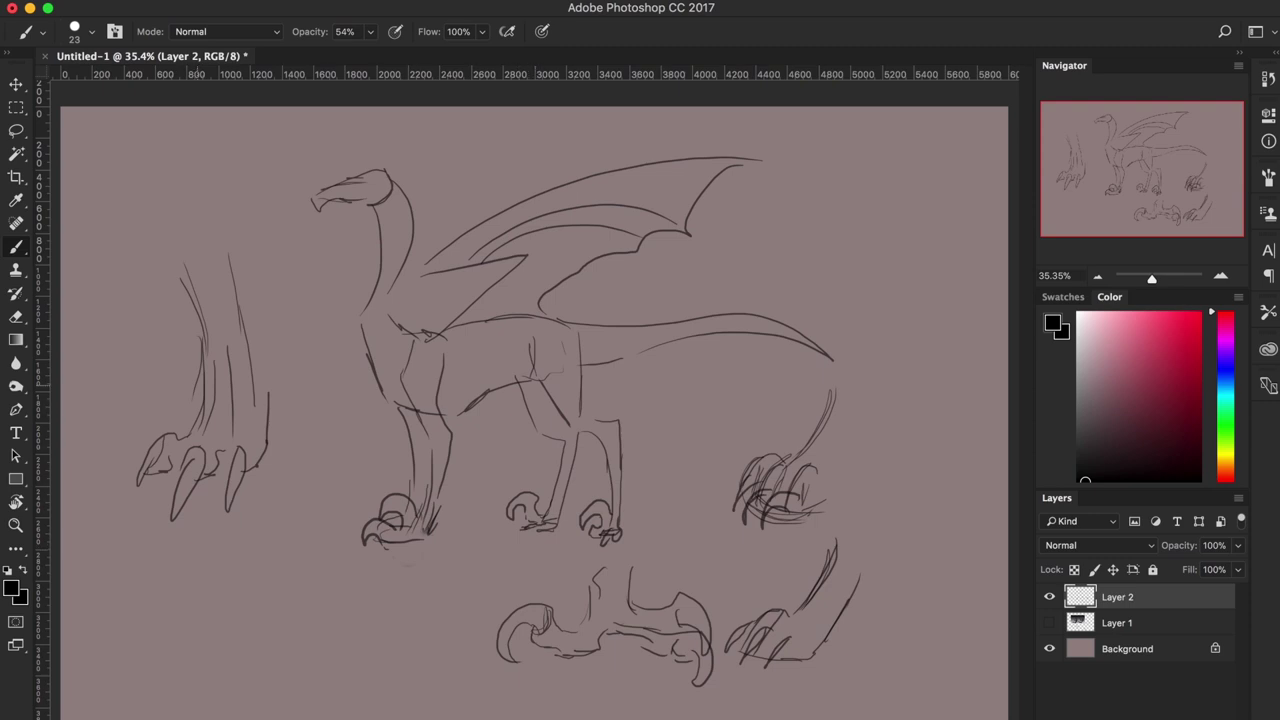
pyautogui.moveTo(196, 372)
pyautogui.mouseDown()
pyautogui.moveTo(138, 405)
pyautogui.moveTo(190, 378)
pyautogui.mouseUp()
# Erase the stray claw shape beside the left leg
pyautogui.press('e')
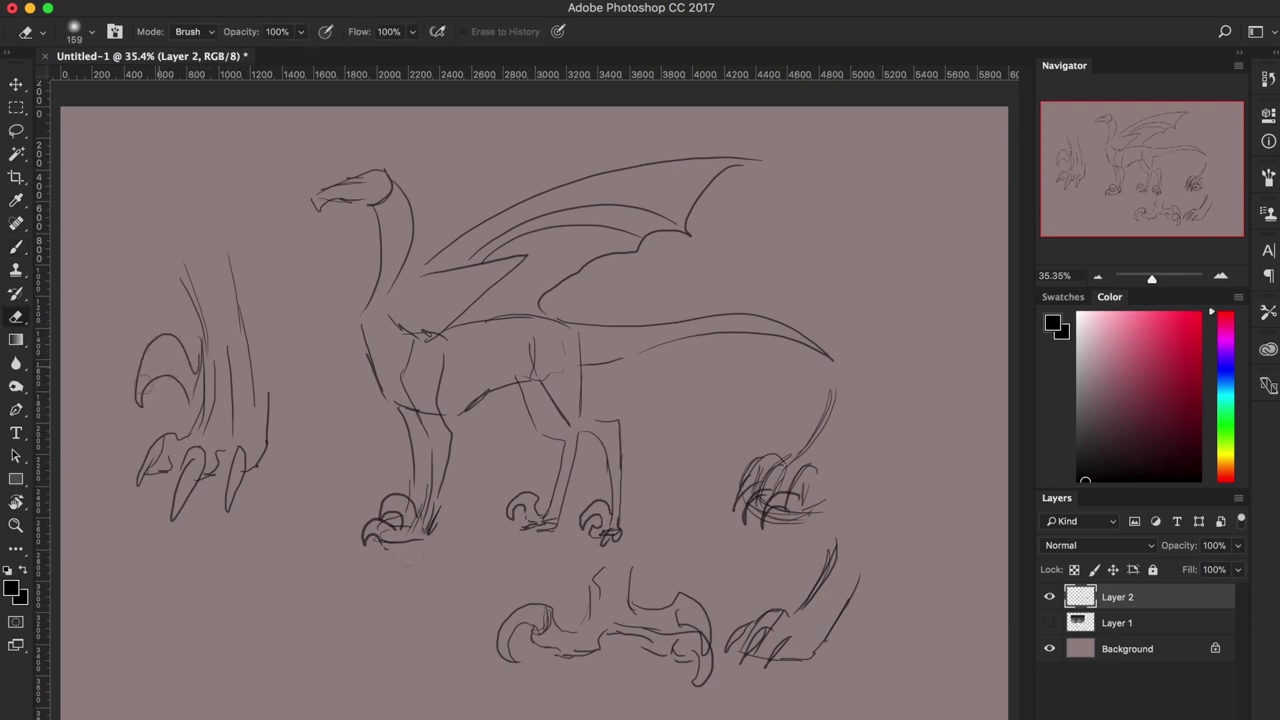
pyautogui.moveTo(160, 330)
pyautogui.mouseDown()
pyautogui.moveTo(157, 357)
pyautogui.moveTo(165, 340)
pyautogui.moveTo(192, 350)
pyautogui.mouseUp()
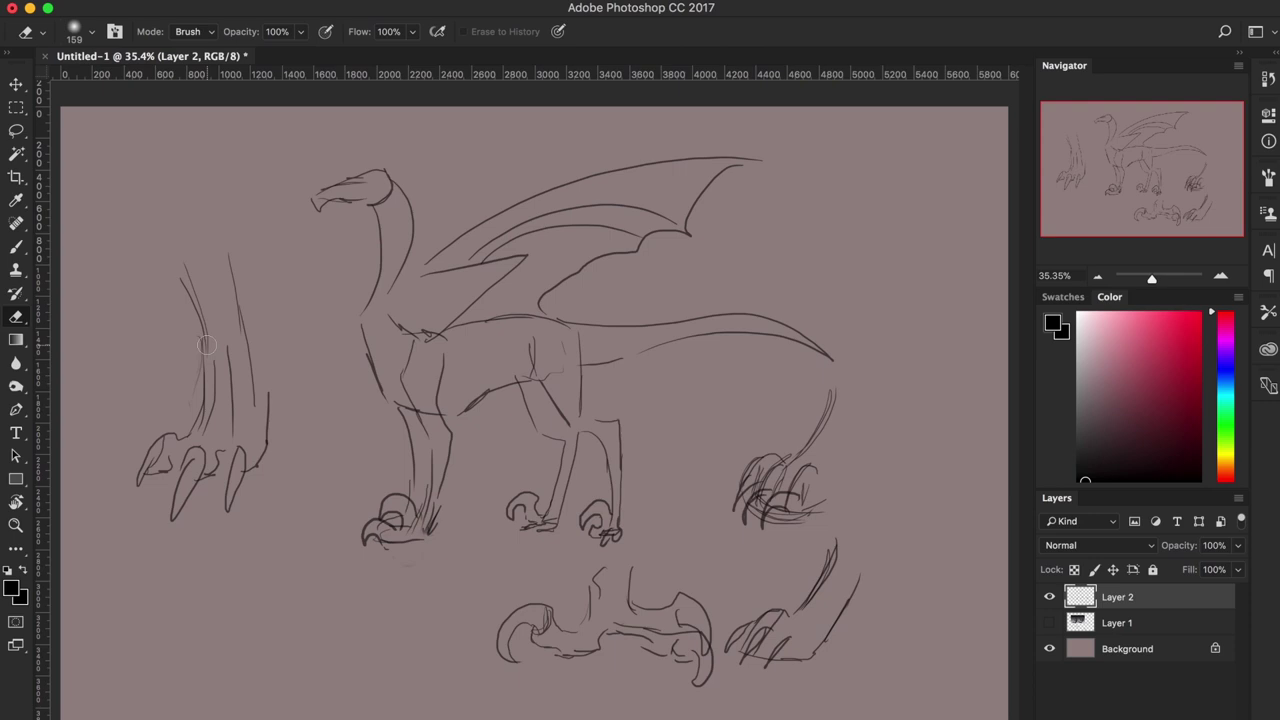
pyautogui.press('b')
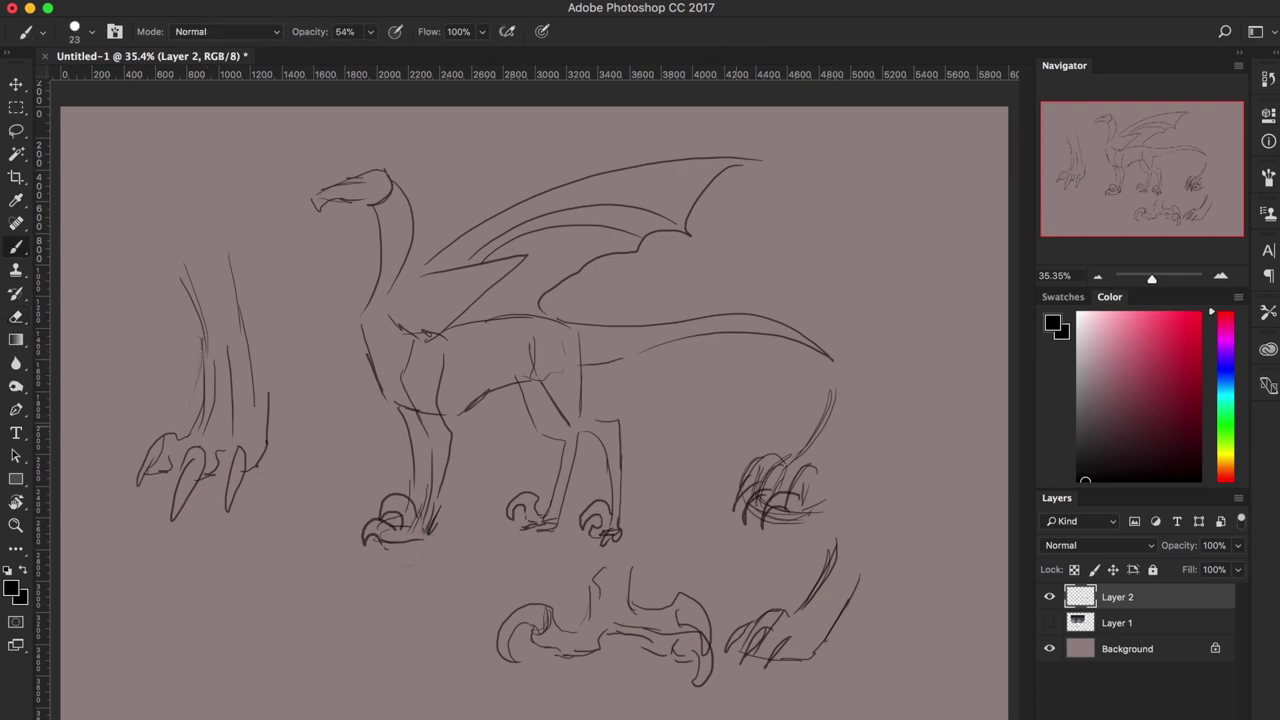
pyautogui.press('e')
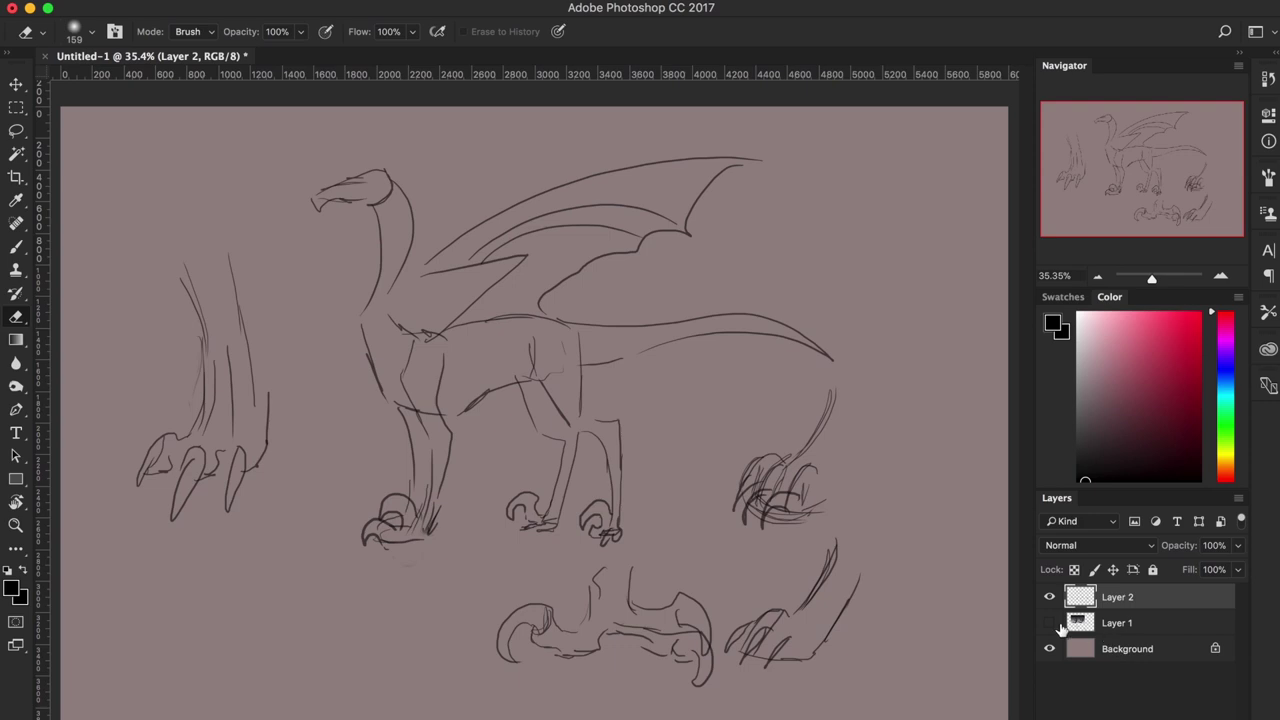
# Show the claw reference layer, hide the dragon sketch, and add an annotation layer with brush size 33
pyautogui.click(1049, 622)
pyautogui.click(1049, 596)
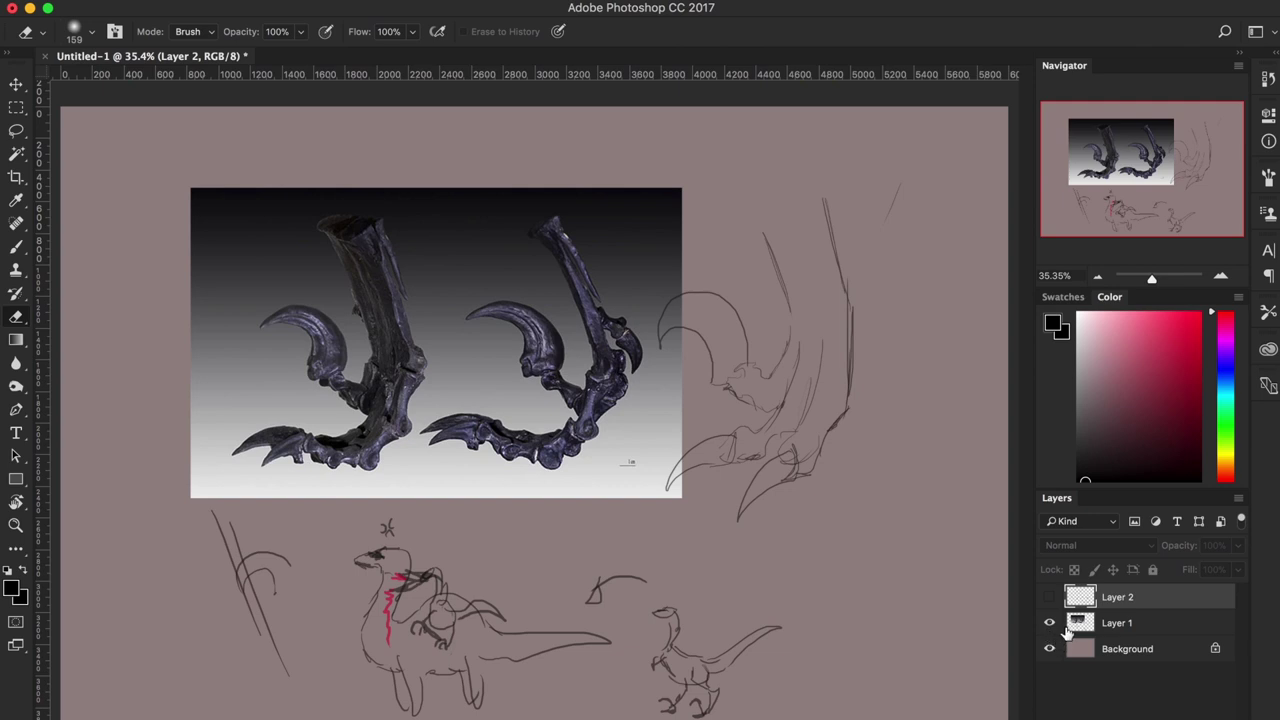
pyautogui.press('b')
pyautogui.click(1188, 700)
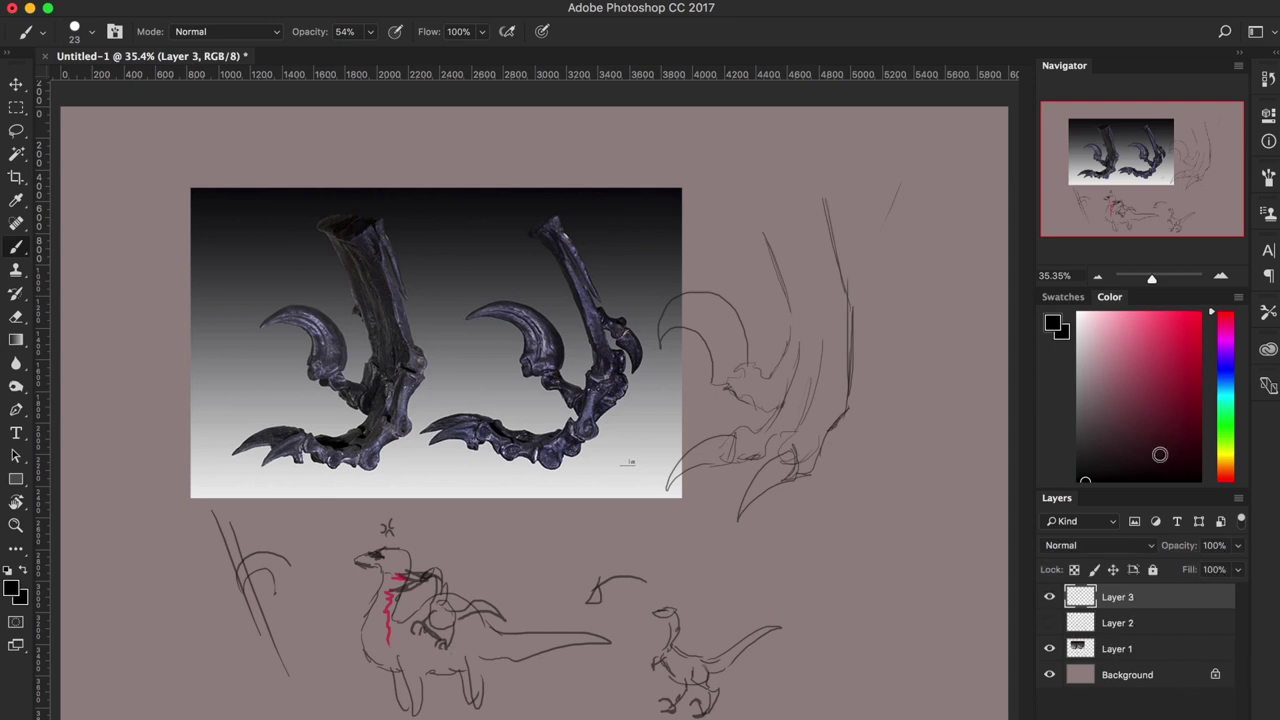
pyautogui.press('x')
pyautogui.rightClick(678, 250)
pyautogui.doubleClick(836, 272)
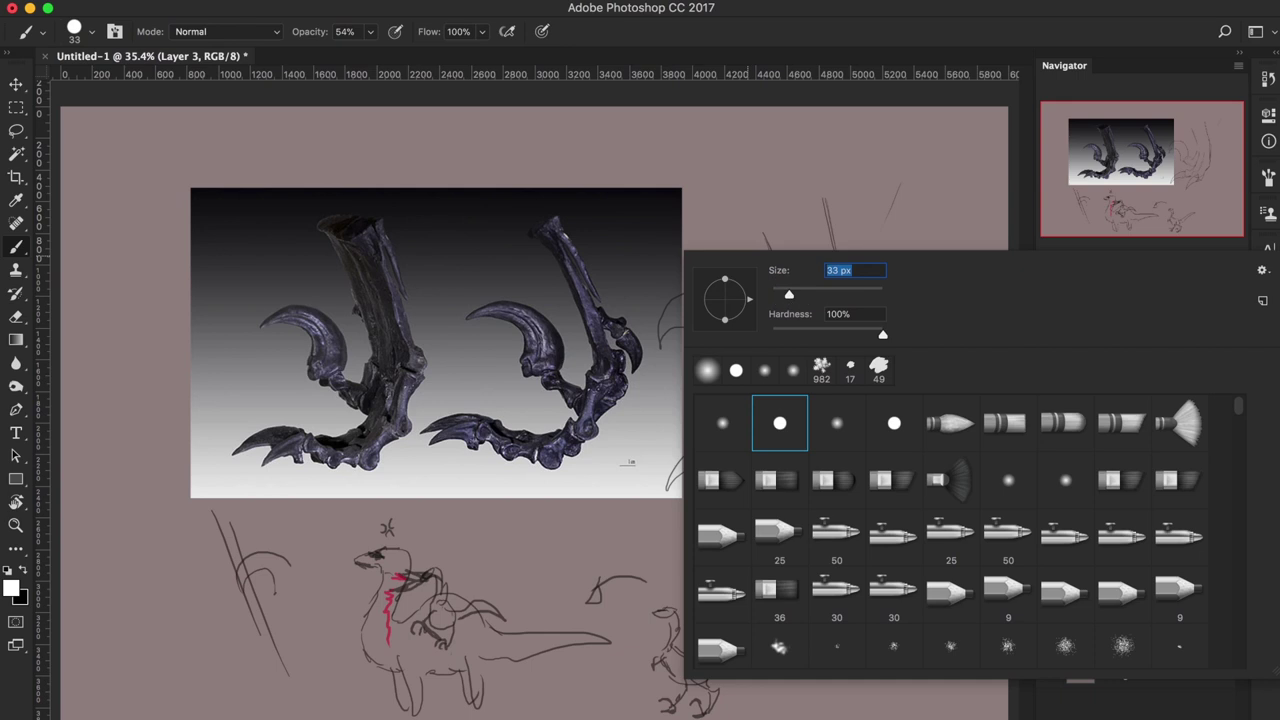
pyautogui.write('33')
pyautogui.press('Return')
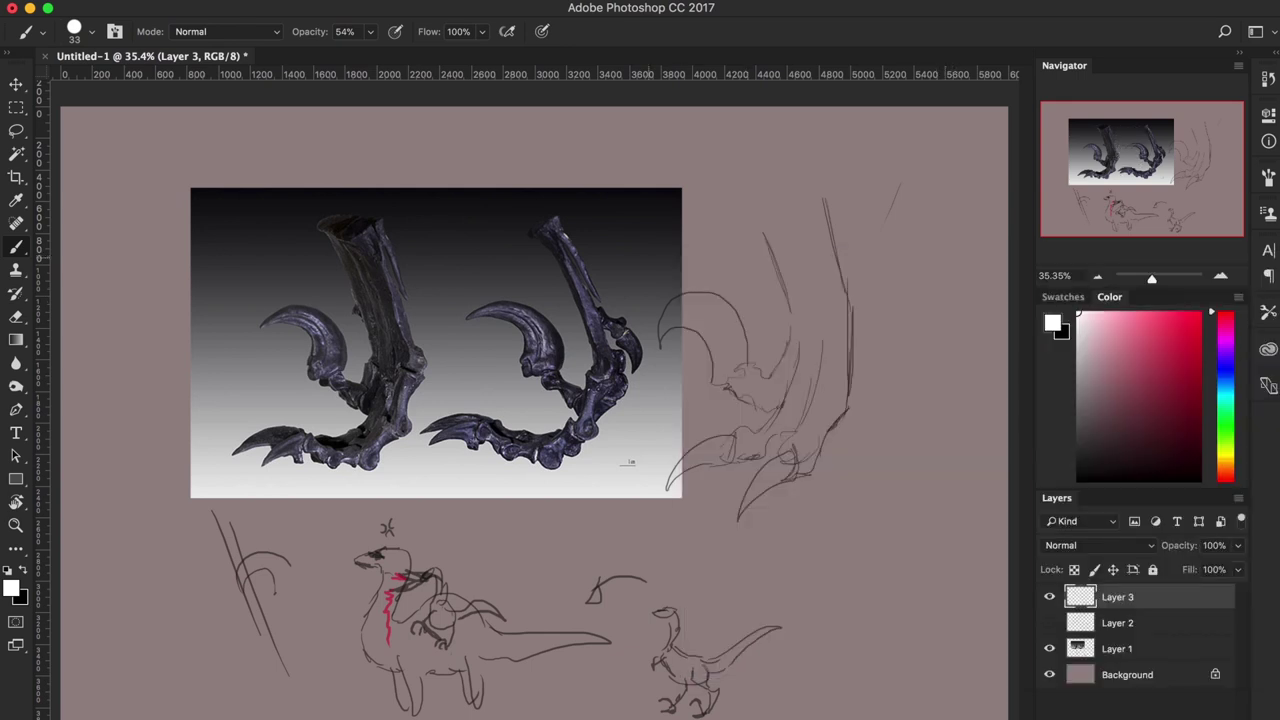
# Loop the reference claws and the lower-left toes in red
pyautogui.click(1197, 336)
pyautogui.moveTo(626, 308)
pyautogui.mouseDown()
pyautogui.moveTo(650, 332)
pyautogui.moveTo(628, 370)
pyautogui.mouseUp()
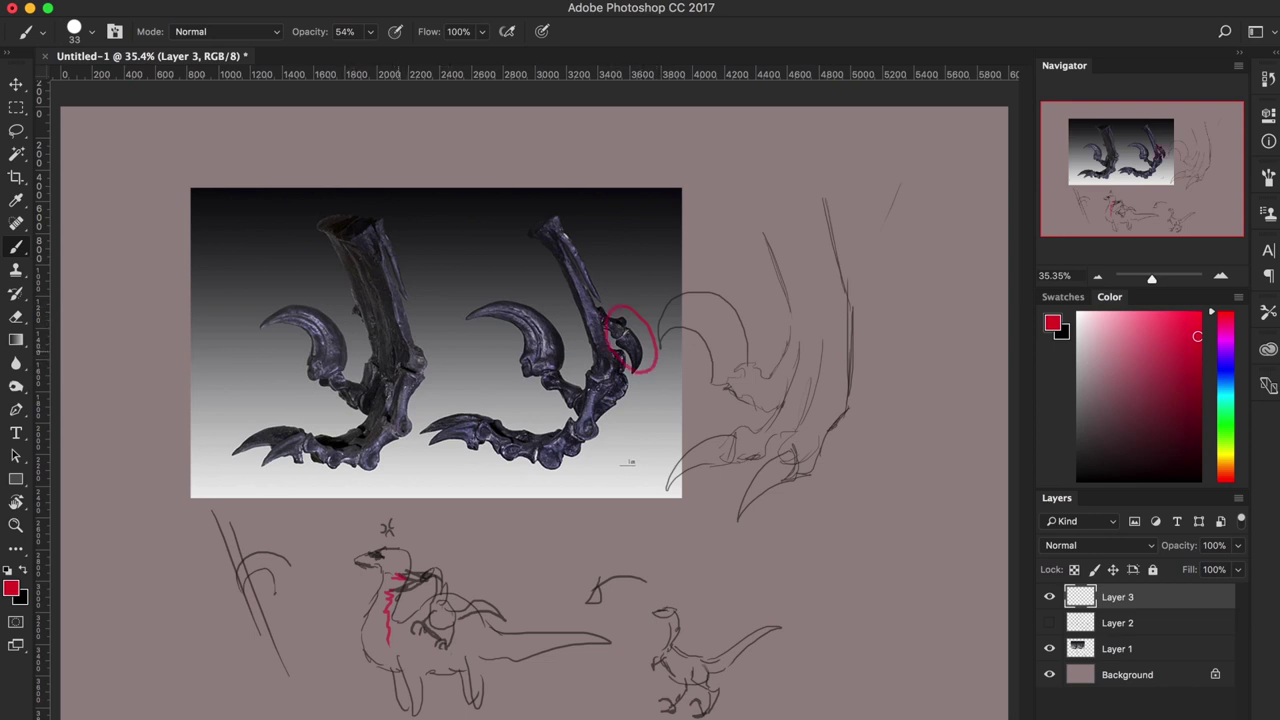
pyautogui.moveTo(353, 368)
pyautogui.mouseDown()
pyautogui.moveTo(310, 282)
pyautogui.moveTo(252, 350)
pyautogui.moveTo(358, 412)
pyautogui.moveTo(354, 318)
pyautogui.mouseUp()
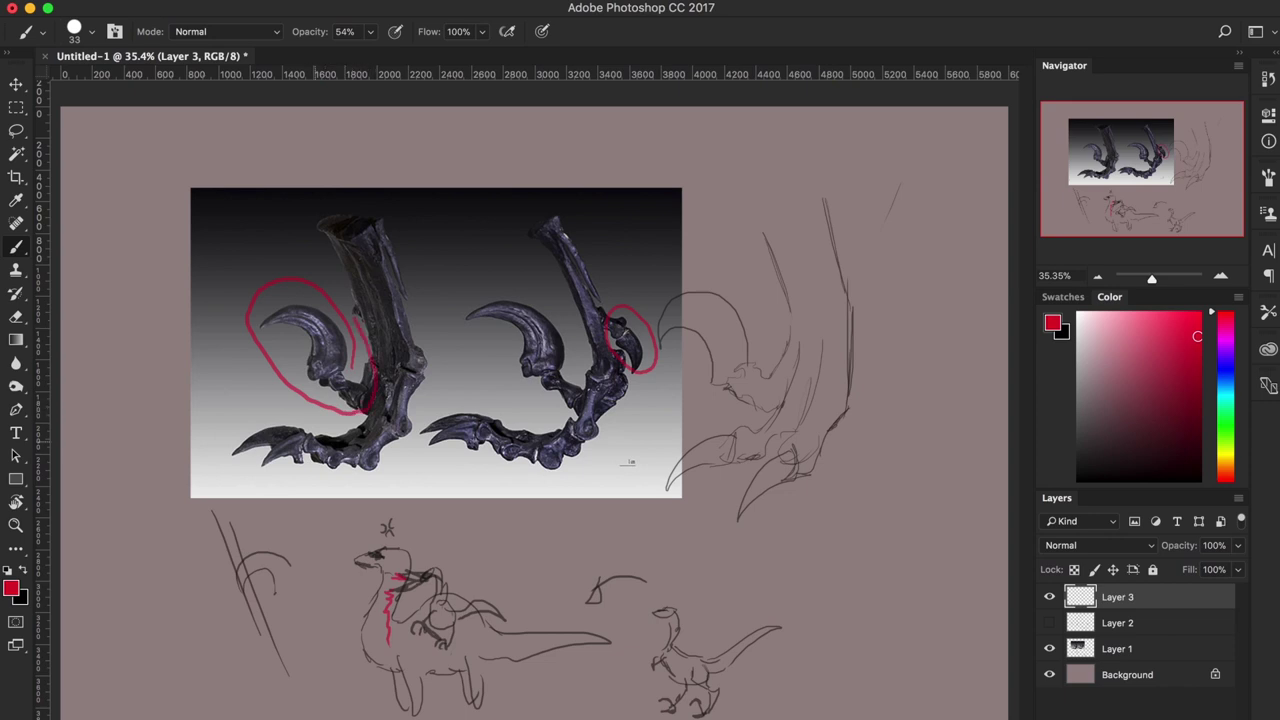
pyautogui.moveTo(326, 410)
pyautogui.mouseDown()
pyautogui.moveTo(280, 414)
pyautogui.moveTo(370, 498)
pyautogui.moveTo(292, 418)
pyautogui.mouseUp()
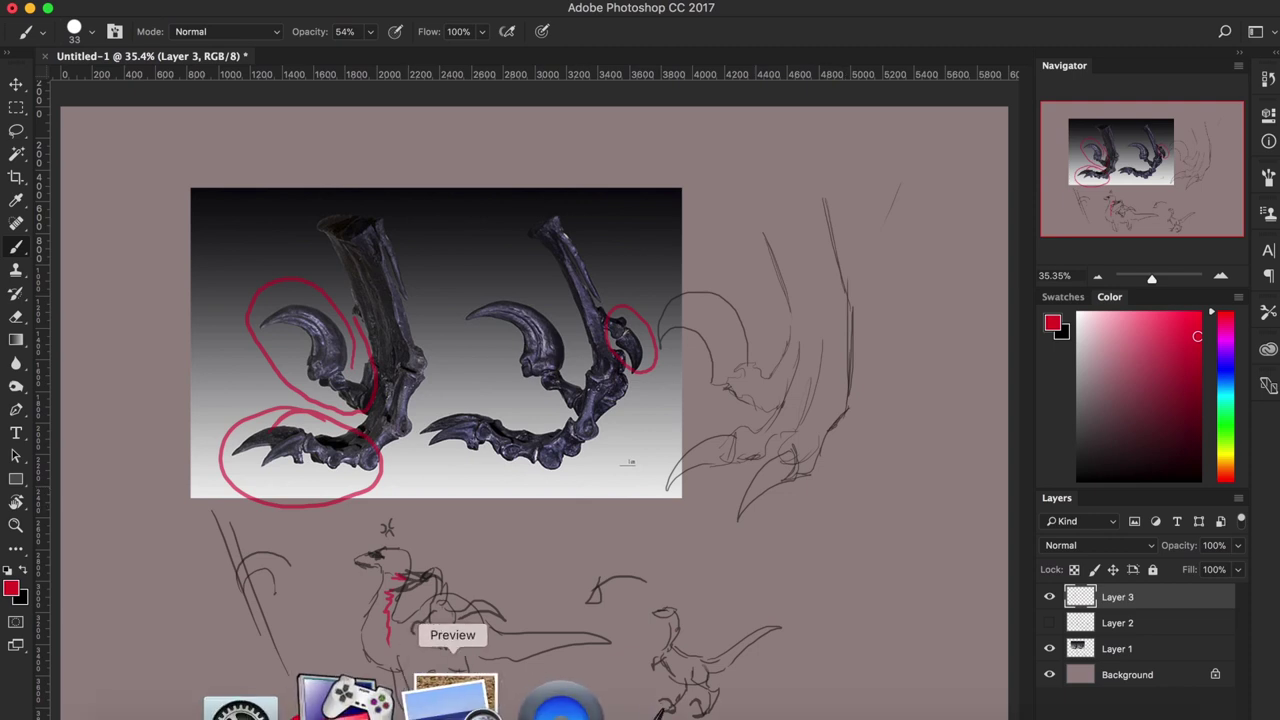
# View the Britannica dromaeosaur illustration from the velociraptor claw results full-size in a new tab
pyautogui.click(292, 695)
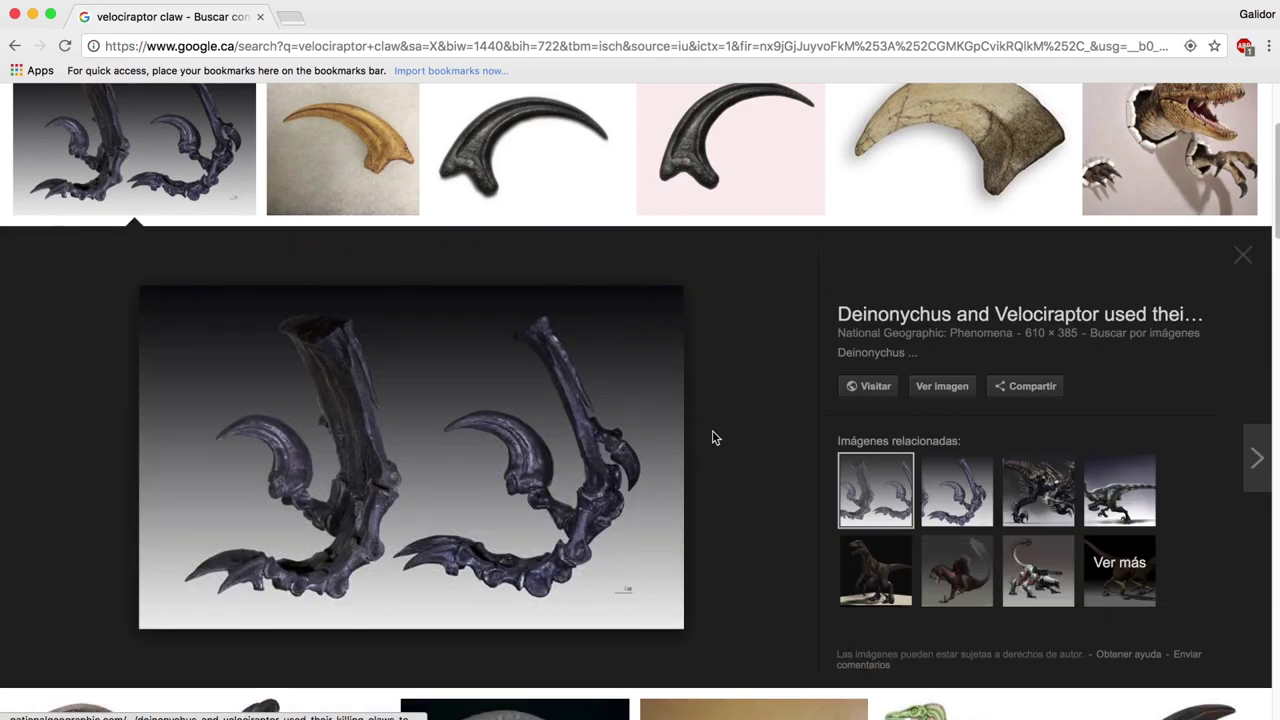
pyautogui.scroll(-5, 712, 437)
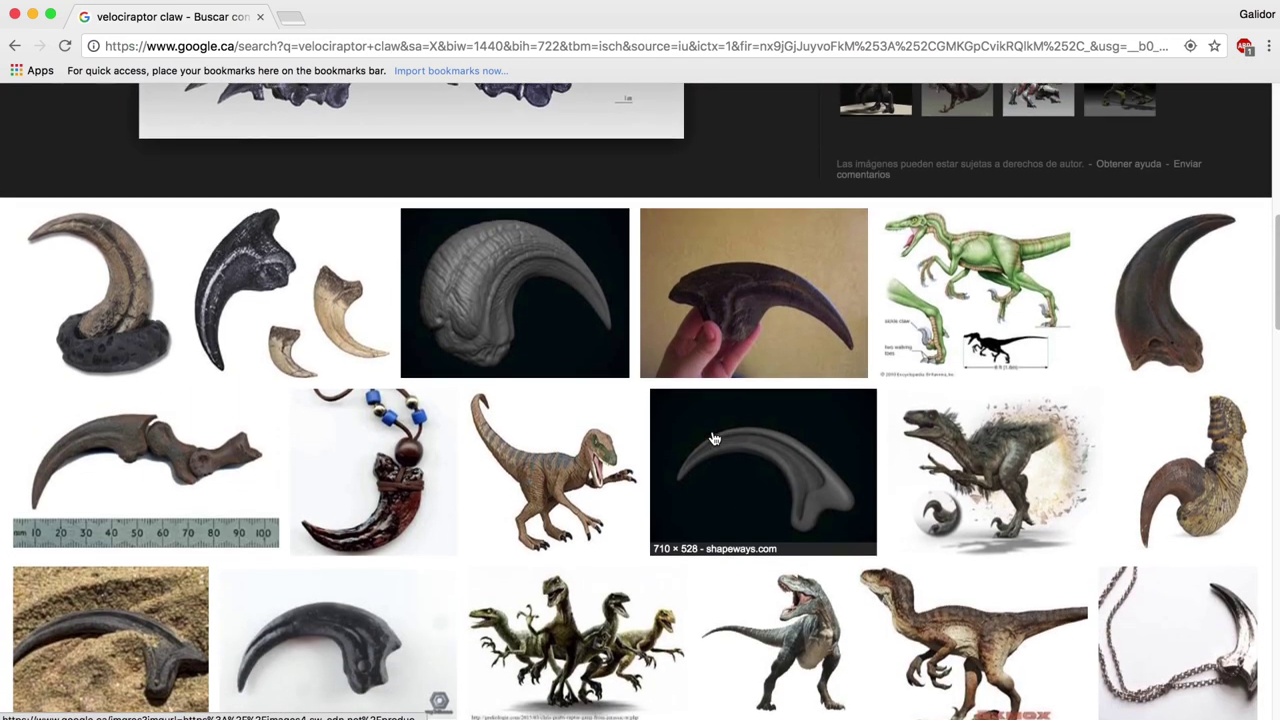
pyautogui.click(984, 289)
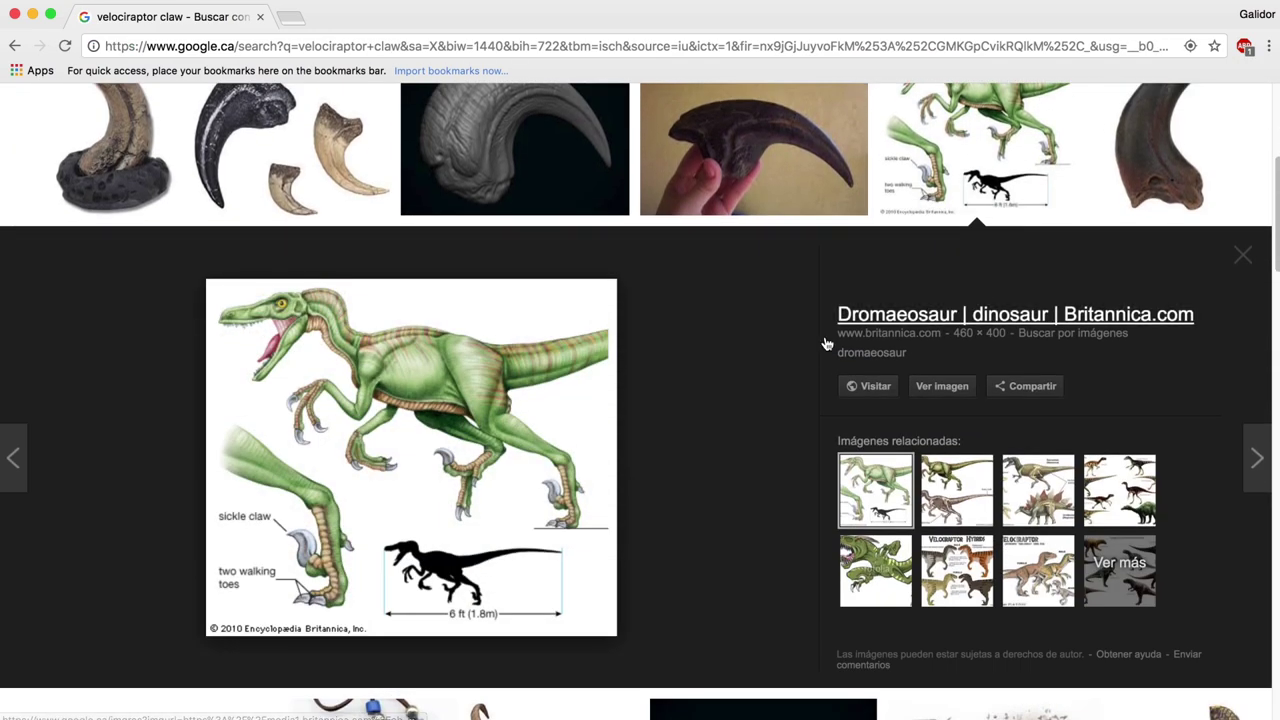
pyautogui.click(955, 380)
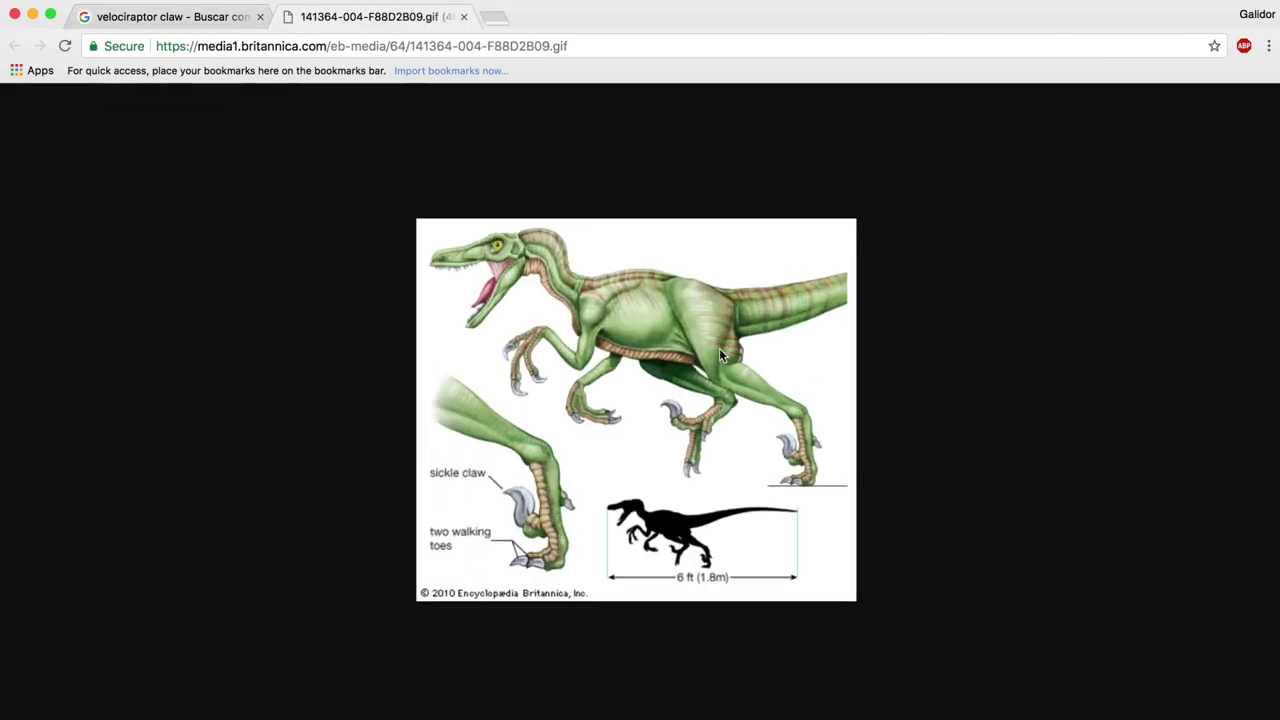
pyautogui.scroll(3, 719, 348)
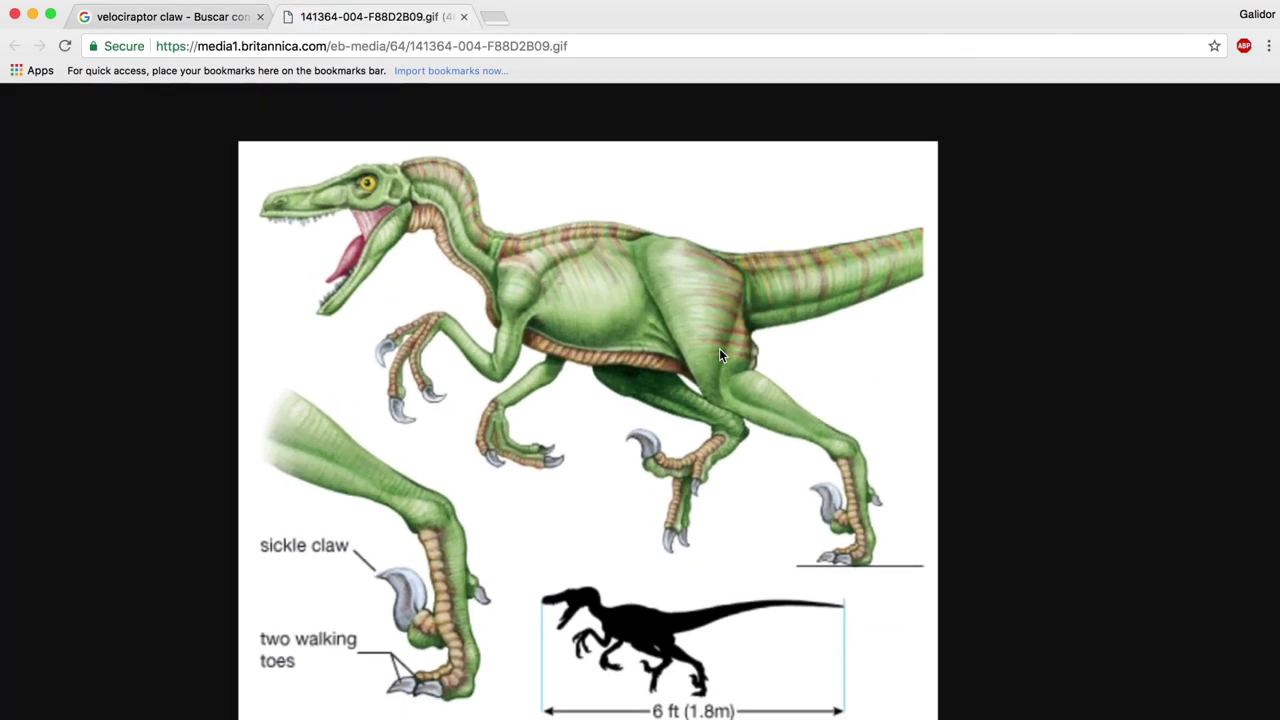
pyautogui.scroll(3, 719, 348)
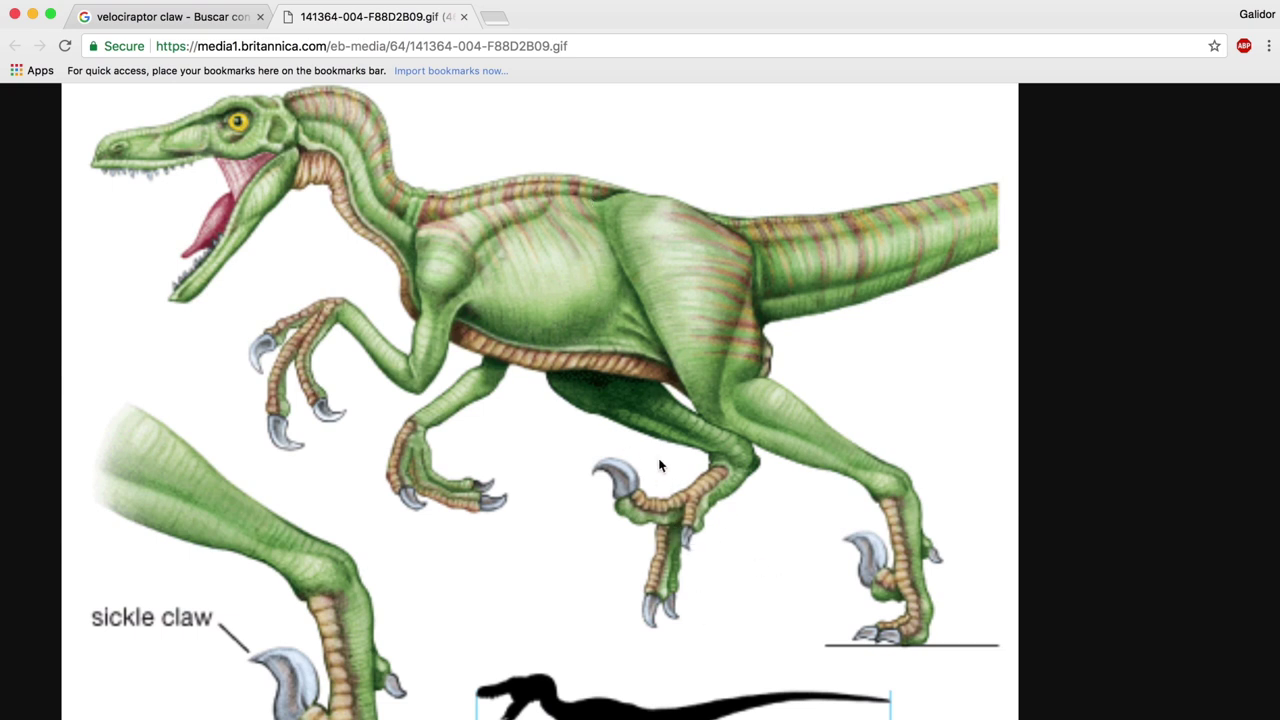
pyautogui.press('super+Tab')
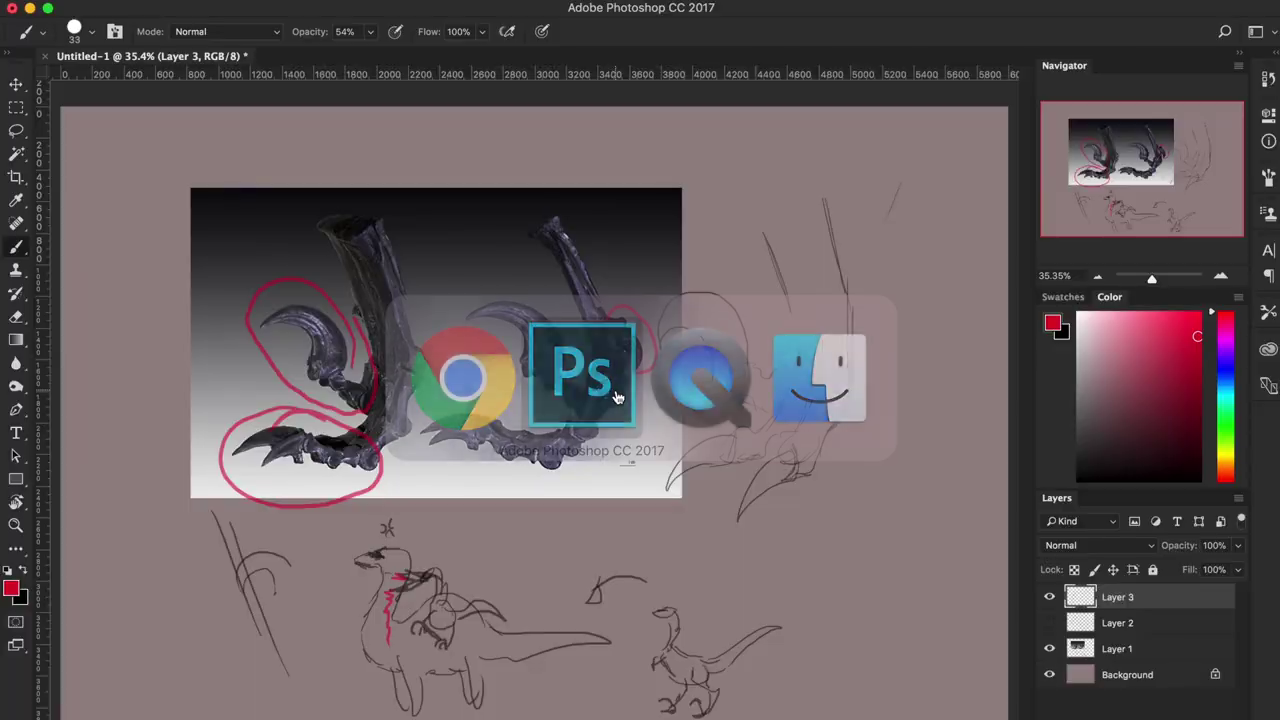
# Hide Layers 1–3, create a new empty Layer 4, and set the paint colour to black
pyautogui.click(1049, 622)
pyautogui.click(1049, 597)
pyautogui.click(1049, 622)
pyautogui.click(1049, 649)
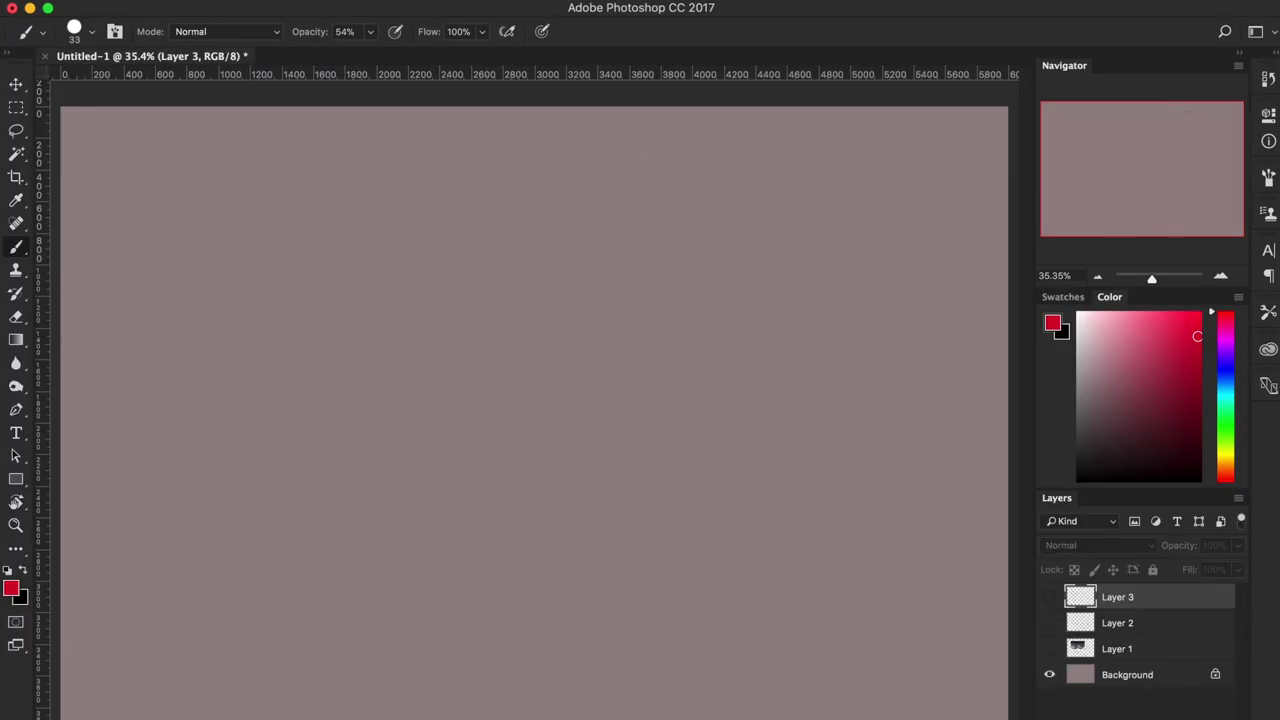
pyautogui.press('super+shift+alt+n')
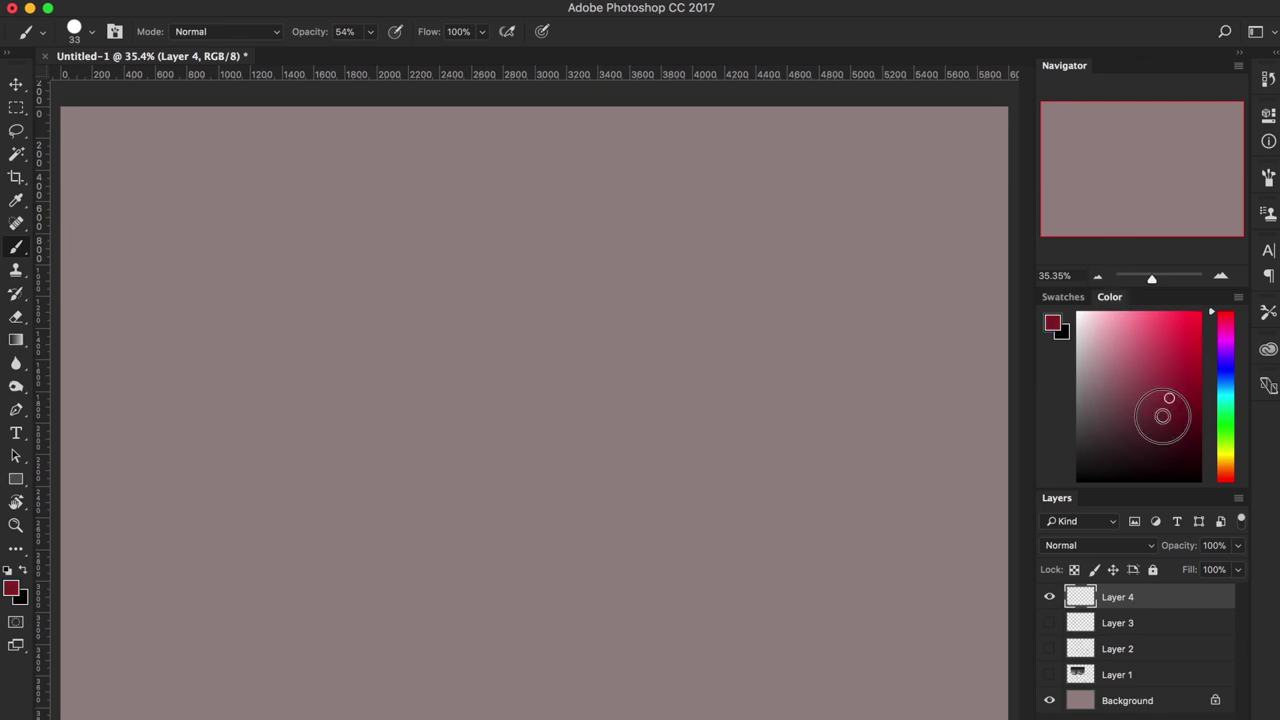
pyautogui.click(1121, 481)
# Sketch the side-view leg, sickle claw curve, foot outline and long lower toe in black
pyautogui.moveTo(503, 221); pyautogui.dragTo(547, 344)
pyautogui.moveTo(520, 258); pyautogui.dragTo(549, 349)
pyautogui.moveTo(560, 213); pyautogui.dragTo(575, 268)
pyautogui.moveTo(556, 189)
pyautogui.mouseDown()
pyautogui.moveTo(595, 328)
pyautogui.moveTo(538, 398)
pyautogui.mouseUp()
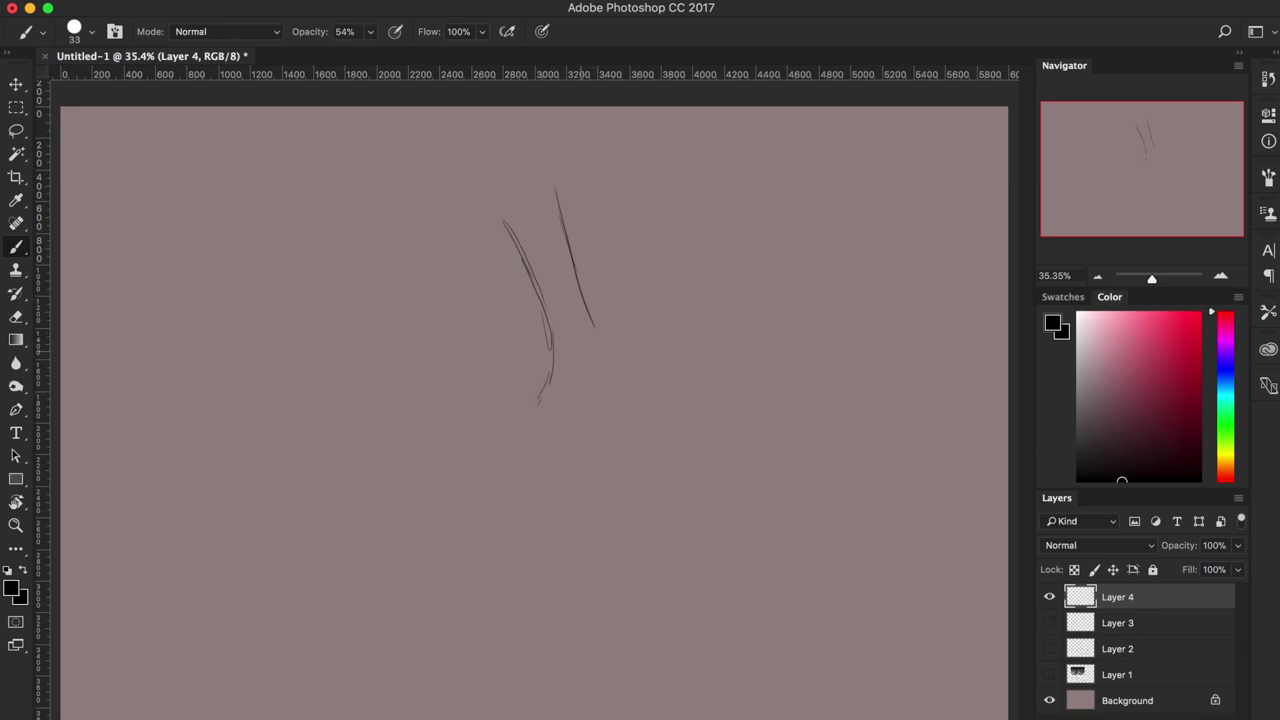
pyautogui.moveTo(580, 363)
pyautogui.mouseDown()
pyautogui.moveTo(587, 392)
pyautogui.moveTo(546, 412)
pyautogui.moveTo(520, 356)
pyautogui.moveTo(456, 372)
pyautogui.moveTo(462, 398)
pyautogui.moveTo(504, 405)
pyautogui.mouseUp()
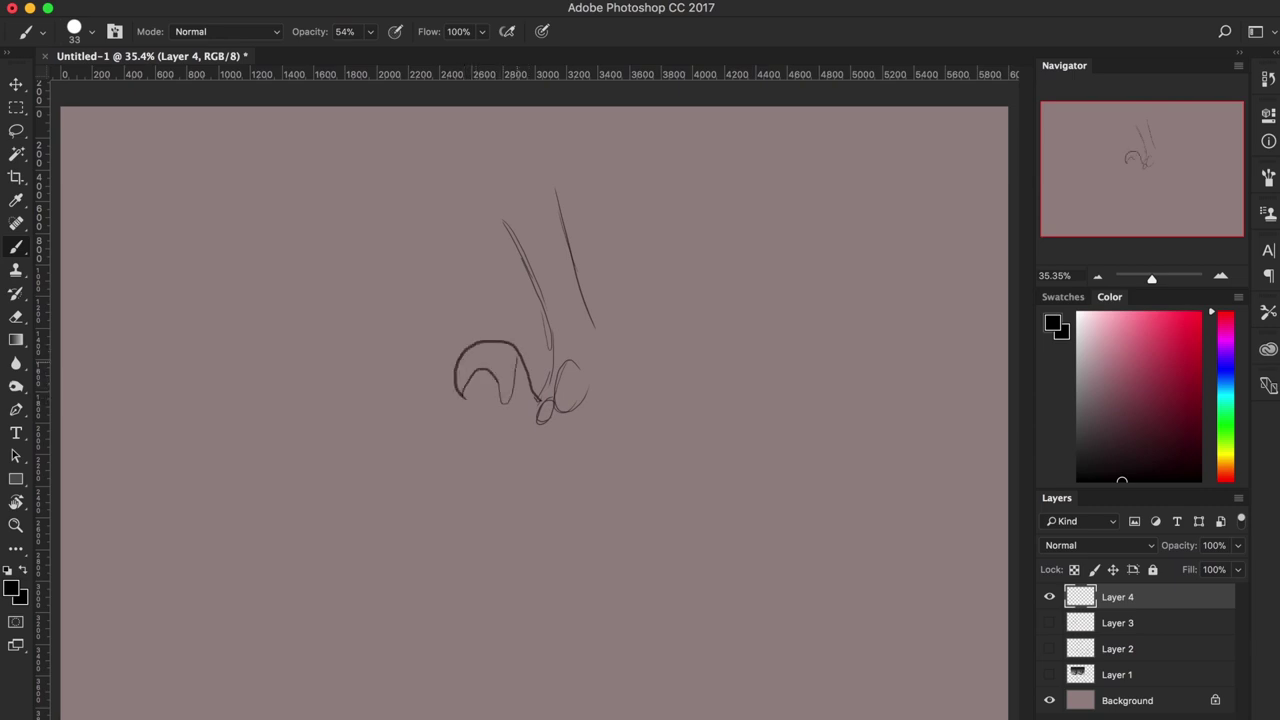
pyautogui.moveTo(516, 356)
pyautogui.mouseDown()
pyautogui.moveTo(508, 402)
pyautogui.moveTo(546, 438)
pyautogui.moveTo(586, 396)
pyautogui.mouseUp()
pyautogui.moveTo(594, 322)
pyautogui.mouseDown()
pyautogui.moveTo(600, 402)
pyautogui.moveTo(546, 434)
pyautogui.moveTo(548, 480)
pyautogui.moveTo(590, 410)
pyautogui.mouseUp()
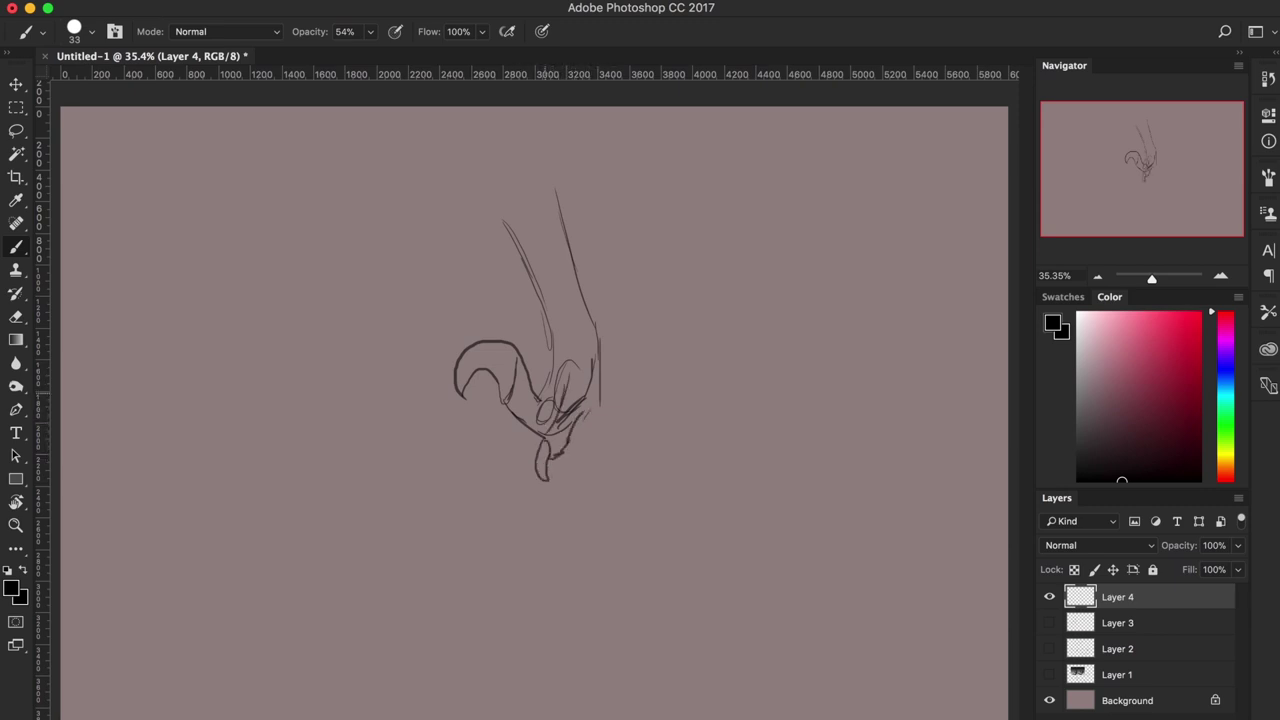
pyautogui.moveTo(545, 394); pyautogui.dragTo(558, 352)
pyautogui.moveTo(524, 426)
pyautogui.mouseDown()
pyautogui.moveTo(410, 495)
pyautogui.moveTo(498, 476)
pyautogui.moveTo(526, 456)
pyautogui.moveTo(530, 412)
pyautogui.moveTo(432, 446)
pyautogui.moveTo(404, 491)
pyautogui.mouseUp()
pyautogui.moveTo(444, 458)
pyautogui.mouseDown()
pyautogui.moveTo(418, 474)
pyautogui.moveTo(438, 470)
pyautogui.mouseUp()
# Draw dark red inside lines along the claw and lower toe, and write the 'inside' label
pyautogui.click(1199, 392)
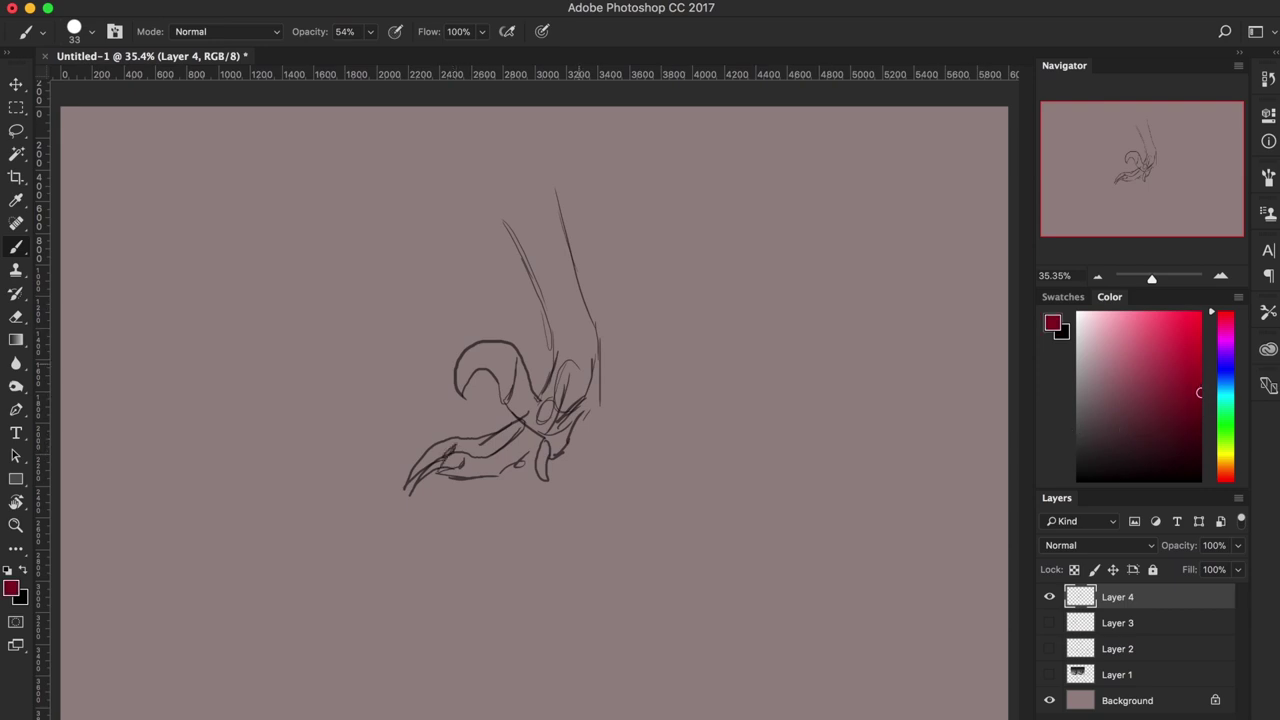
pyautogui.moveTo(568, 372); pyautogui.dragTo(541, 447)
pyautogui.moveTo(534, 378); pyautogui.dragTo(498, 345)
pyautogui.moveTo(472, 447); pyautogui.dragTo(514, 422)
pyautogui.moveTo(497, 453); pyautogui.dragTo(516, 440)
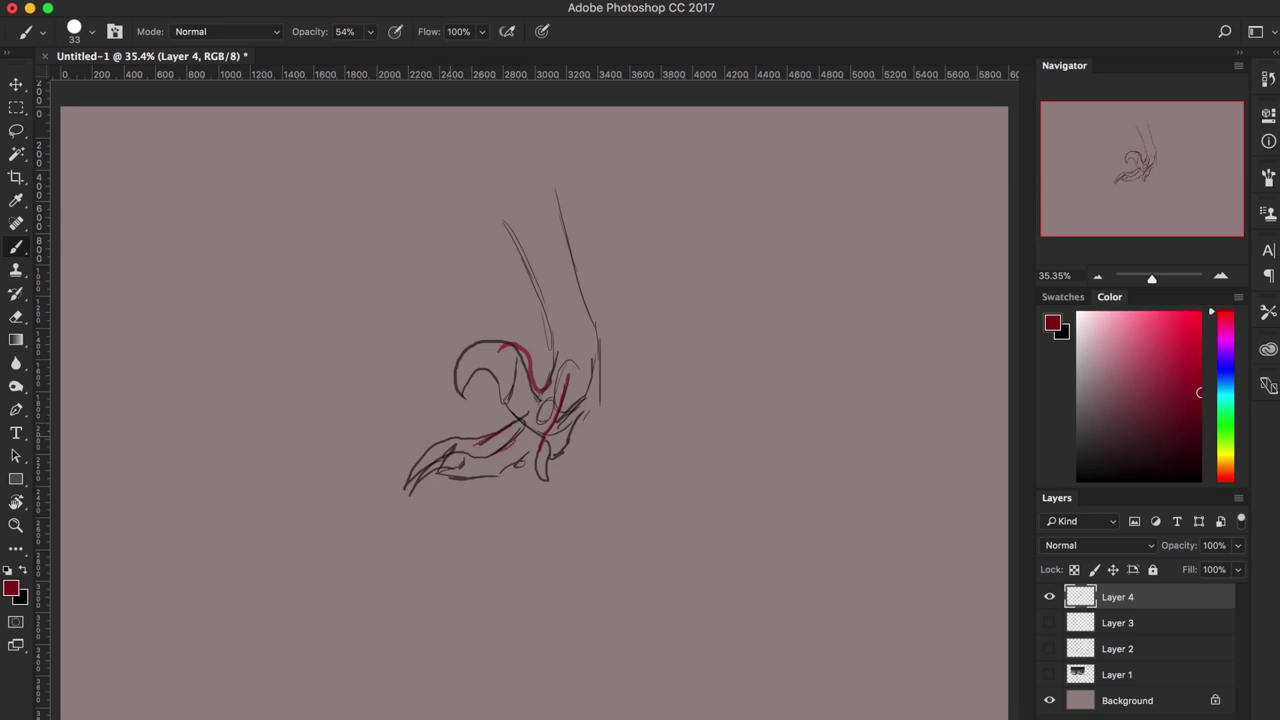
pyautogui.moveTo(638, 297)
pyautogui.mouseDown()
pyautogui.moveTo(638, 317)
pyautogui.moveTo(705, 312)
pyautogui.mouseUp()
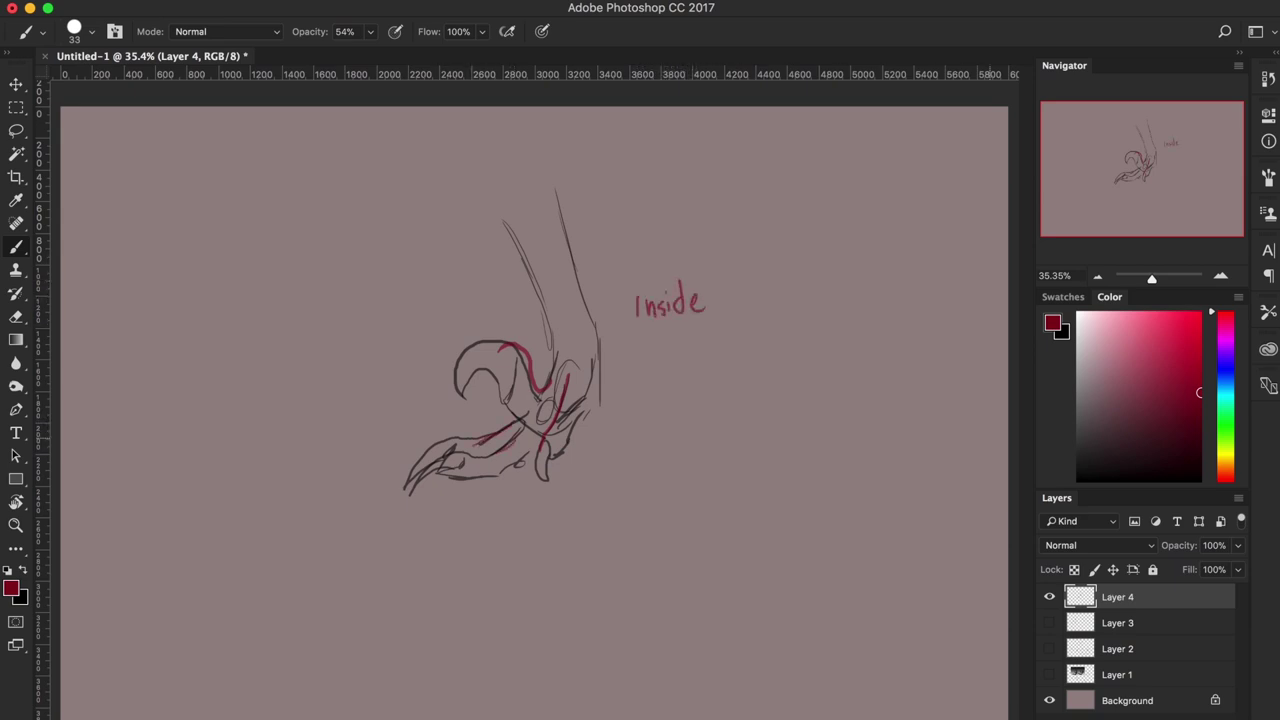
pyautogui.moveTo(1035, 490); pyautogui.dragTo(1023, 490)
# Erase crossing lines in the middle of the foot and redraw its lower and right contours in black
pyautogui.click(1079, 480)
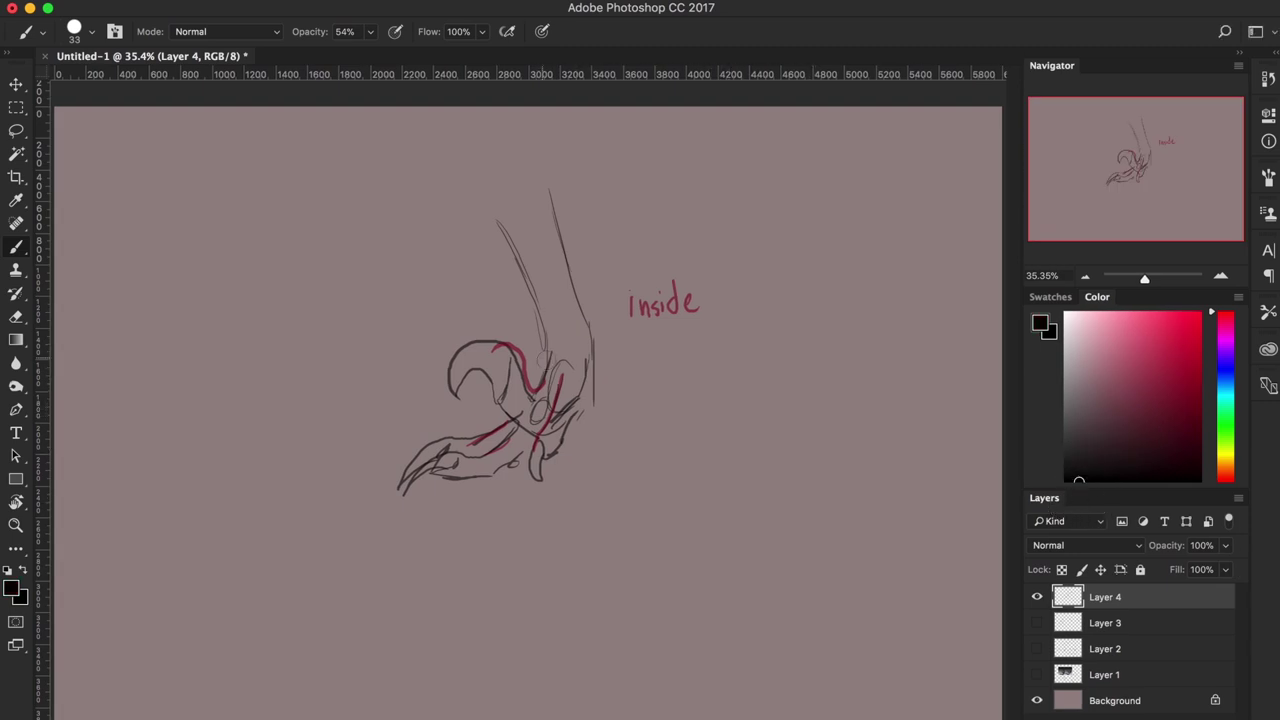
pyautogui.press('e')
pyautogui.moveTo(550, 410)
pyautogui.mouseDown()
pyautogui.moveTo(520, 445)
pyautogui.moveTo(540, 385)
pyautogui.moveTo(533, 486)
pyautogui.moveTo(572, 418)
pyautogui.moveTo(510, 428)
pyautogui.moveTo(548, 372)
pyautogui.mouseUp()
pyautogui.press('b')
pyautogui.moveTo(502, 466)
pyautogui.mouseDown()
pyautogui.moveTo(577, 412)
pyautogui.moveTo(566, 438)
pyautogui.mouseUp()
pyautogui.moveTo(600, 358); pyautogui.dragTo(580, 426)
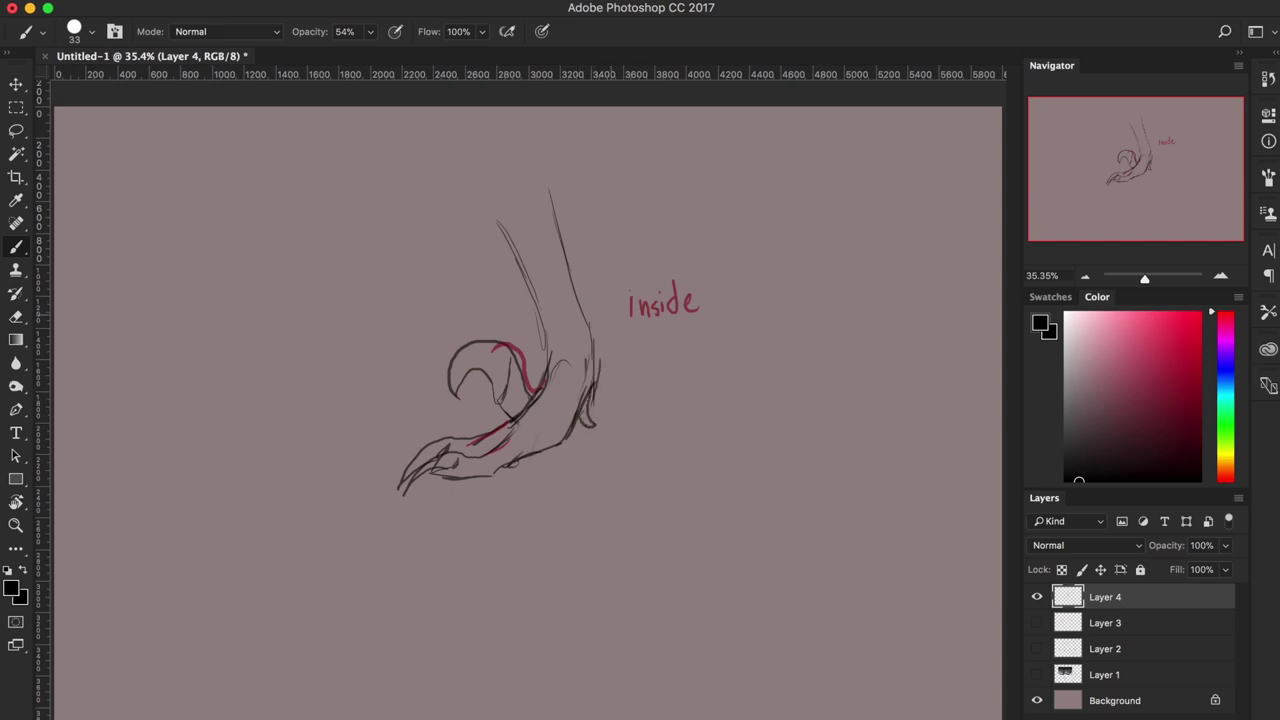
# Write the 'outside' label above 'inside' and start a small front-view toe oval
pyautogui.moveTo(626, 260); pyautogui.dragTo(625, 261)
pyautogui.moveTo(631, 258); pyautogui.dragTo(640, 258)
pyautogui.moveTo(646, 243)
pyautogui.mouseDown()
pyautogui.moveTo(648, 264)
pyautogui.moveTo(652, 251)
pyautogui.mouseUp()
pyautogui.moveTo(660, 250)
pyautogui.mouseDown()
pyautogui.moveTo(653, 262)
pyautogui.moveTo(699, 237)
pyautogui.mouseUp()
pyautogui.moveTo(778, 450)
pyautogui.mouseDown()
pyautogui.moveTo(772, 392)
pyautogui.moveTo(757, 450)
pyautogui.mouseUp()
pyautogui.moveTo(789, 382); pyautogui.dragTo(792, 448)
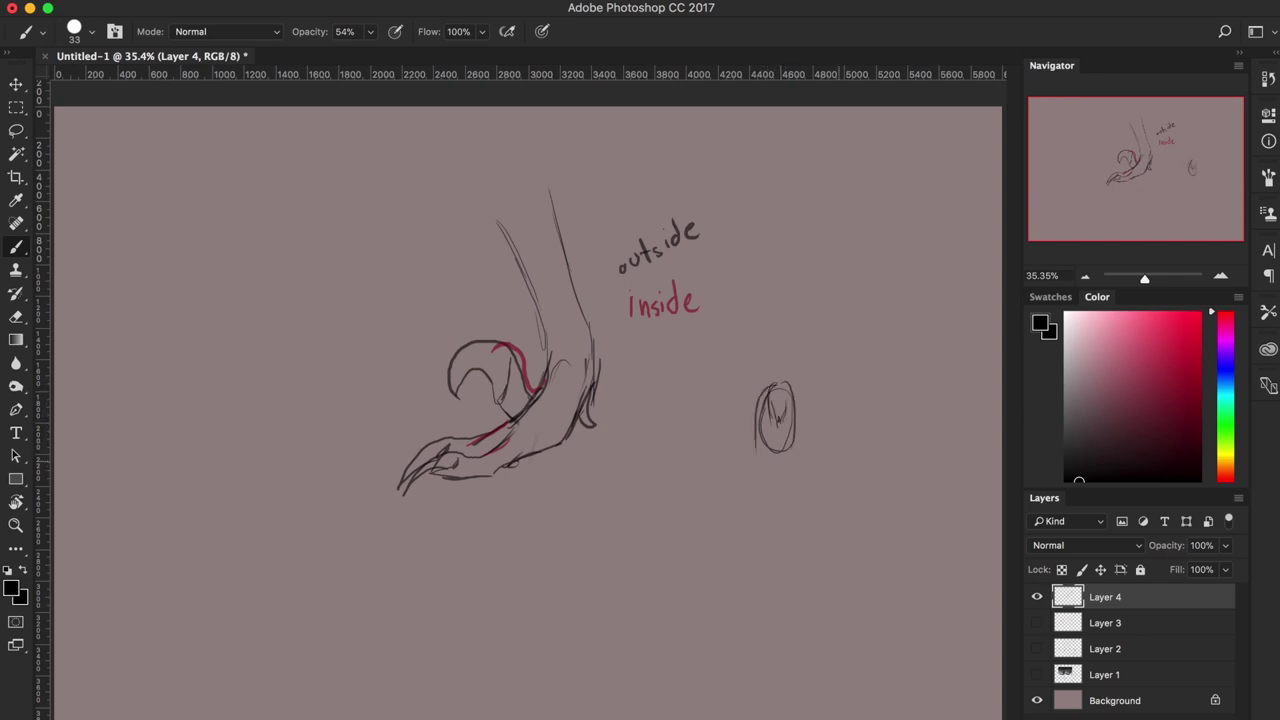
# Add the claw, base and rising leg lines to the first front-view toe
pyautogui.moveTo(772, 400); pyautogui.dragTo(776, 436)
pyautogui.moveTo(785, 412)
pyautogui.mouseDown()
pyautogui.moveTo(789, 444)
pyautogui.moveTo(770, 468)
pyautogui.moveTo(785, 462)
pyautogui.moveTo(788, 478)
pyautogui.moveTo(748, 478)
pyautogui.mouseUp()
pyautogui.moveTo(754, 464); pyautogui.dragTo(800, 484)
pyautogui.moveTo(798, 446)
pyautogui.mouseDown()
pyautogui.moveTo(806, 468)
pyautogui.moveTo(802, 388)
pyautogui.mouseUp()
pyautogui.moveTo(806, 328); pyautogui.dragTo(812, 390)
pyautogui.moveTo(810, 418)
pyautogui.mouseDown()
pyautogui.moveTo(814, 460)
pyautogui.moveTo(844, 480)
pyautogui.moveTo(830, 436)
pyautogui.moveTo(819, 490)
pyautogui.mouseUp()
pyautogui.moveTo(812, 462); pyautogui.dragTo(826, 494)
# Draw a second and third toe oval to the right, each with a claw
pyautogui.moveTo(820, 437)
pyautogui.mouseDown()
pyautogui.moveTo(843, 468)
pyautogui.moveTo(816, 498)
pyautogui.moveTo(842, 462)
pyautogui.moveTo(836, 422)
pyautogui.moveTo(810, 458)
pyautogui.moveTo(840, 377)
pyautogui.mouseUp()
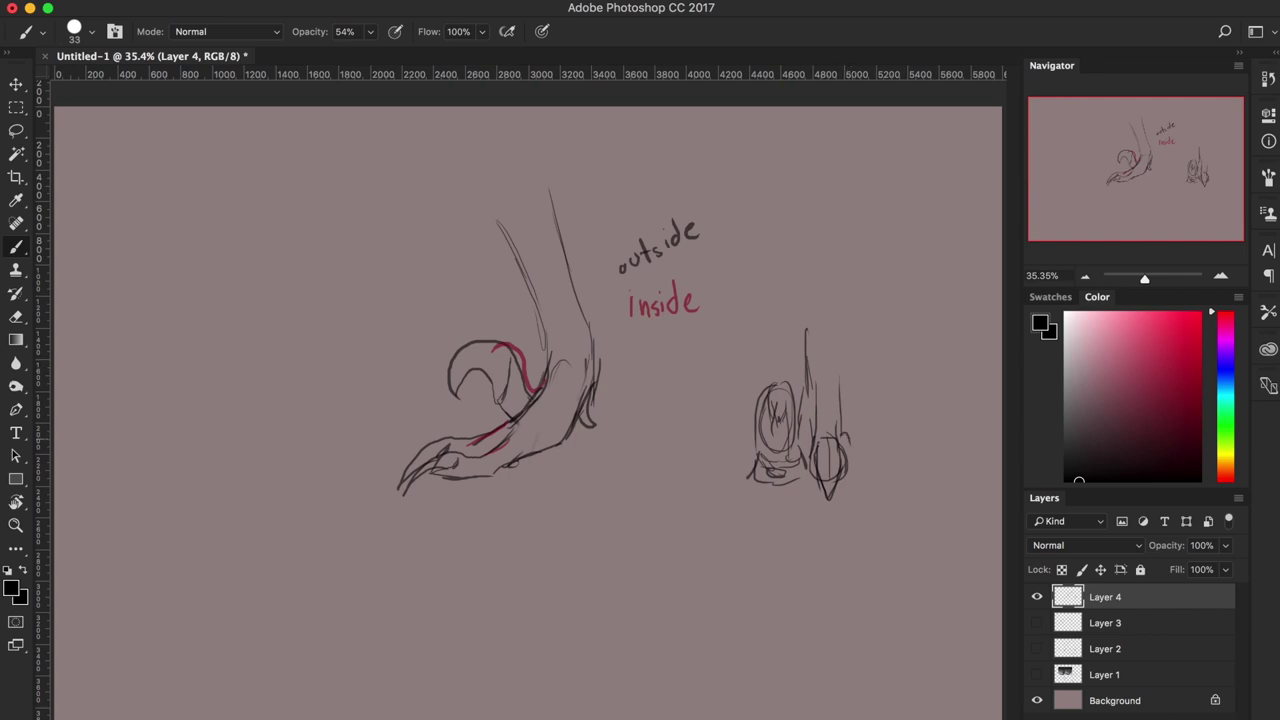
pyautogui.moveTo(847, 438); pyautogui.dragTo(868, 500)
pyautogui.moveTo(882, 450); pyautogui.dragTo(876, 442)
pyautogui.moveTo(878, 498); pyautogui.dragTo(868, 436)
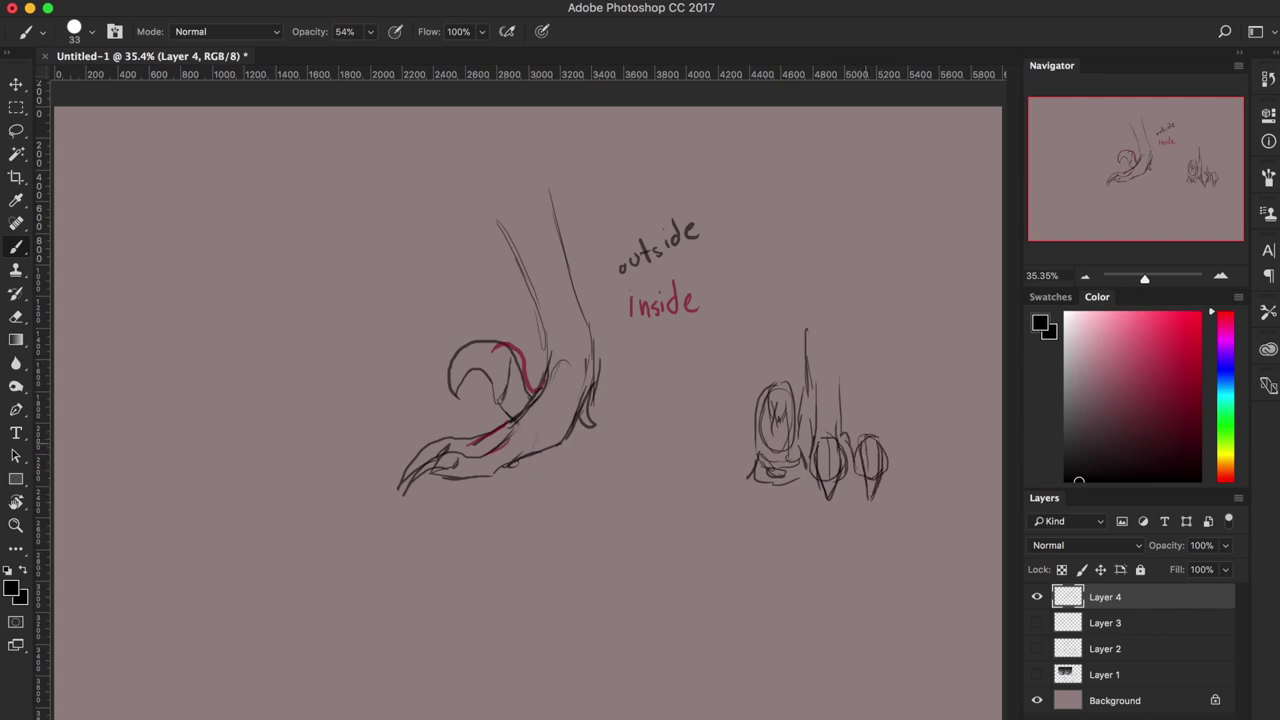
# Erase stray toe lines, then redraw the left claw, toe edges and a vertical line on the right toe
pyautogui.press('e')
pyautogui.moveTo(818, 480)
pyautogui.mouseDown()
pyautogui.moveTo(840, 470)
pyautogui.moveTo(840, 490)
pyautogui.moveTo(840, 440)
pyautogui.moveTo(872, 484)
pyautogui.mouseUp()
pyautogui.moveTo(765, 466)
pyautogui.mouseDown()
pyautogui.moveTo(790, 476)
pyautogui.moveTo(795, 445)
pyautogui.moveTo(803, 462)
pyautogui.moveTo(798, 434)
pyautogui.moveTo(778, 424)
pyautogui.mouseUp()
pyautogui.press('b')
pyautogui.moveTo(786, 395)
pyautogui.mouseDown()
pyautogui.moveTo(756, 452)
pyautogui.moveTo(800, 452)
pyautogui.mouseUp()
pyautogui.moveTo(766, 462); pyautogui.dragTo(838, 433)
pyautogui.moveTo(866, 362); pyautogui.dragTo(868, 434)
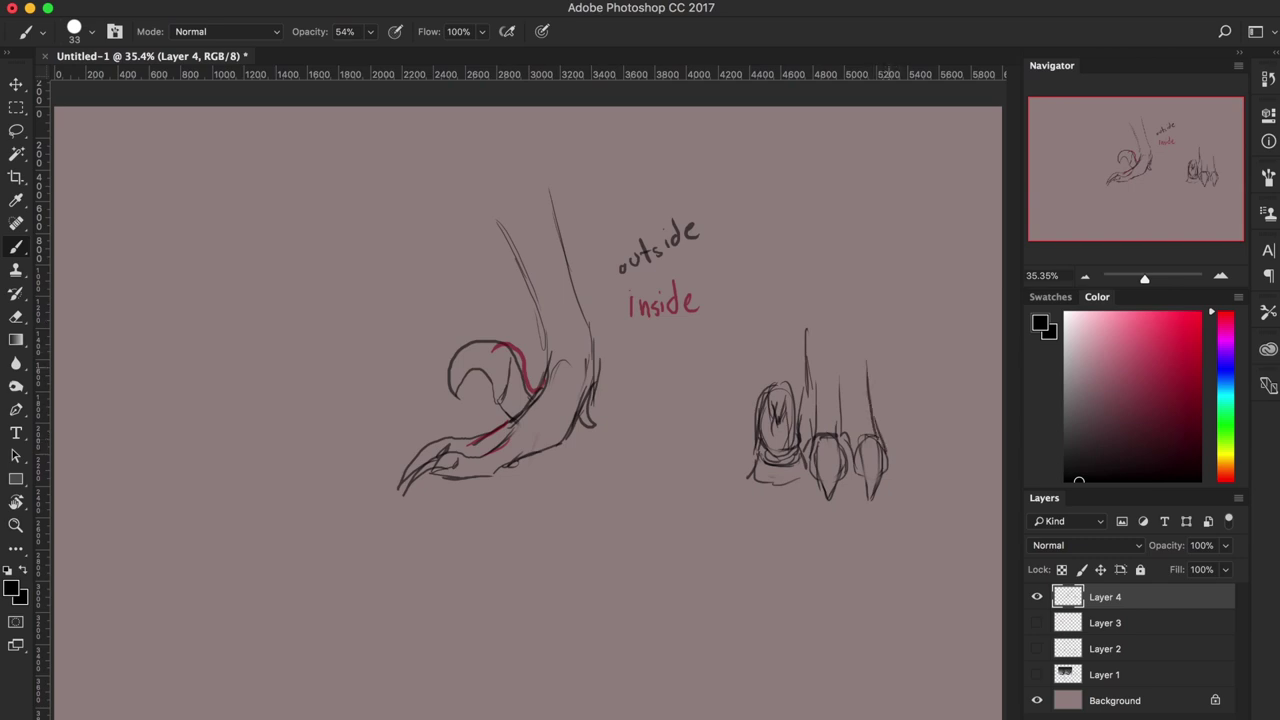
pyautogui.press('e')
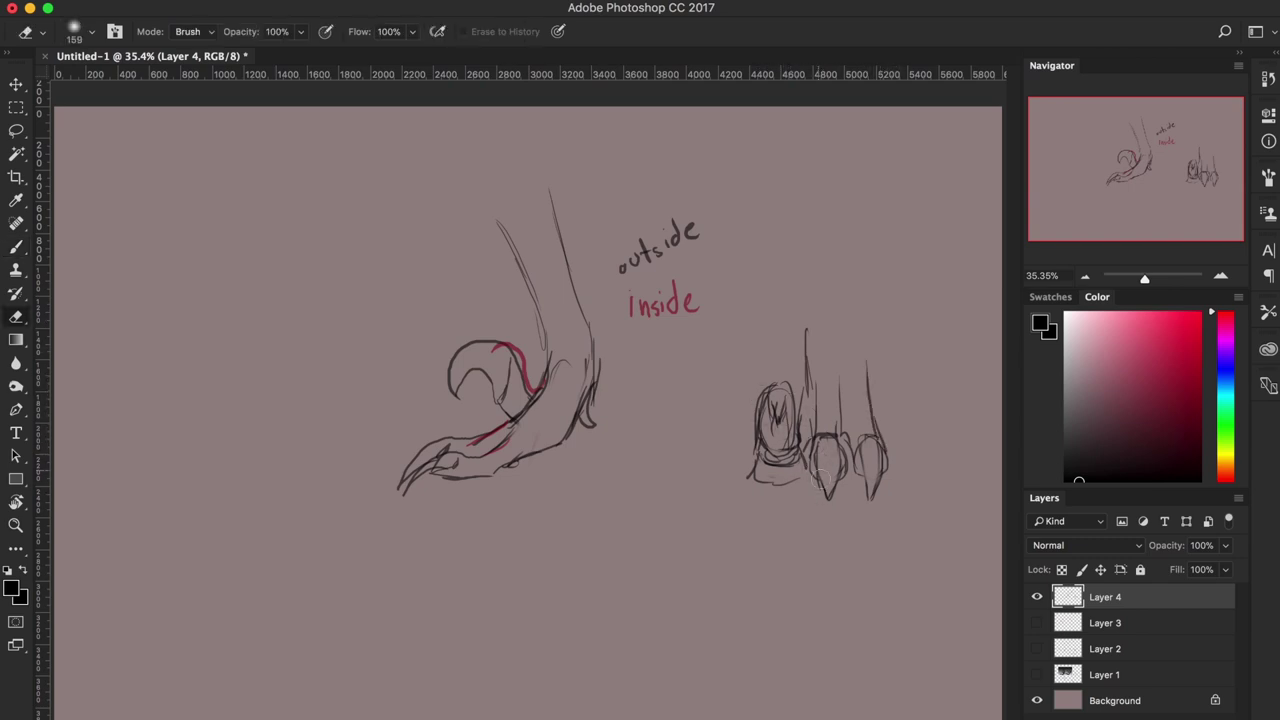
# Lasso the two right-hand toes and move them lower under the leg
pyautogui.press('l')
pyautogui.moveTo(830, 352); pyautogui.dragTo(822, 358)
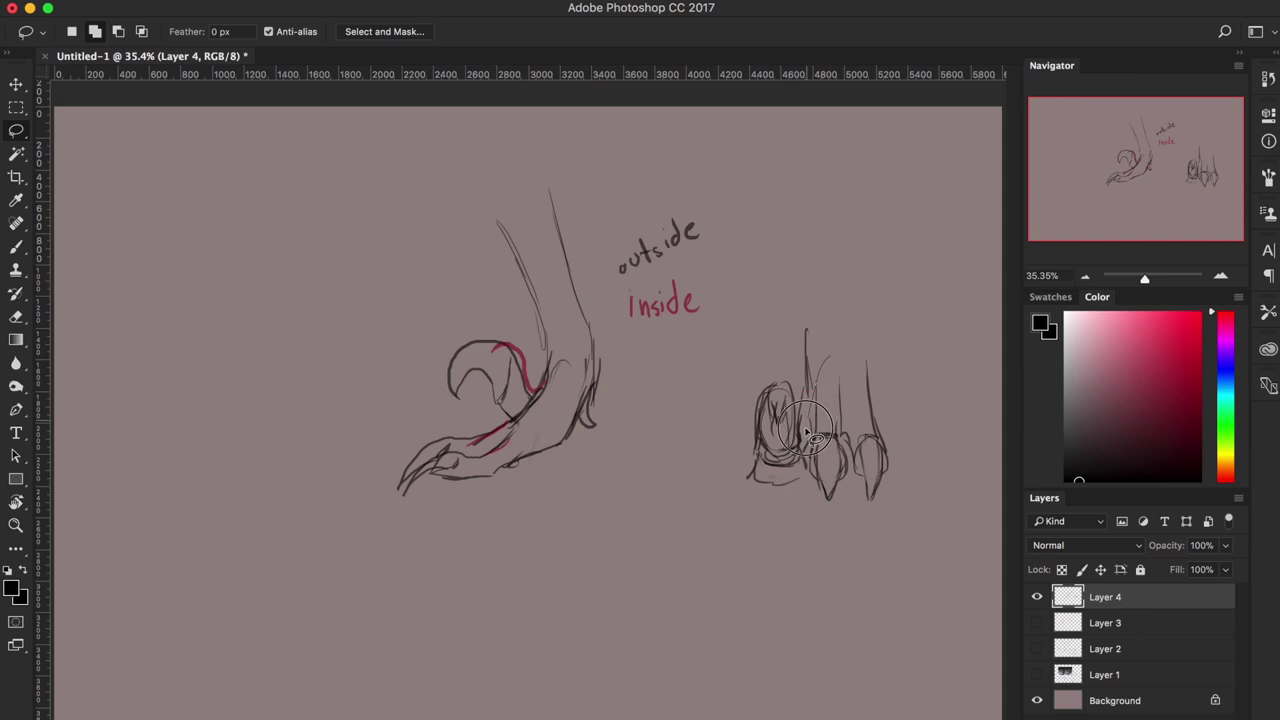
pyautogui.press('v')
pyautogui.moveTo(837, 418); pyautogui.dragTo(846, 498)
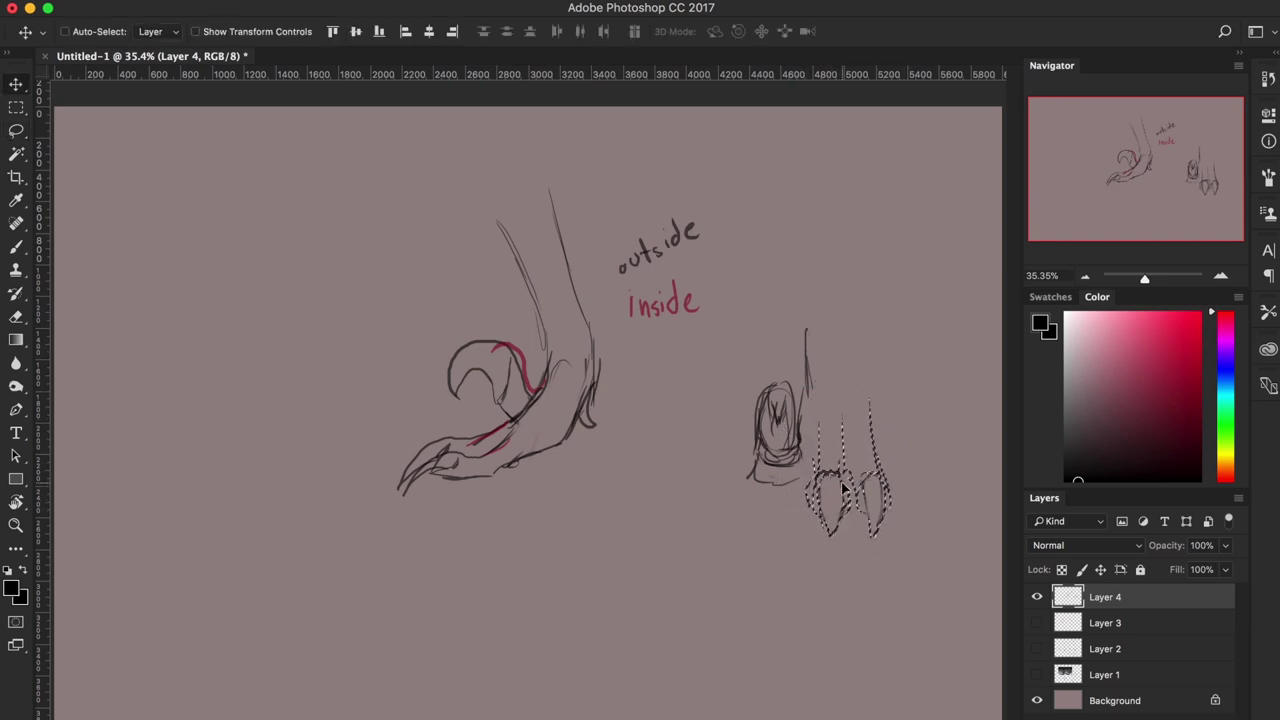
pyautogui.hotkey('ctrl', 'd')
# Draw tall vertical leg lines above the left and right front-view toes
pyautogui.press('b')
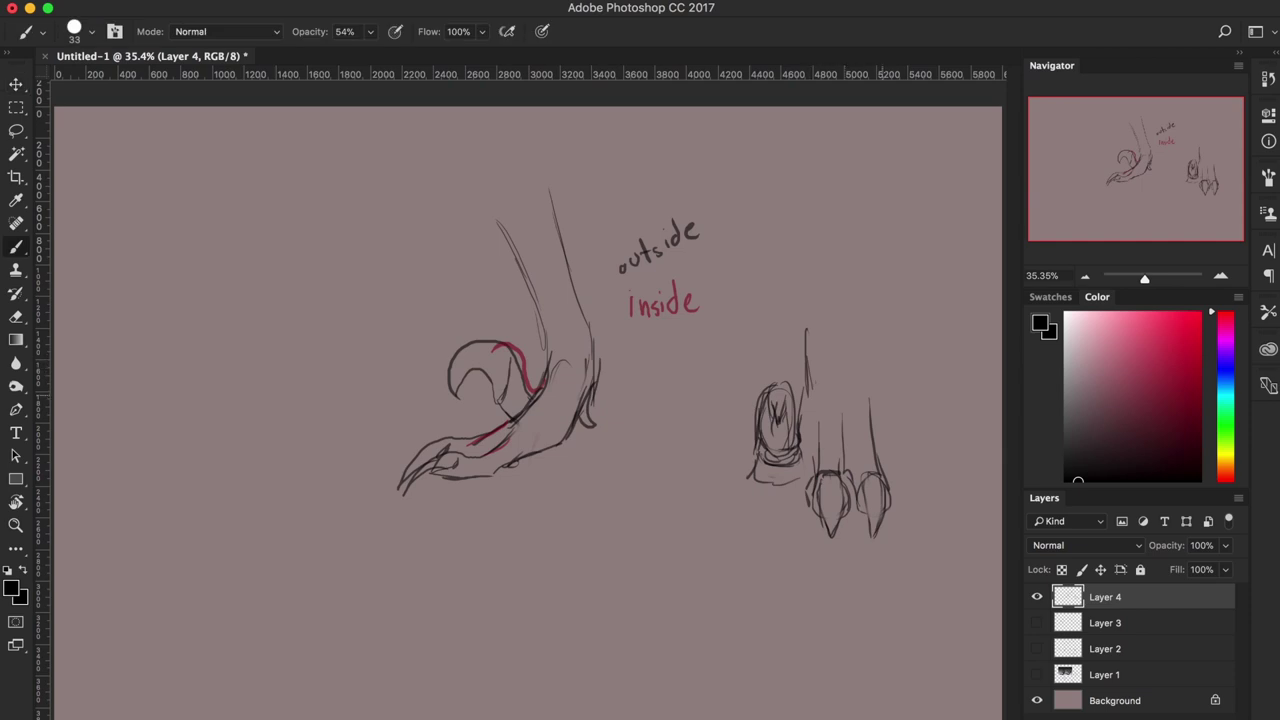
pyautogui.moveTo(800, 400); pyautogui.dragTo(805, 314)
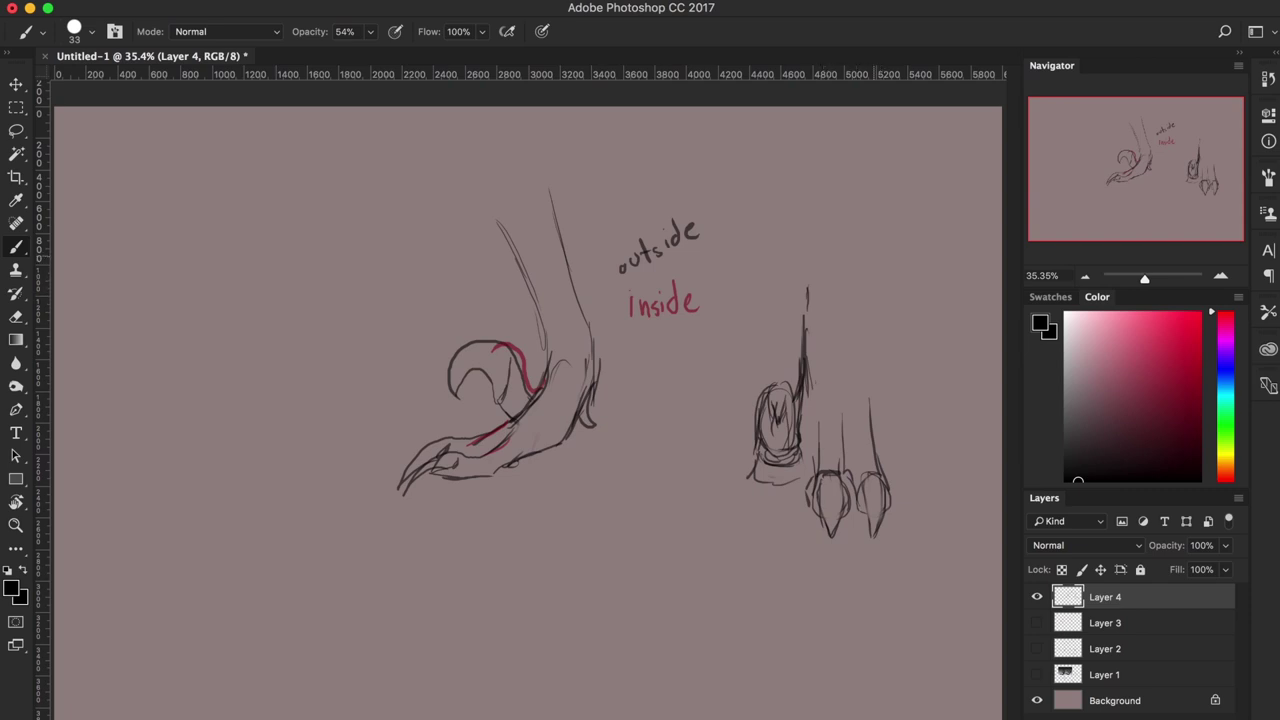
pyautogui.moveTo(872, 258); pyautogui.dragTo(862, 346)
pyautogui.moveTo(868, 300); pyautogui.dragTo(858, 420)
pyautogui.moveTo(872, 336); pyautogui.dragTo(868, 450)
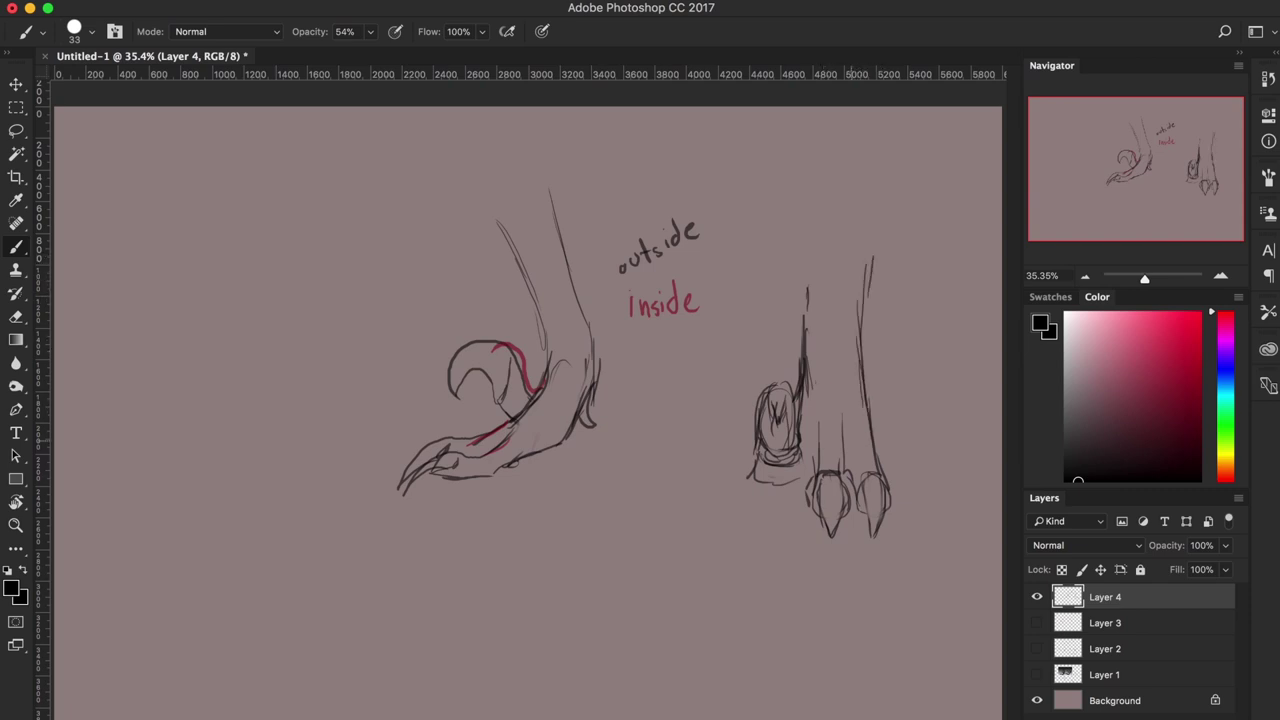
pyautogui.moveTo(848, 342); pyautogui.dragTo(844, 428)
pyautogui.press('super+Tab')
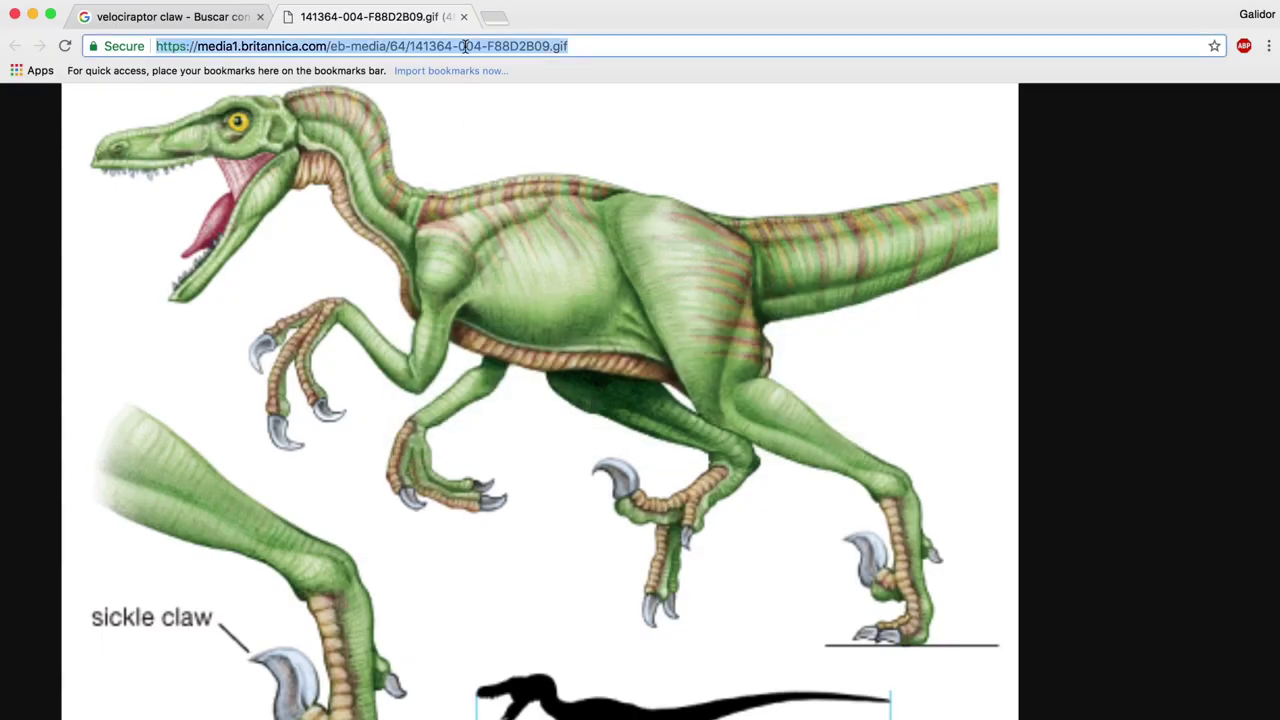
# Search 'monster hunter world' and switch to image results
pyautogui.write('monster')
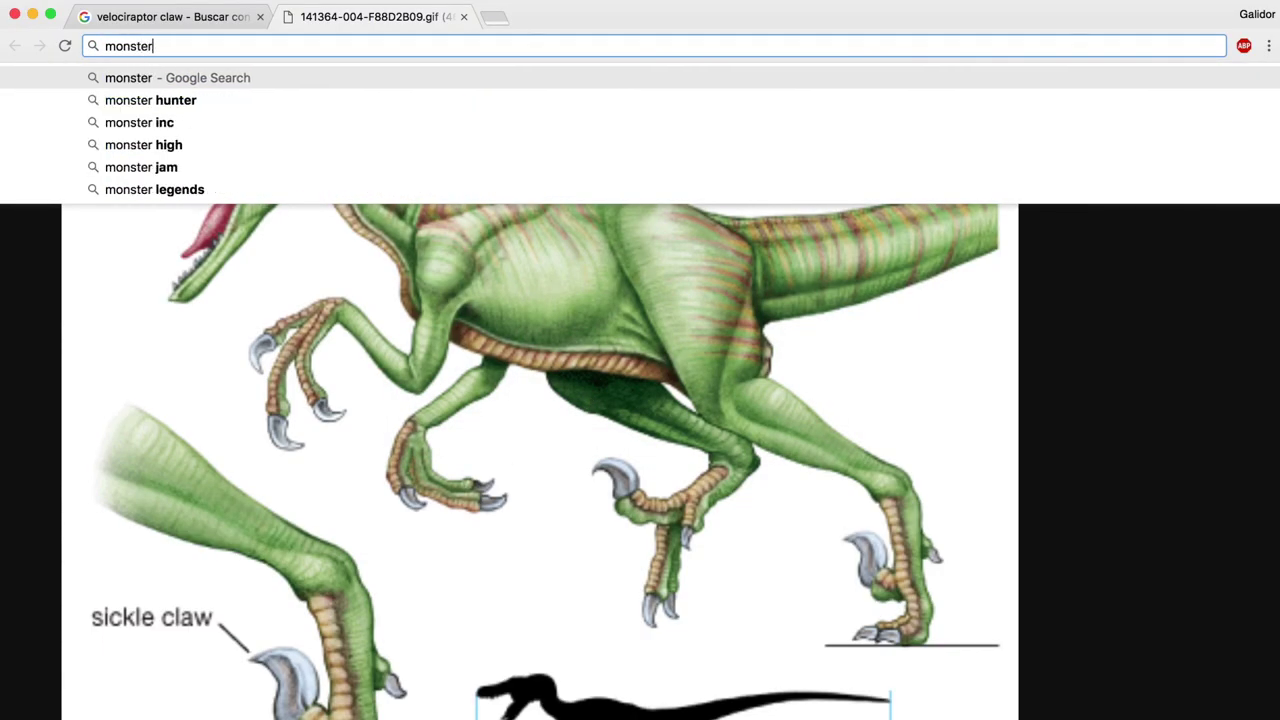
pyautogui.write(' hunter ')
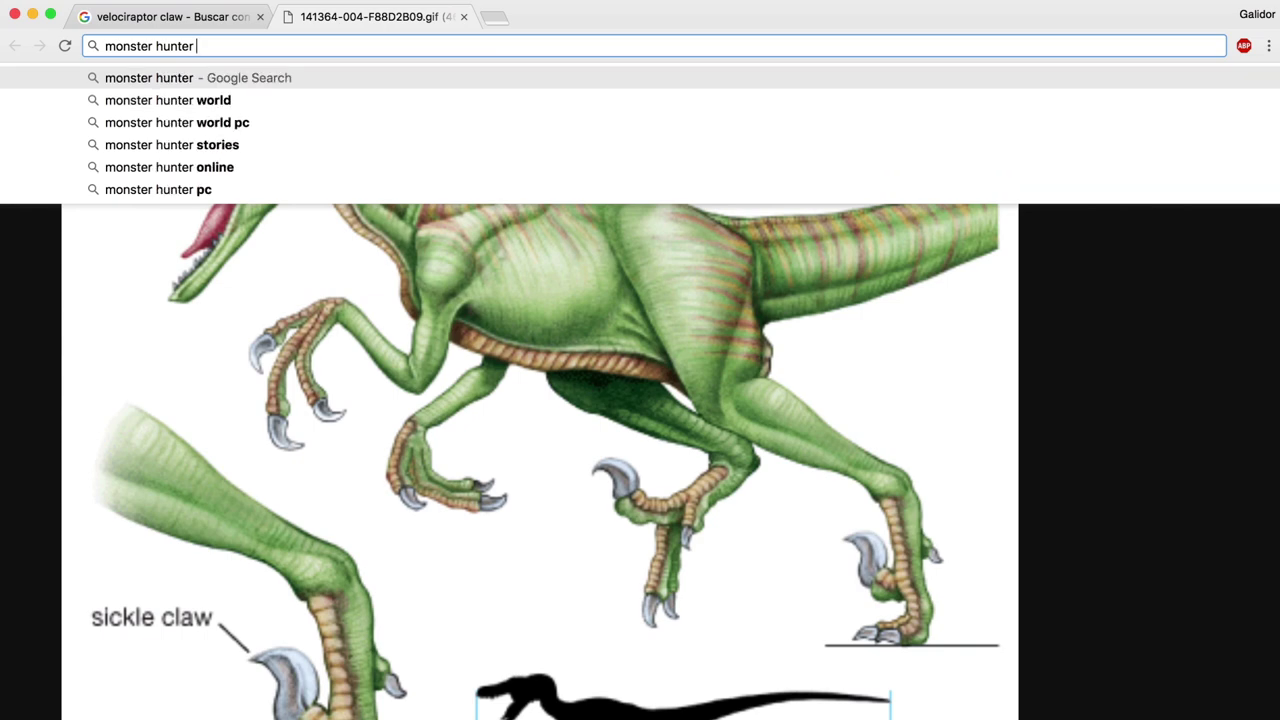
pyautogui.write('wo')
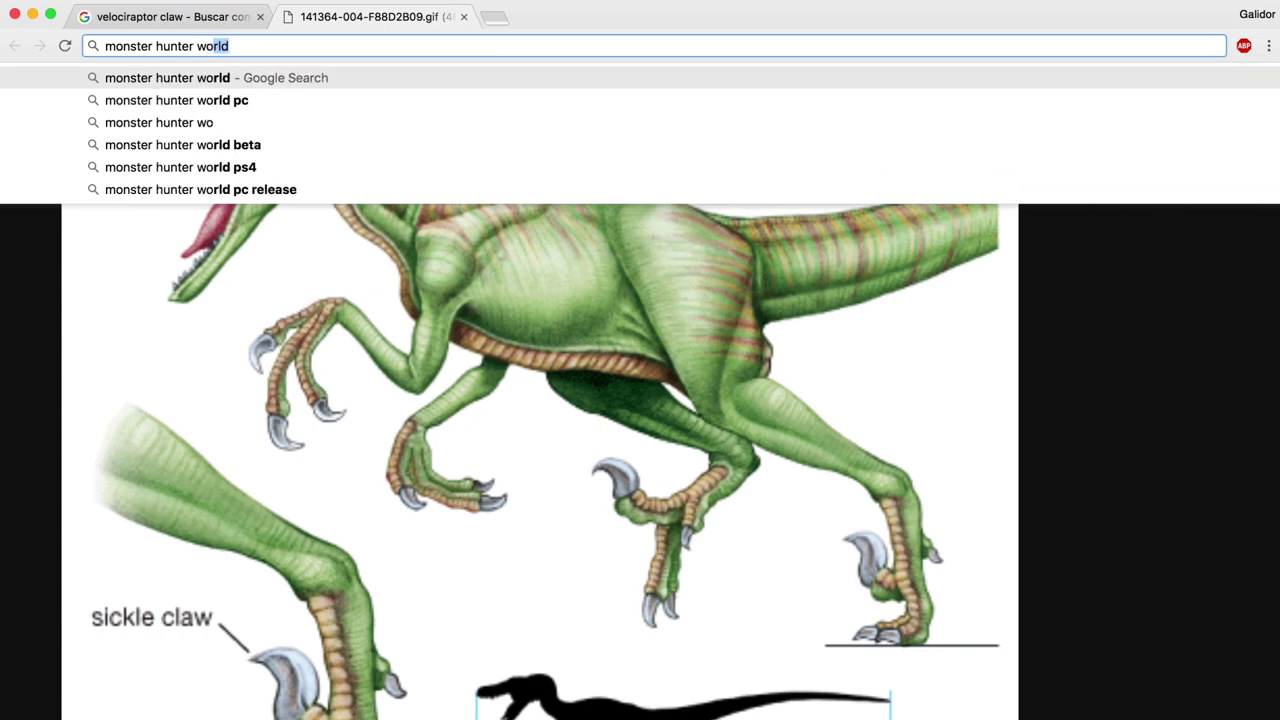
pyautogui.press('Return')
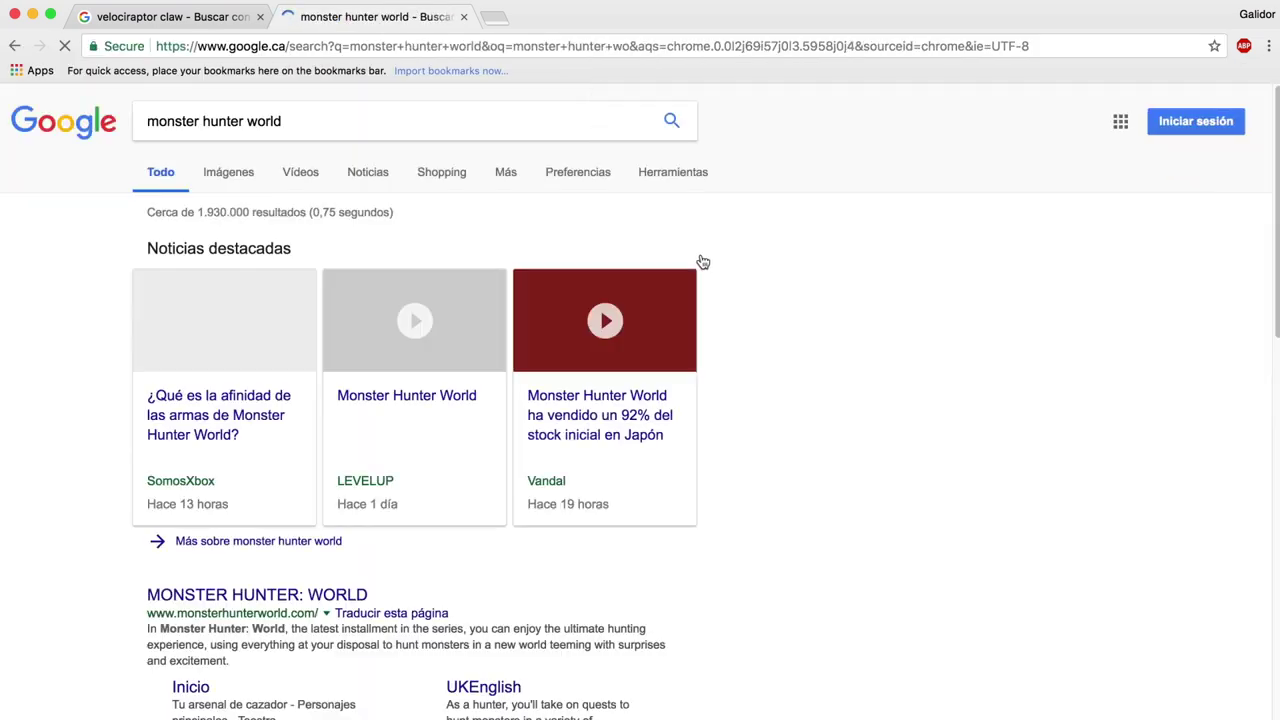
pyautogui.click(228, 172)
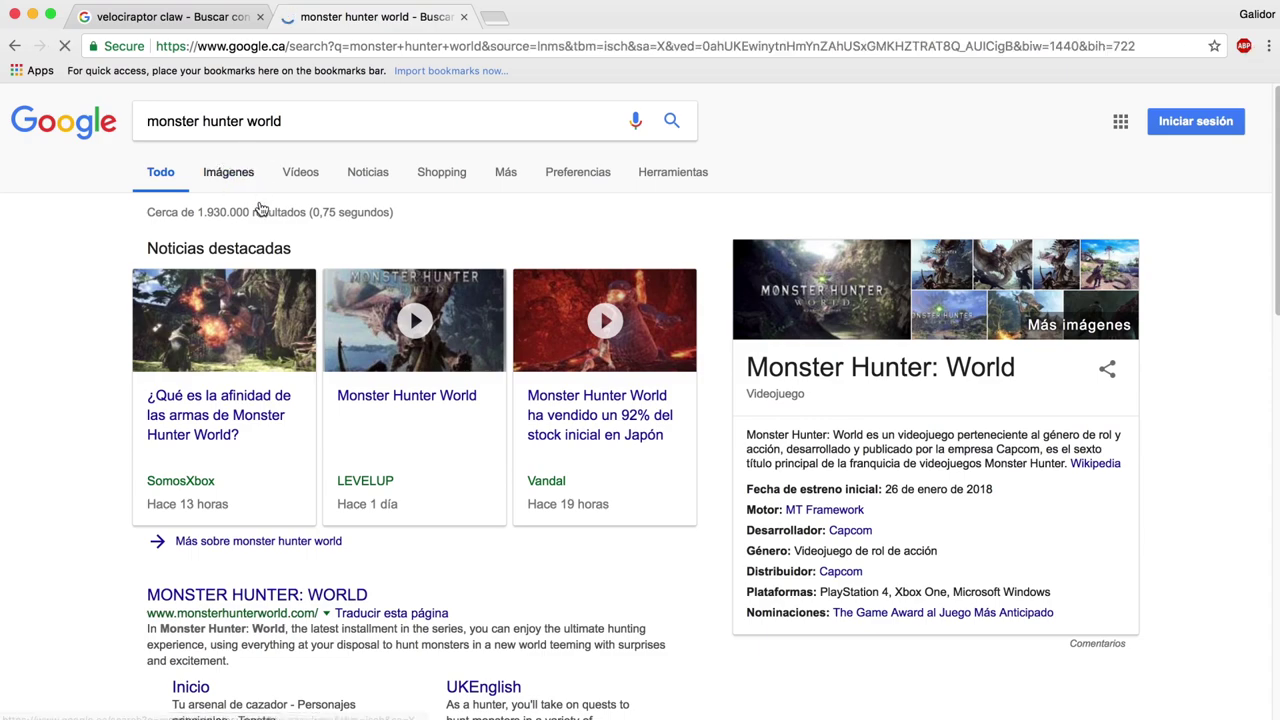
pyautogui.scroll(-3, 529, 337)
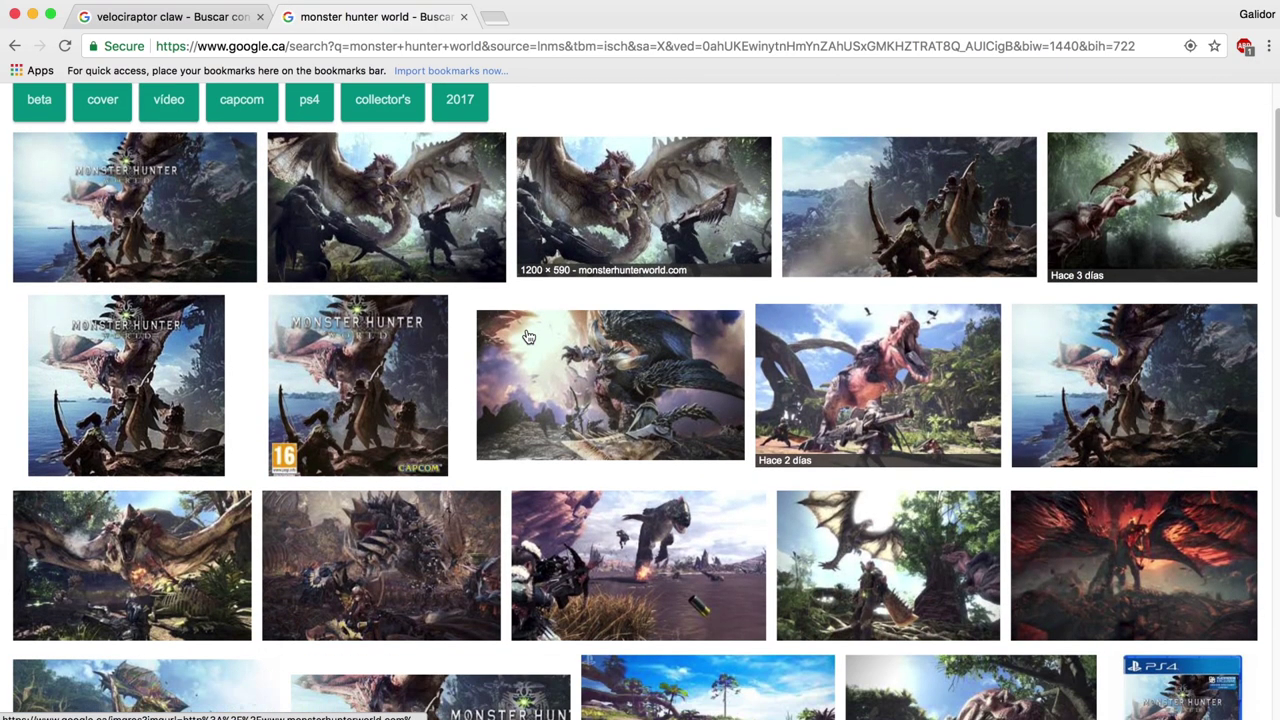
pyautogui.scroll(-5, 529, 337)
pyautogui.scroll(-6, 529, 337)
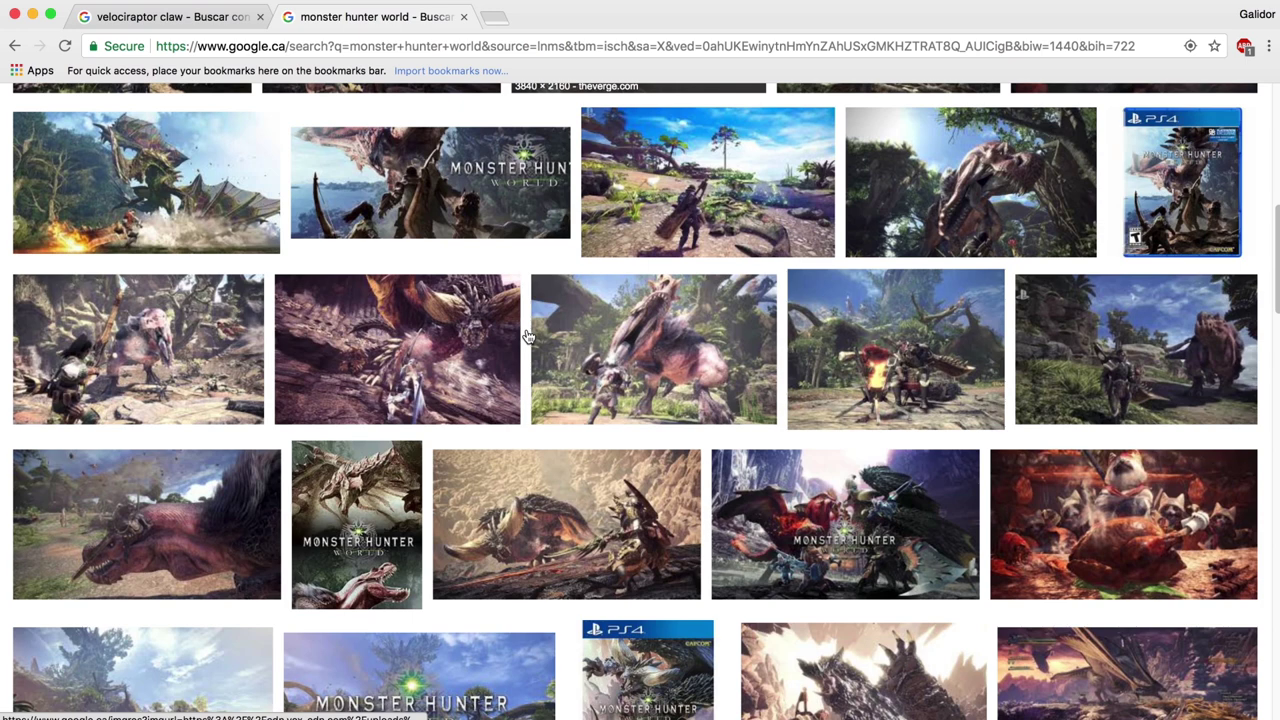
# Preview the red furred monster, then the yellow monster, from the image results
pyautogui.click(127, 540)
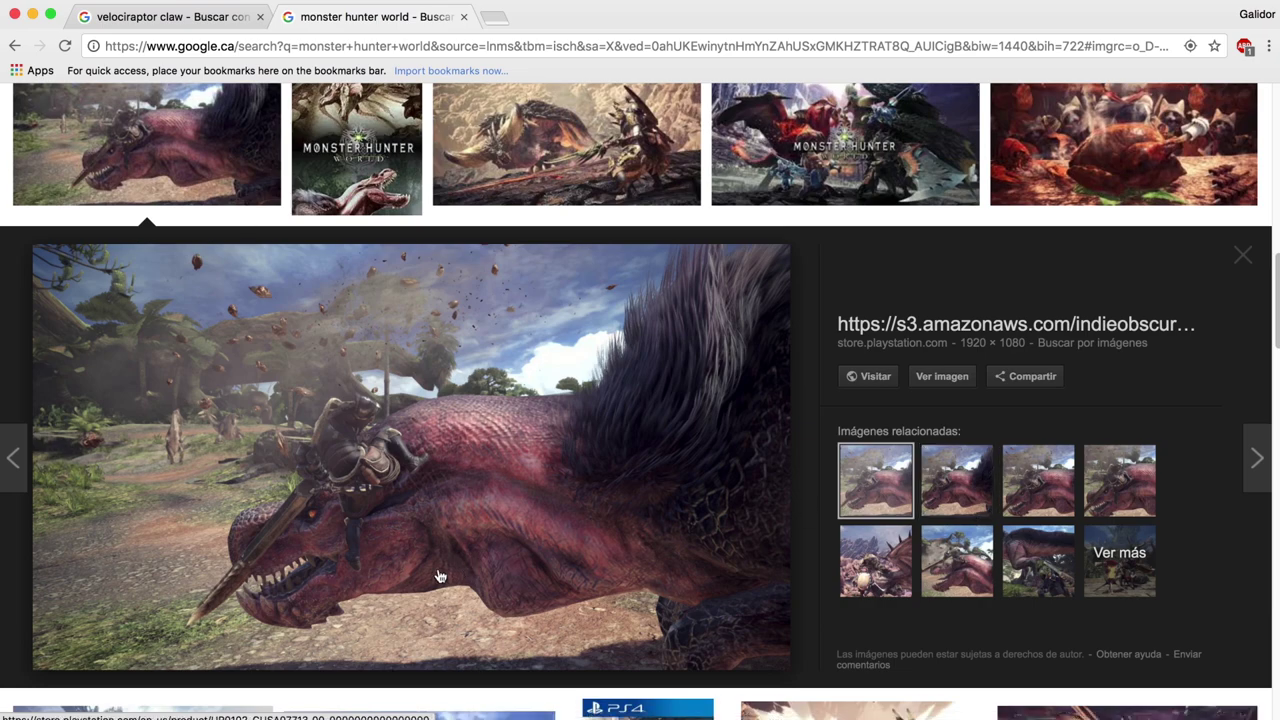
pyautogui.scroll(5, 590, 583)
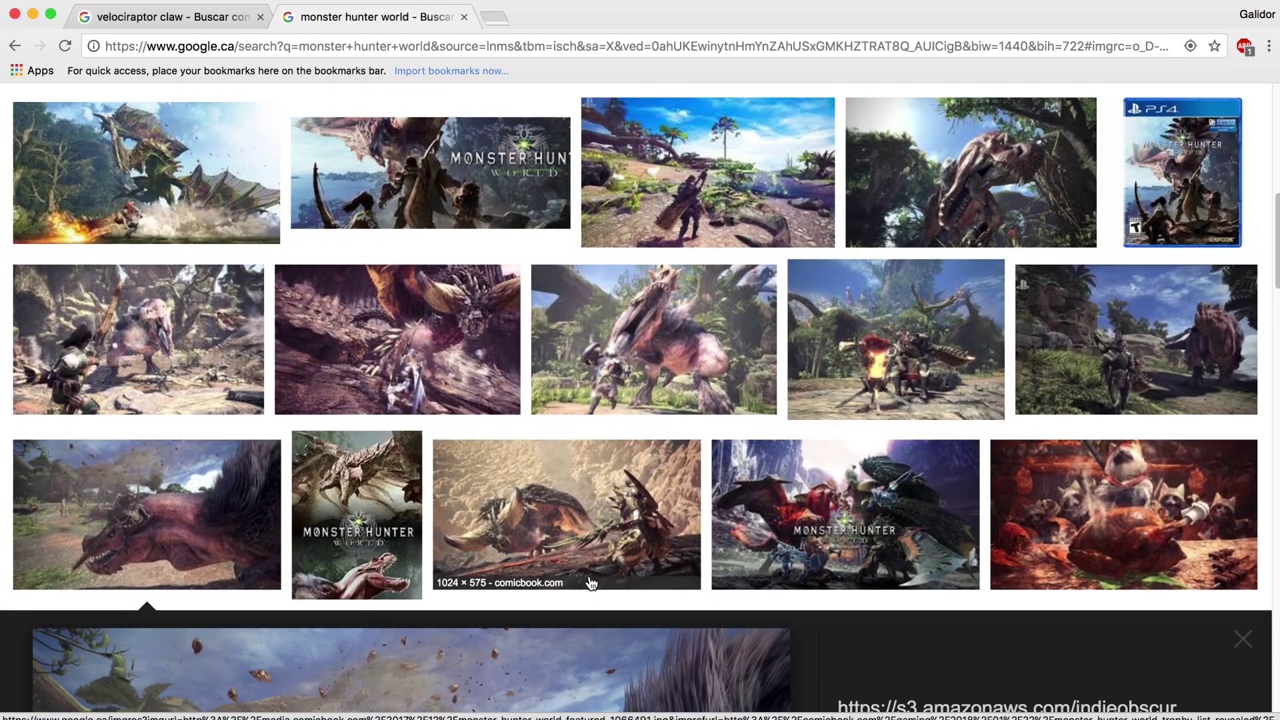
pyautogui.scroll(-7, 908, 420)
pyautogui.scroll(-5, 910, 420)
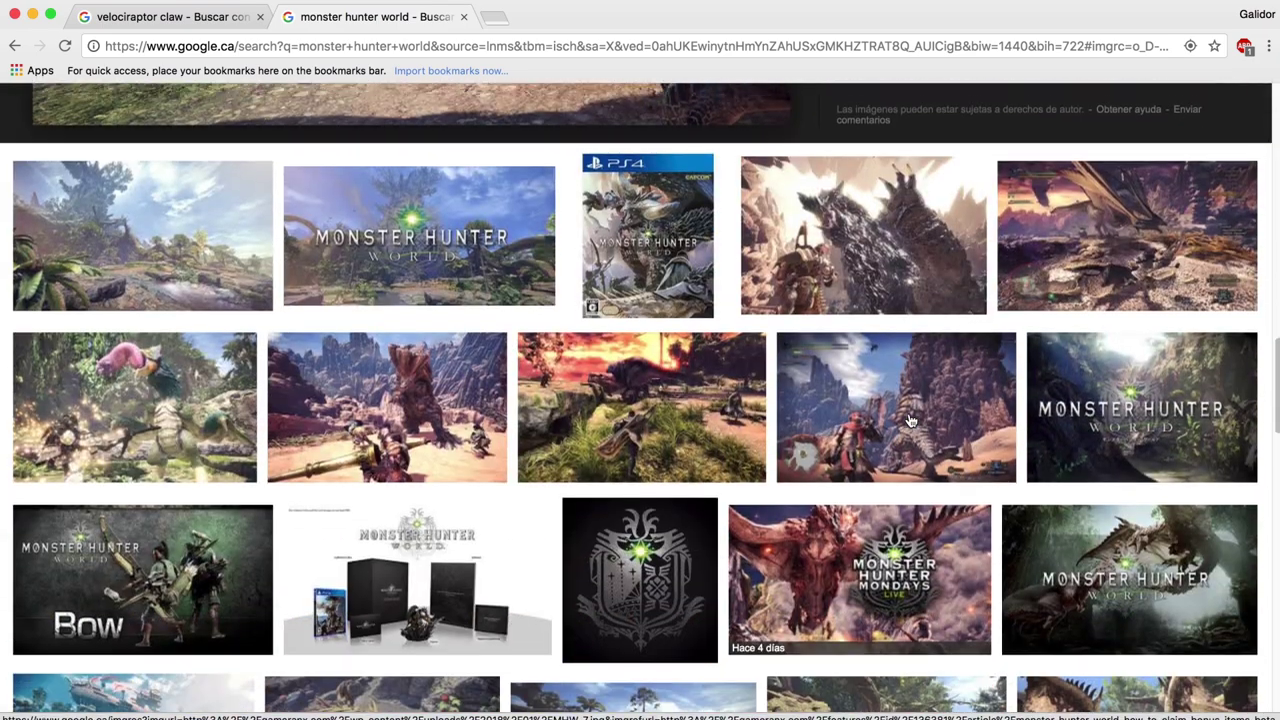
pyautogui.scroll(-1, 910, 420)
pyautogui.scroll(-4, 910, 420)
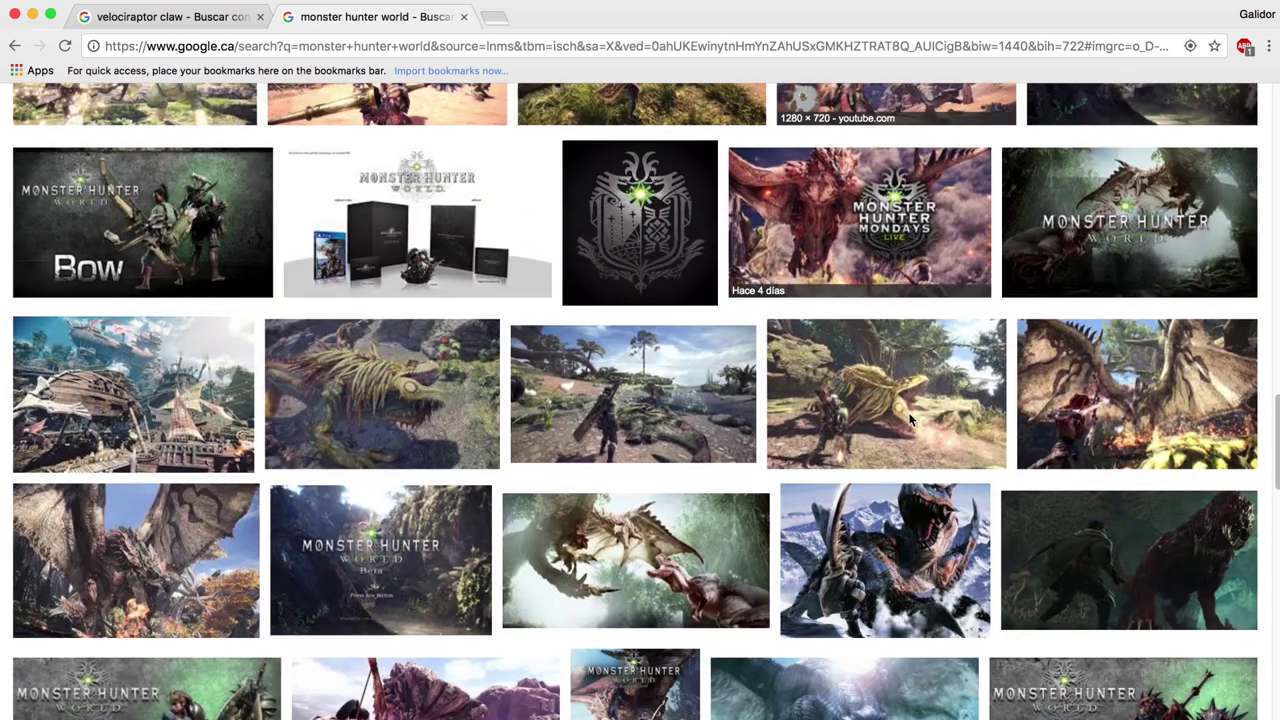
pyautogui.scroll(-2, 910, 420)
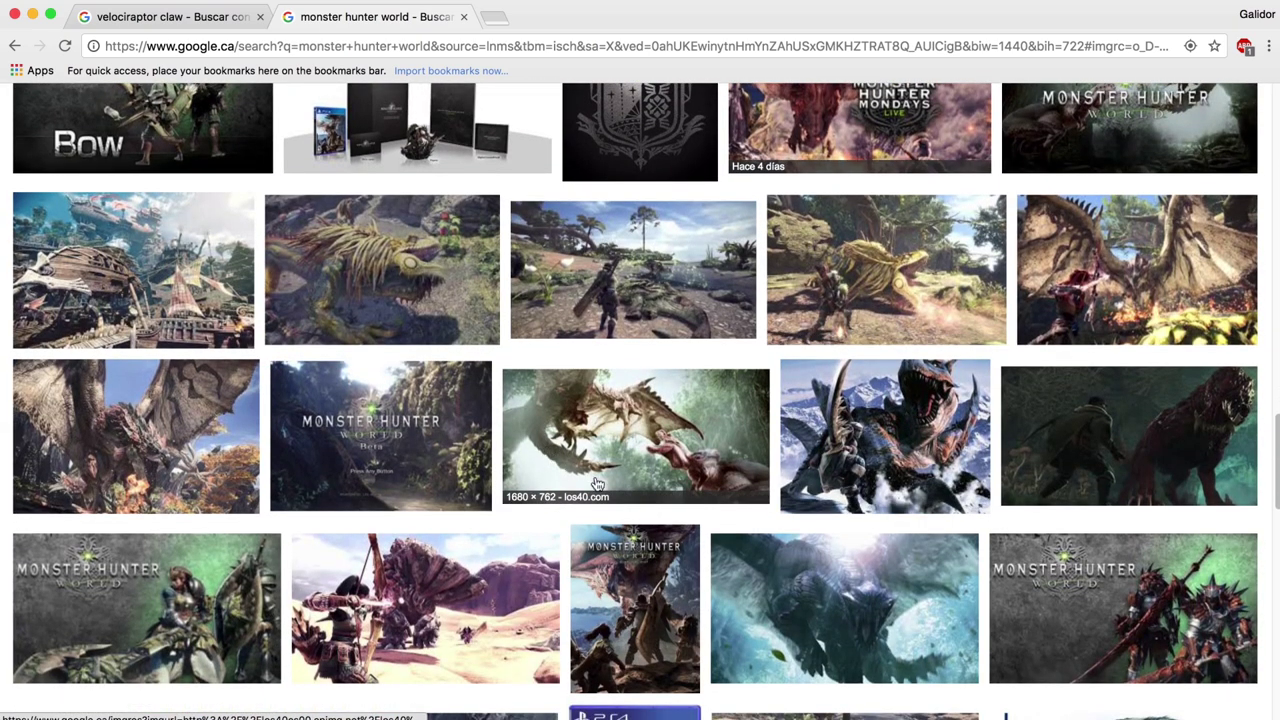
pyautogui.click(432, 288)
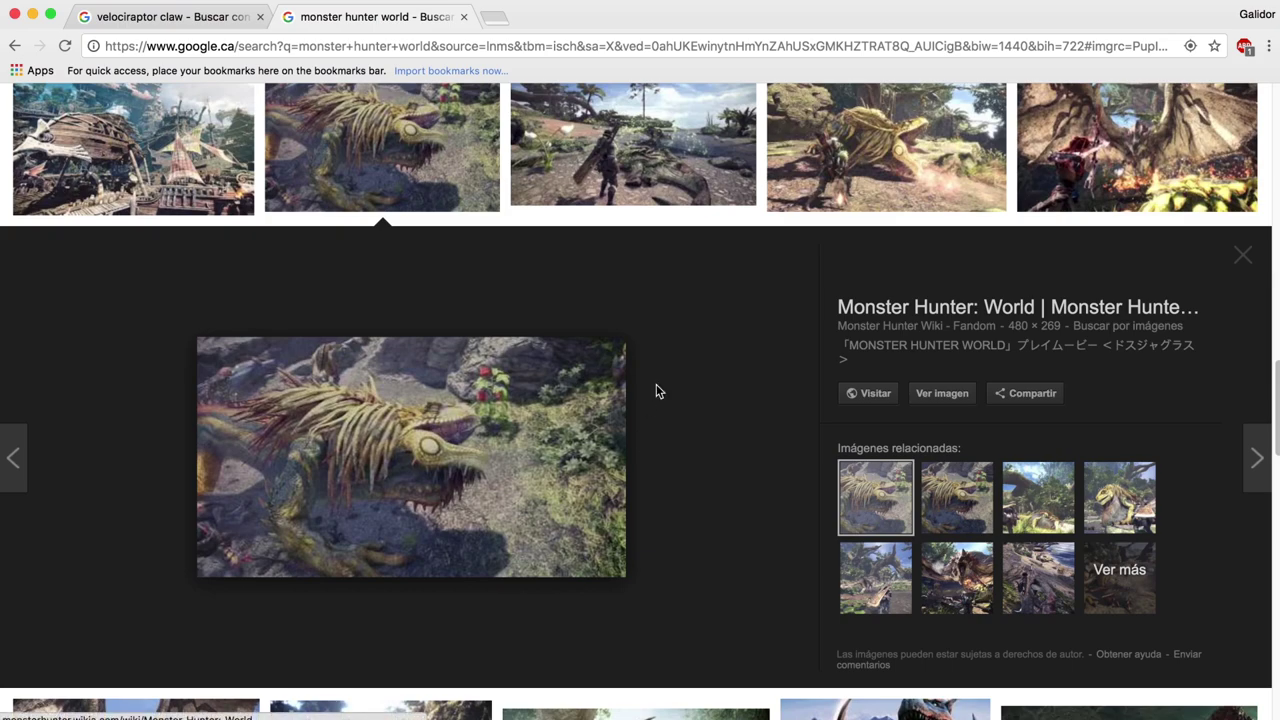
# Preview the purple-field monster fight, then the blue-scaled monster and armoured hunter artwork
pyautogui.scroll(-5, 656, 384)
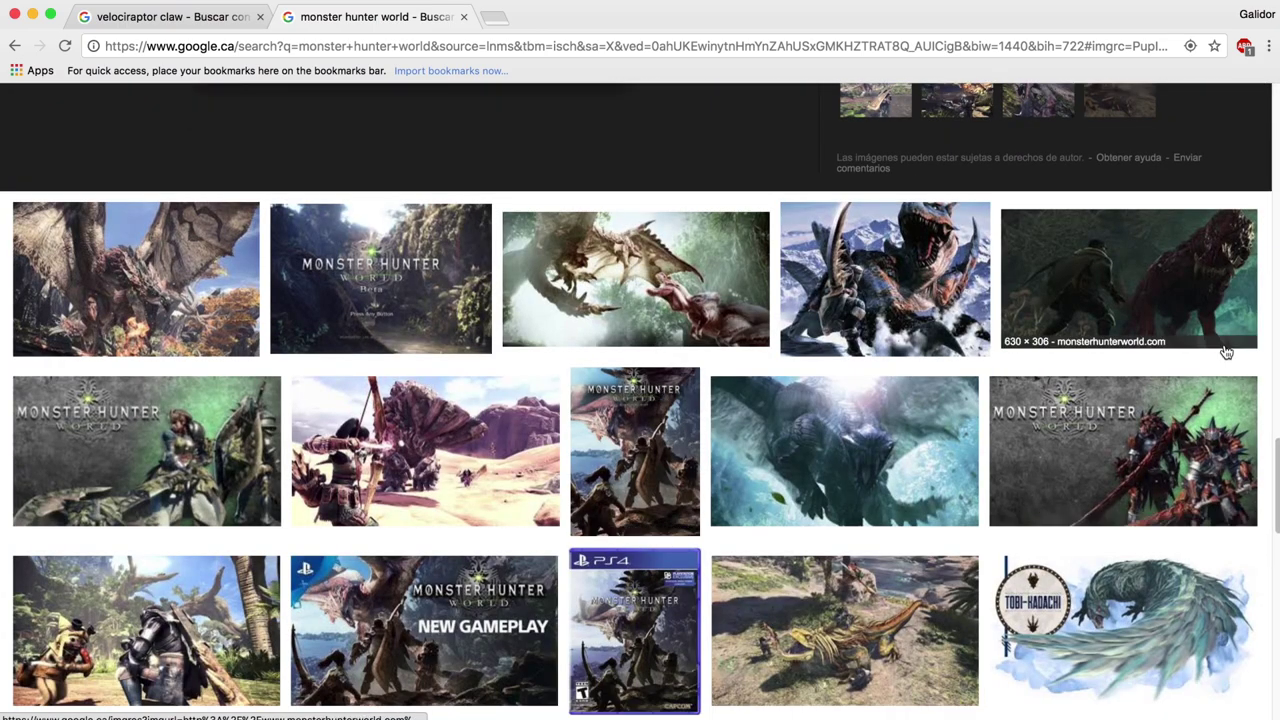
pyautogui.scroll(-5, 775, 531)
pyautogui.scroll(-4, 775, 531)
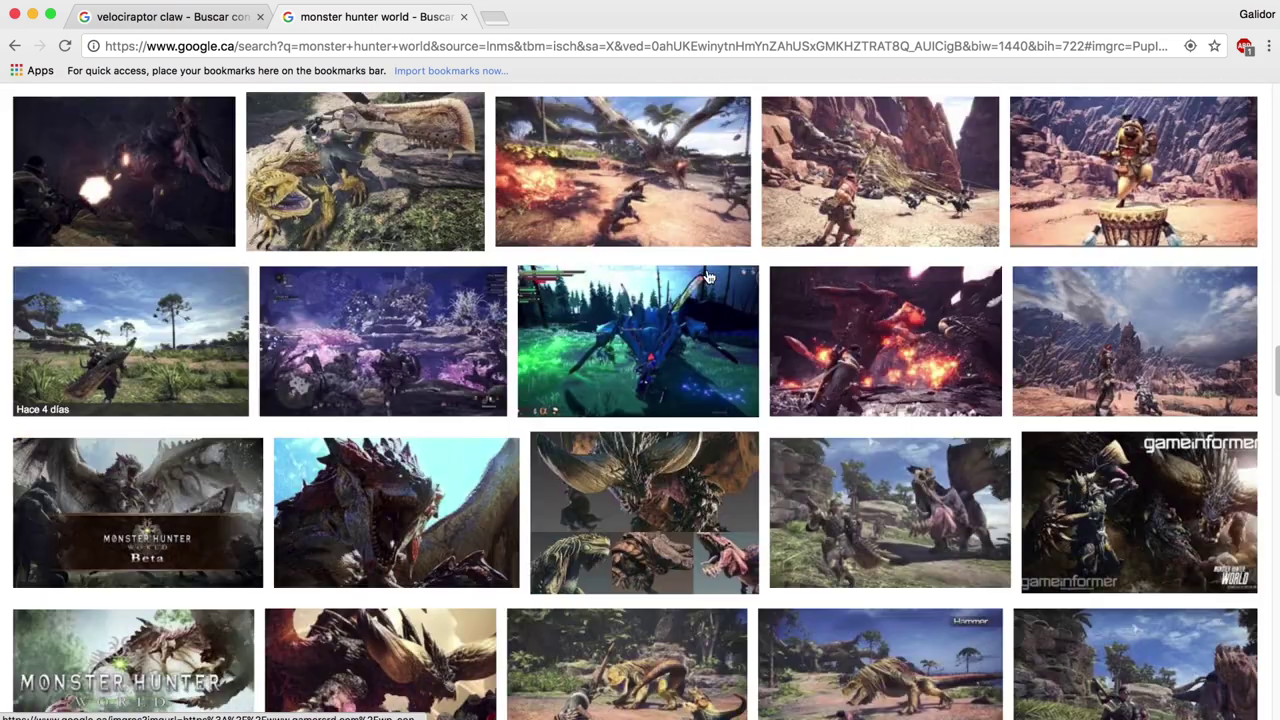
pyautogui.scroll(-3, 707, 277)
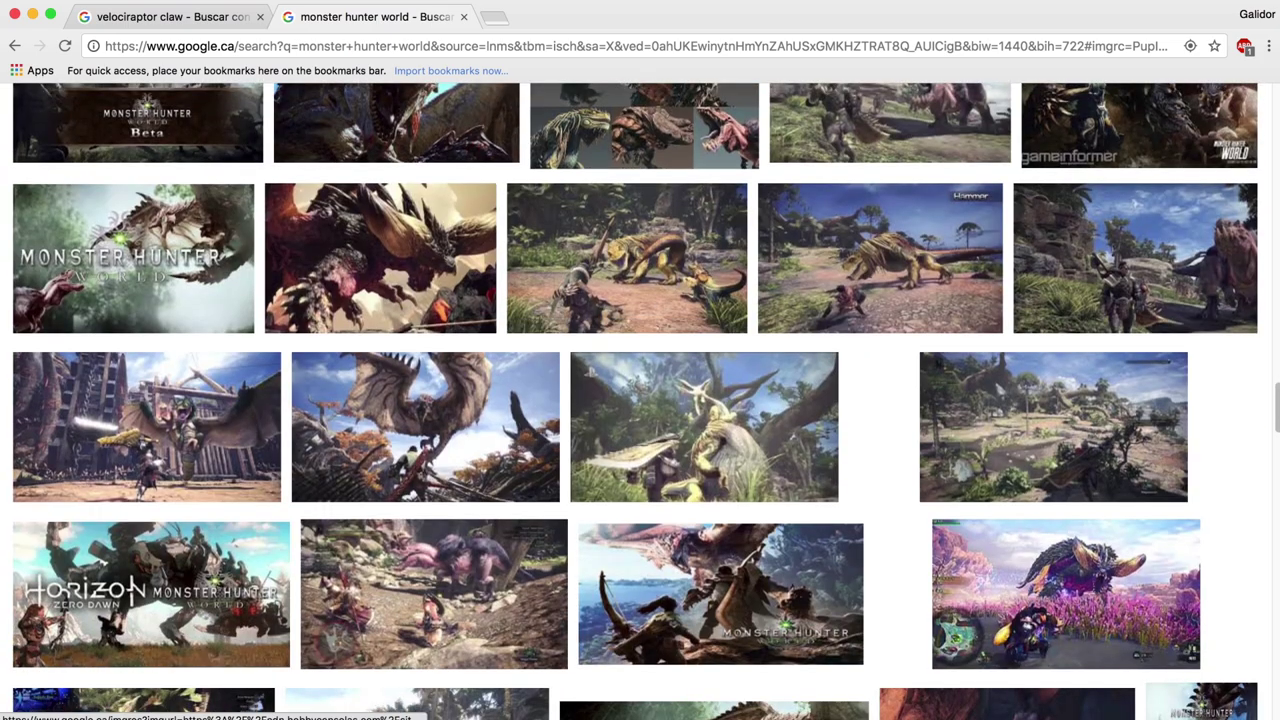
pyautogui.click(1080, 594)
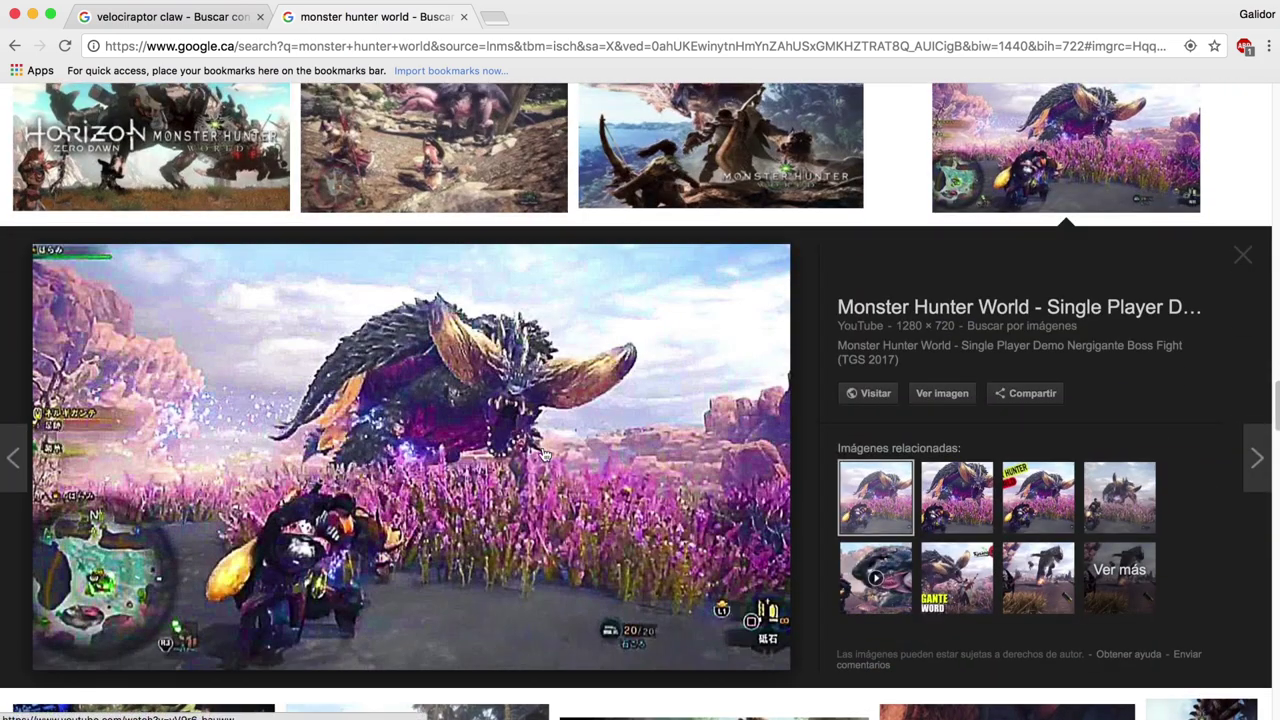
pyautogui.scroll(-5, 550, 444)
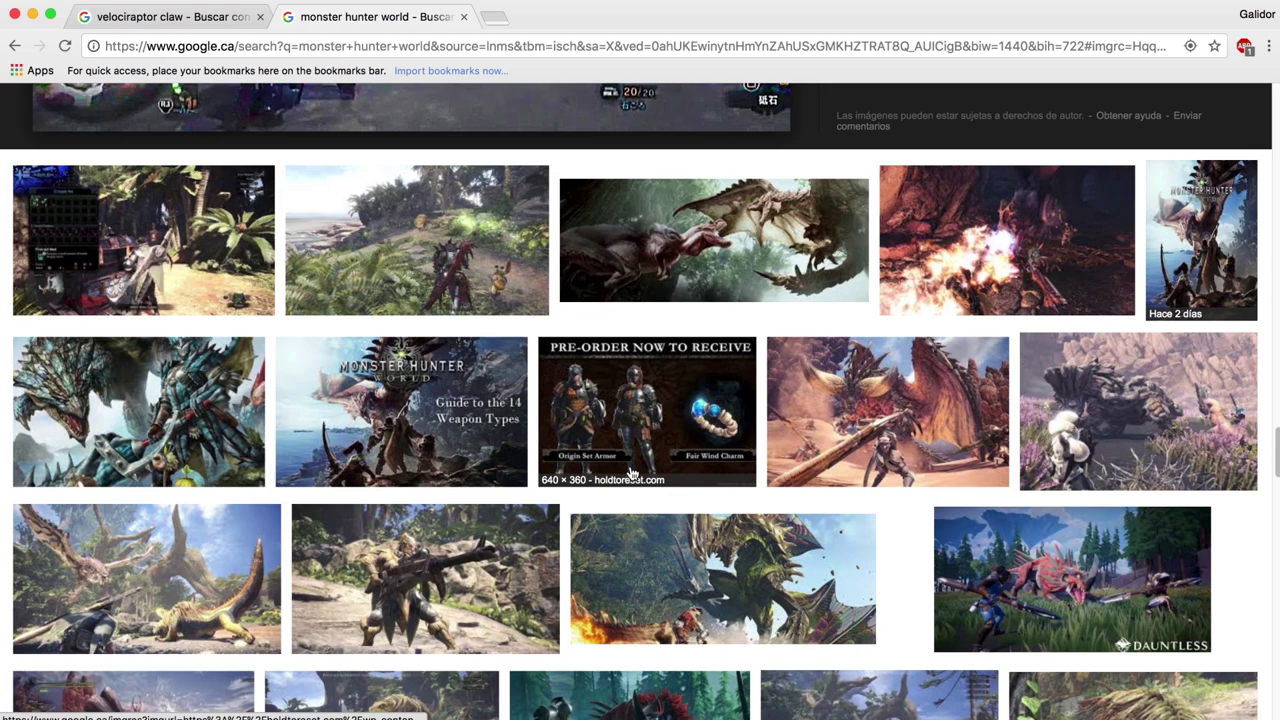
pyautogui.scroll(-3, 553, 263)
pyautogui.click(120, 170)
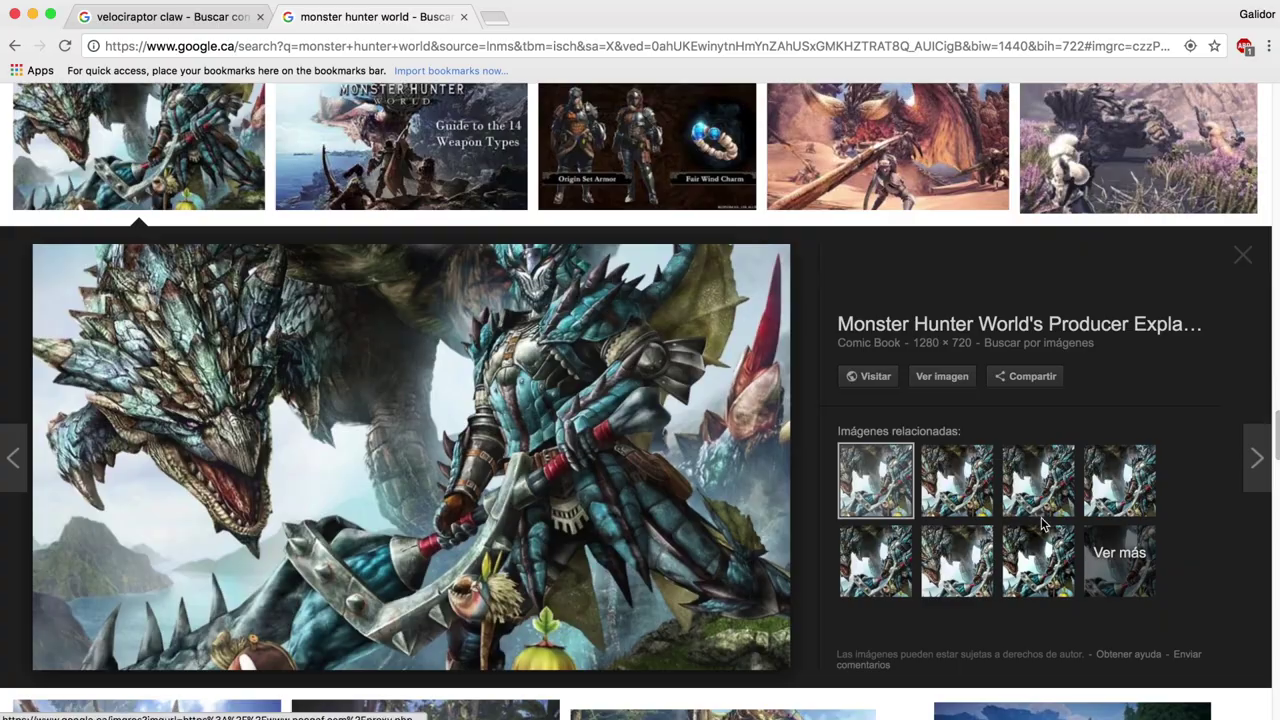
pyautogui.press('Escape')
pyautogui.scroll(-10, 804, 510)
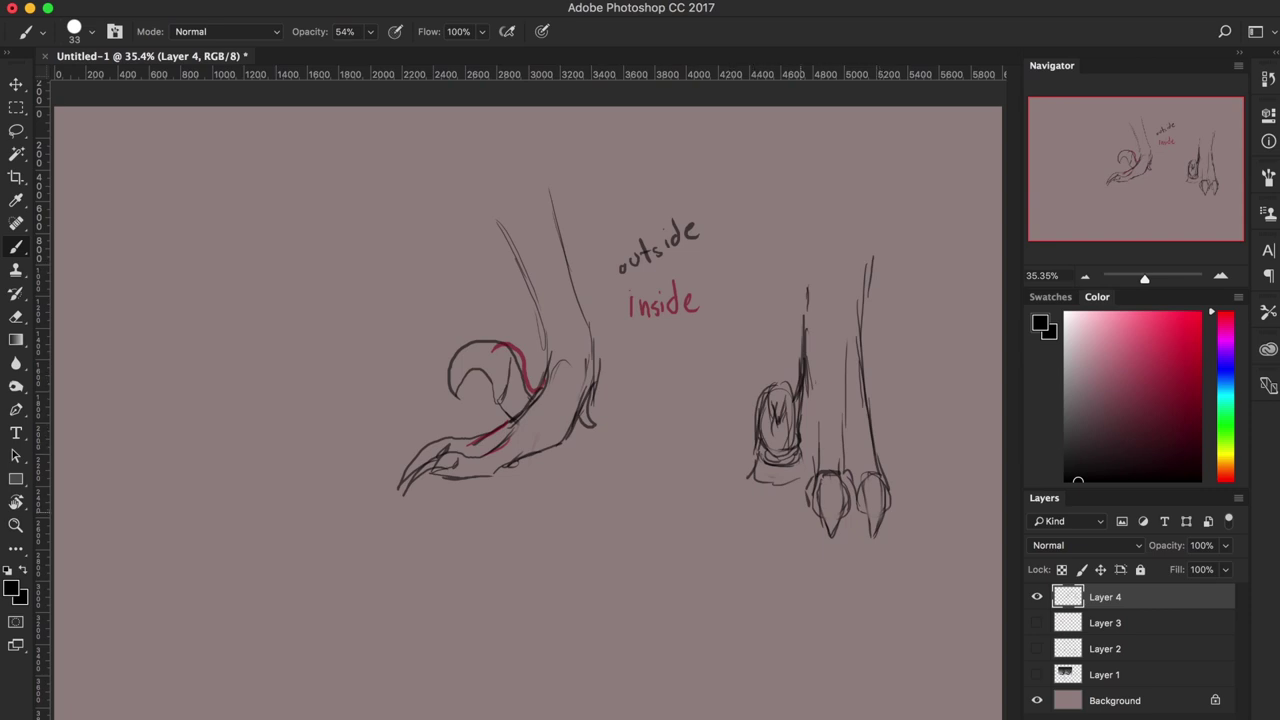
# Loop loose rounded outlines around the front-view toes, the largest around the leftmost toe
pyautogui.moveTo(785, 508)
pyautogui.mouseDown()
pyautogui.moveTo(852, 484)
pyautogui.moveTo(810, 563)
pyautogui.mouseUp()
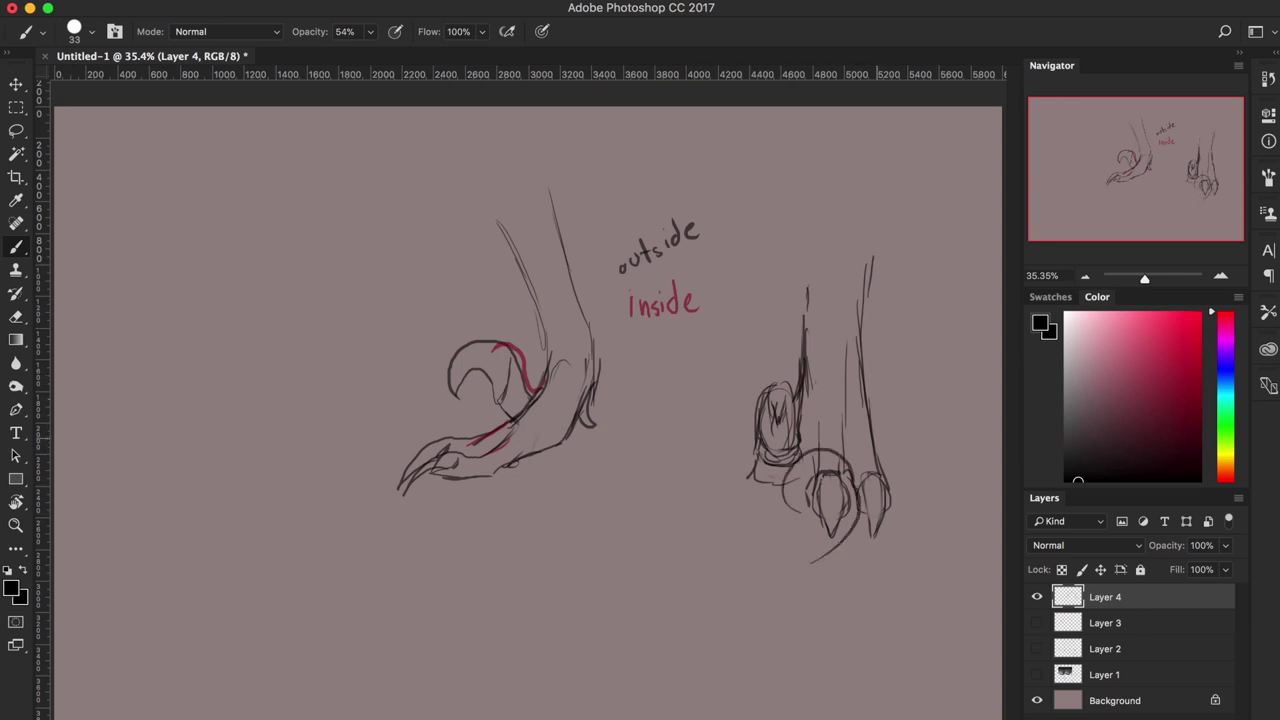
pyautogui.moveTo(855, 460)
pyautogui.mouseDown()
pyautogui.moveTo(906, 500)
pyautogui.moveTo(860, 540)
pyautogui.mouseUp()
pyautogui.moveTo(742, 398)
pyautogui.mouseDown()
pyautogui.moveTo(778, 365)
pyautogui.moveTo(808, 500)
pyautogui.mouseUp()
pyautogui.moveTo(770, 362); pyautogui.dragTo(796, 392)
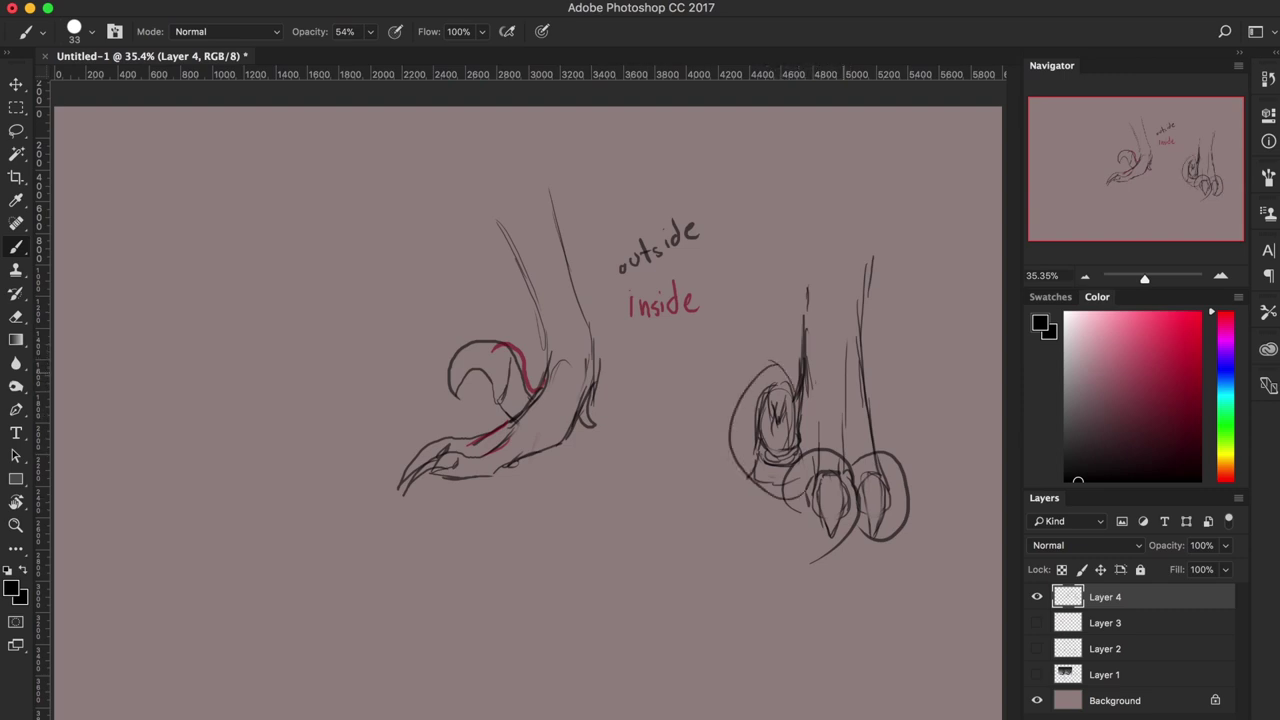
pyautogui.moveTo(778, 406); pyautogui.dragTo(786, 466)
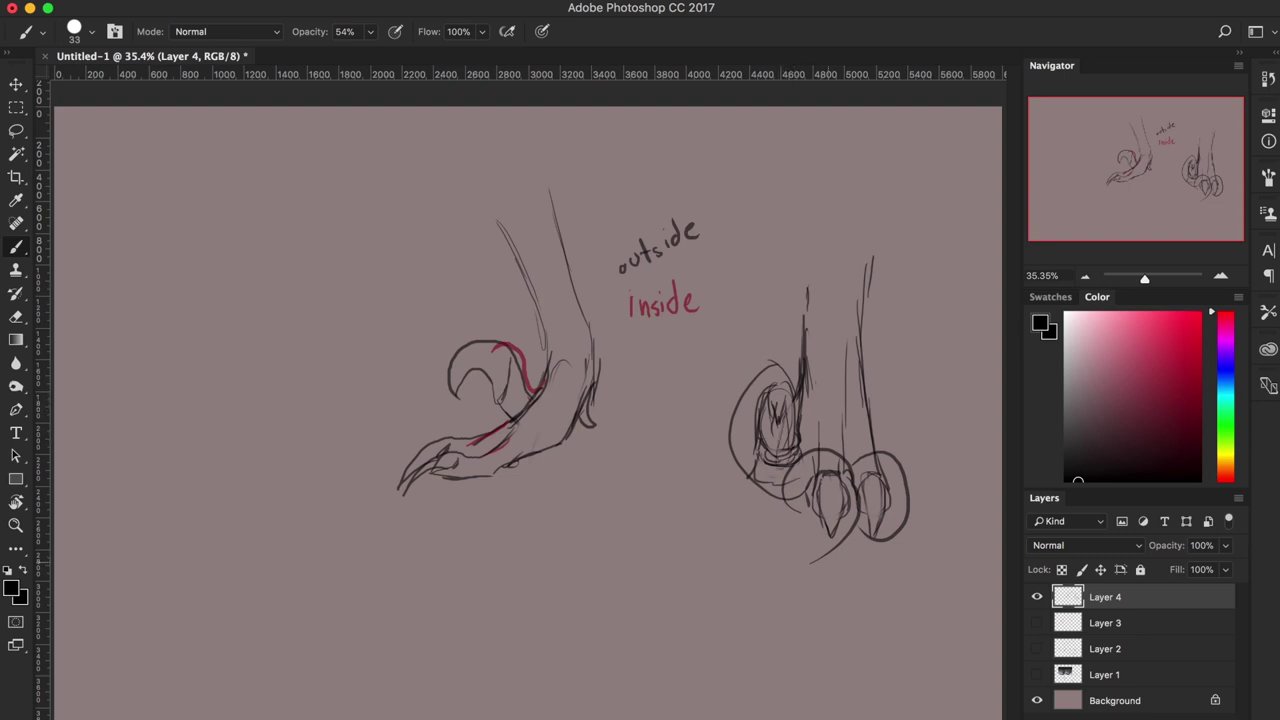